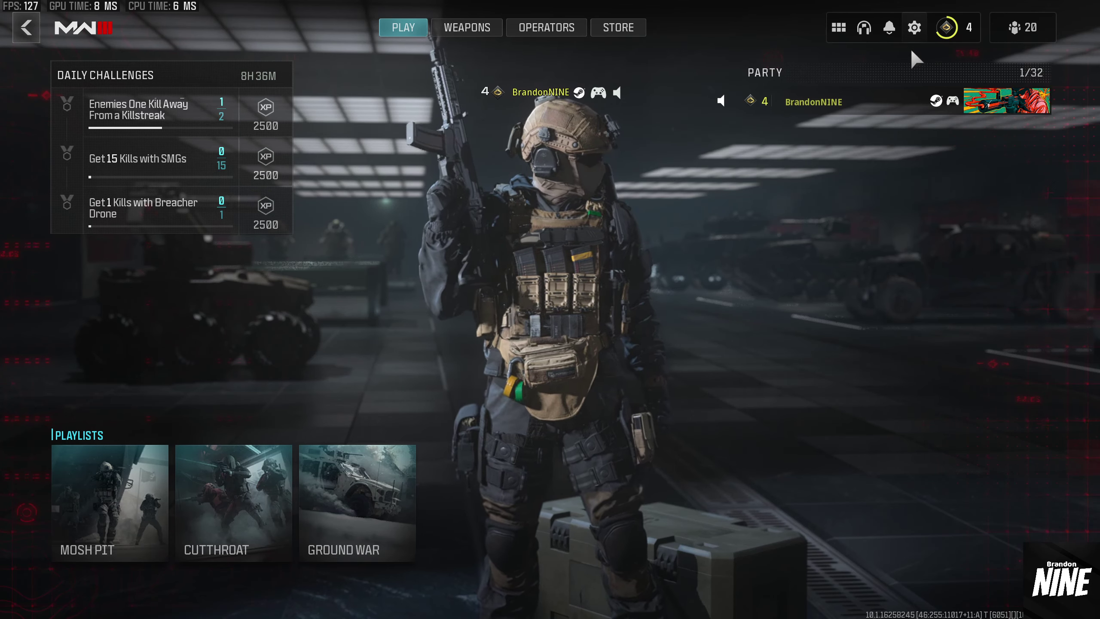
# - Review the Interface Telemetry widgets (FPS counter, GPU time, GPU clock, CPU time) and return to Settings
pyautogui.click(916, 30)
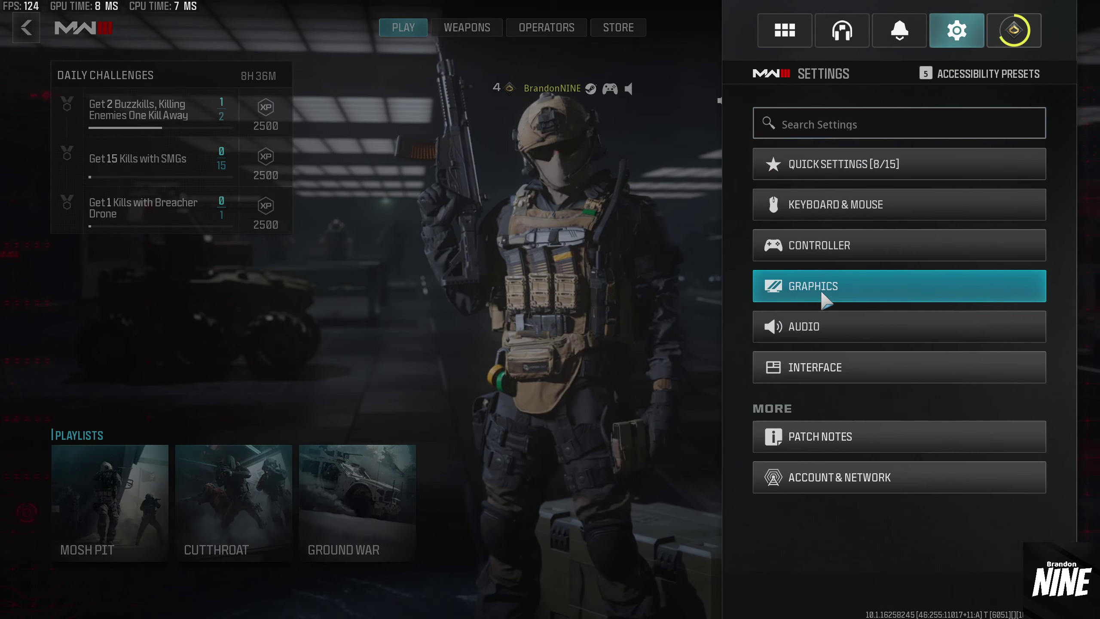
pyautogui.click(843, 369)
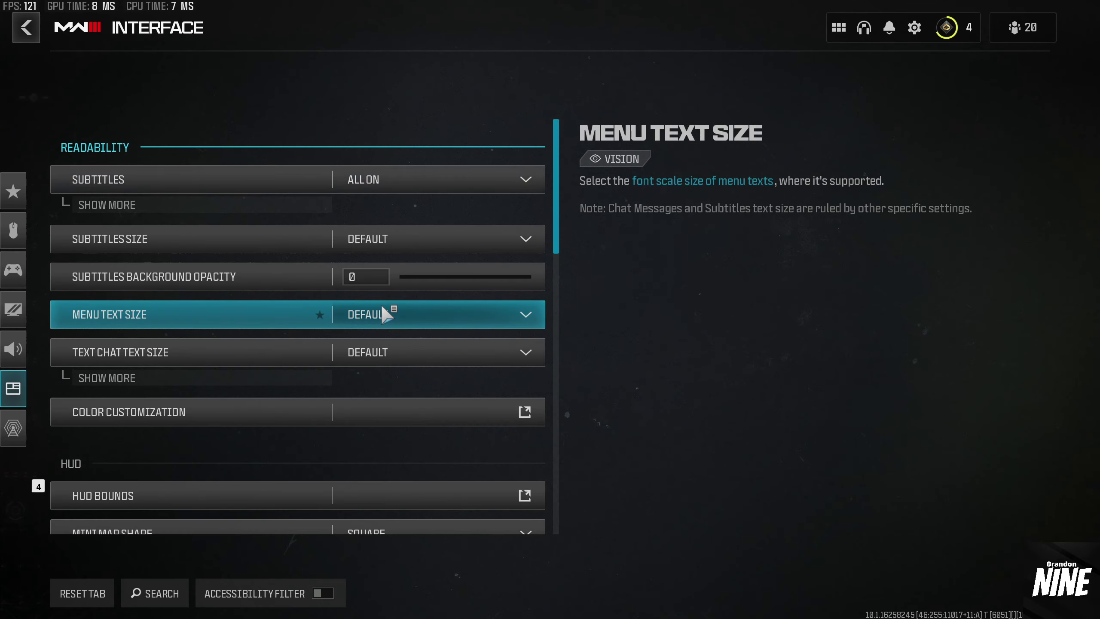
pyautogui.scroll(-12, 310, 270)
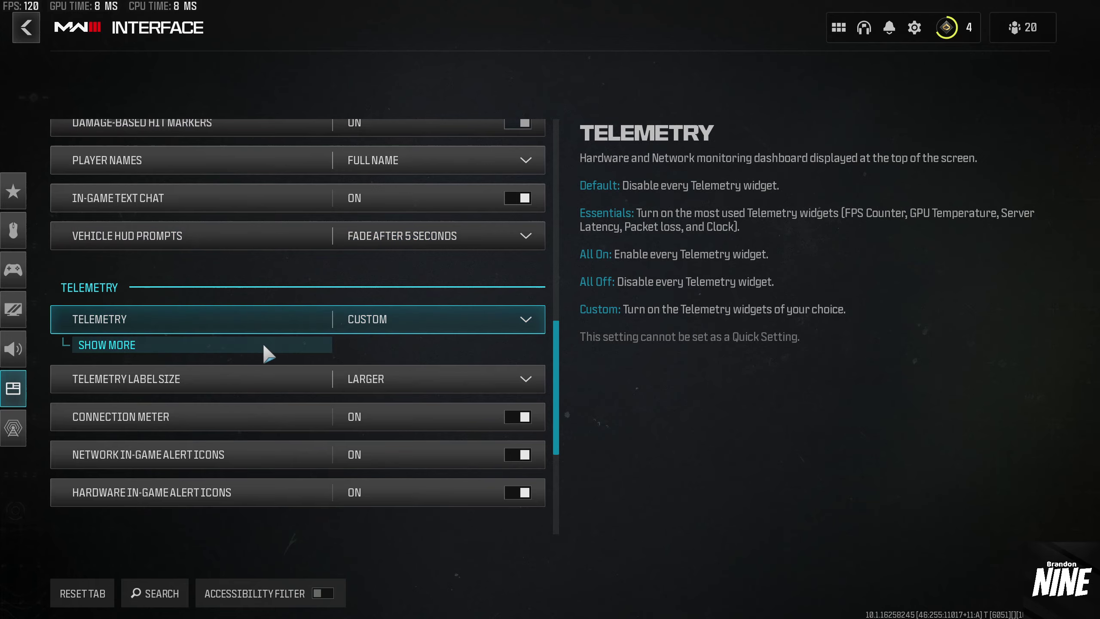
pyautogui.click(263, 347)
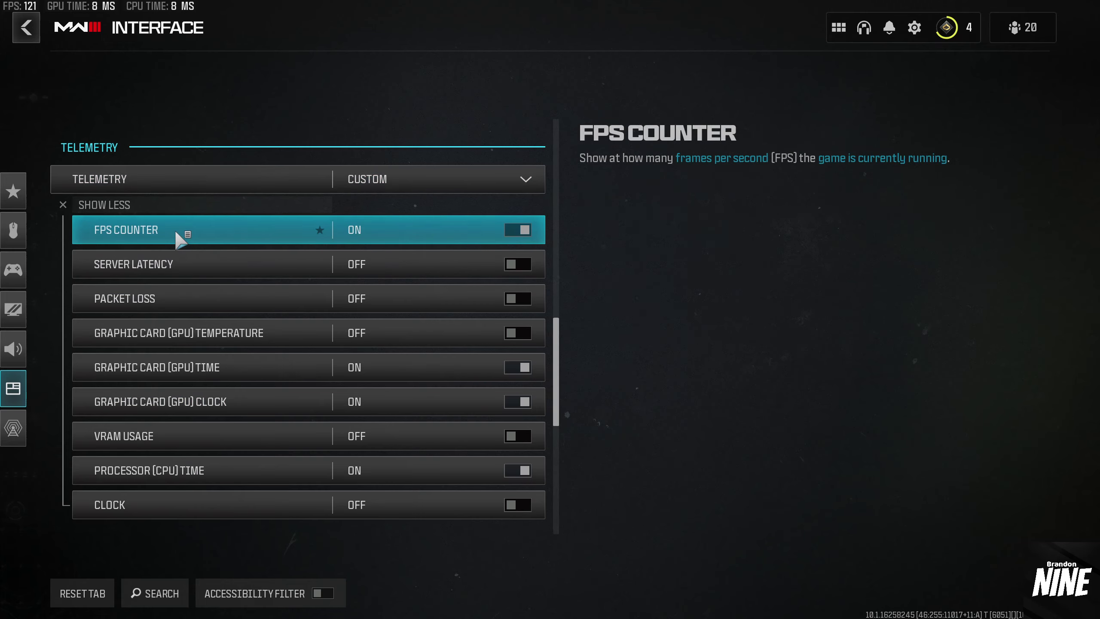
pyautogui.click(139, 204)
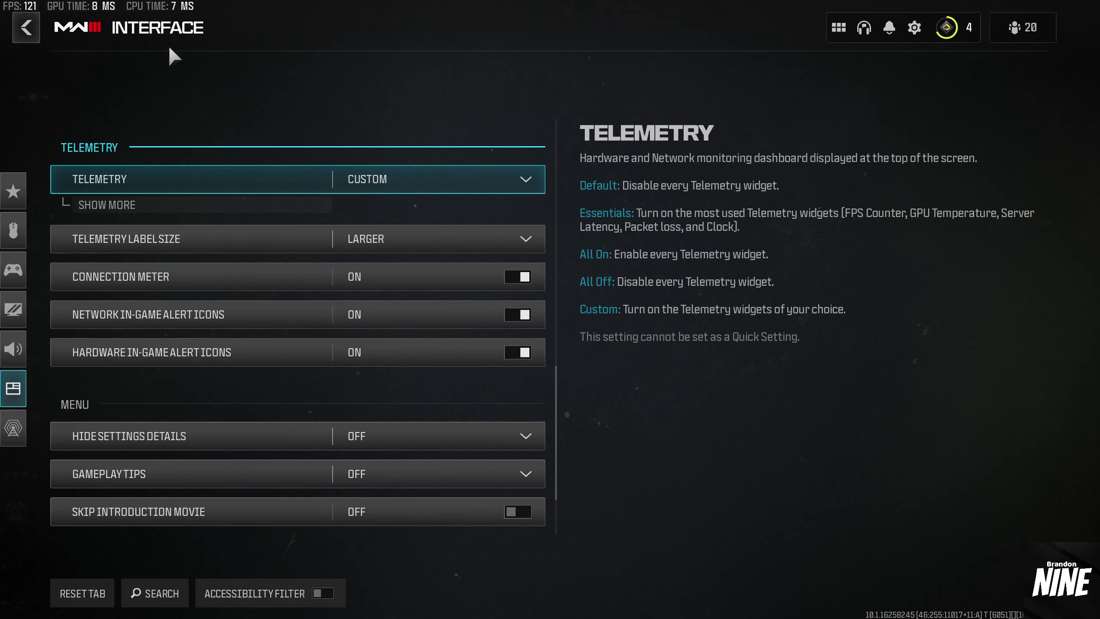
pyautogui.scroll(1, 209, 291)
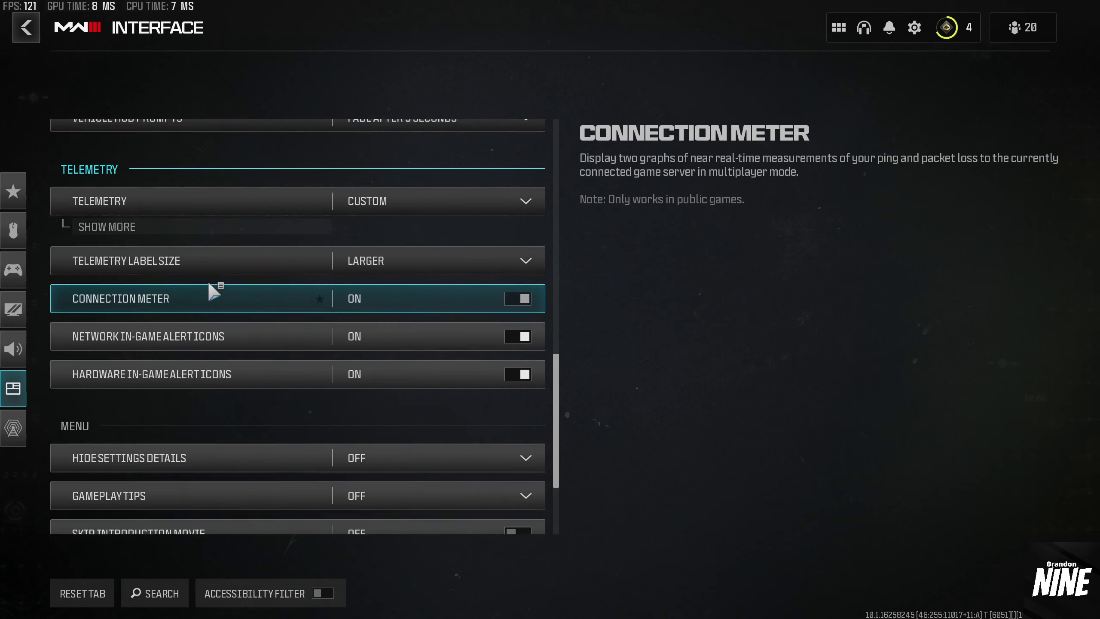
pyautogui.scroll(1, 214, 292)
pyautogui.press('Escape')
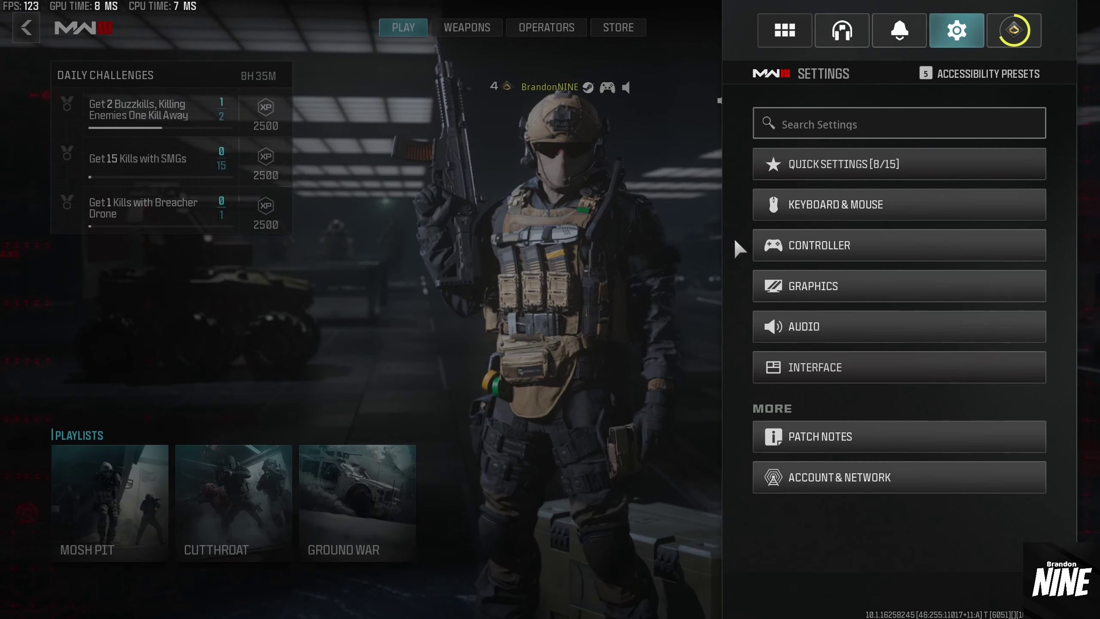
# - In Graphics > Display, switch Display Mode to Fullscreen Exclusive
pyautogui.click(825, 296)
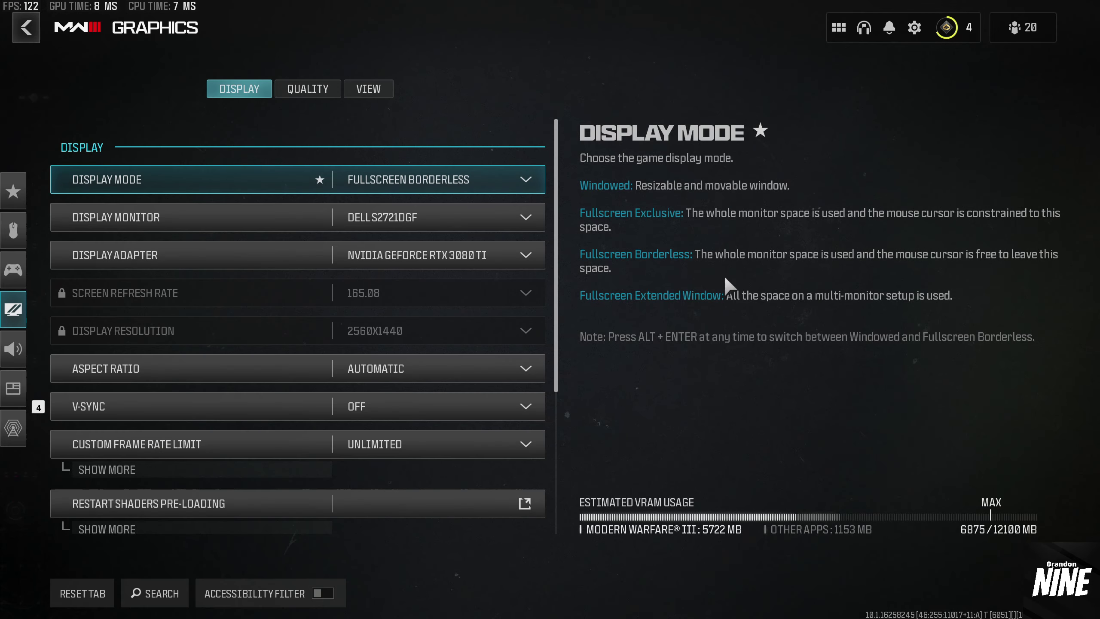
pyautogui.click(411, 182)
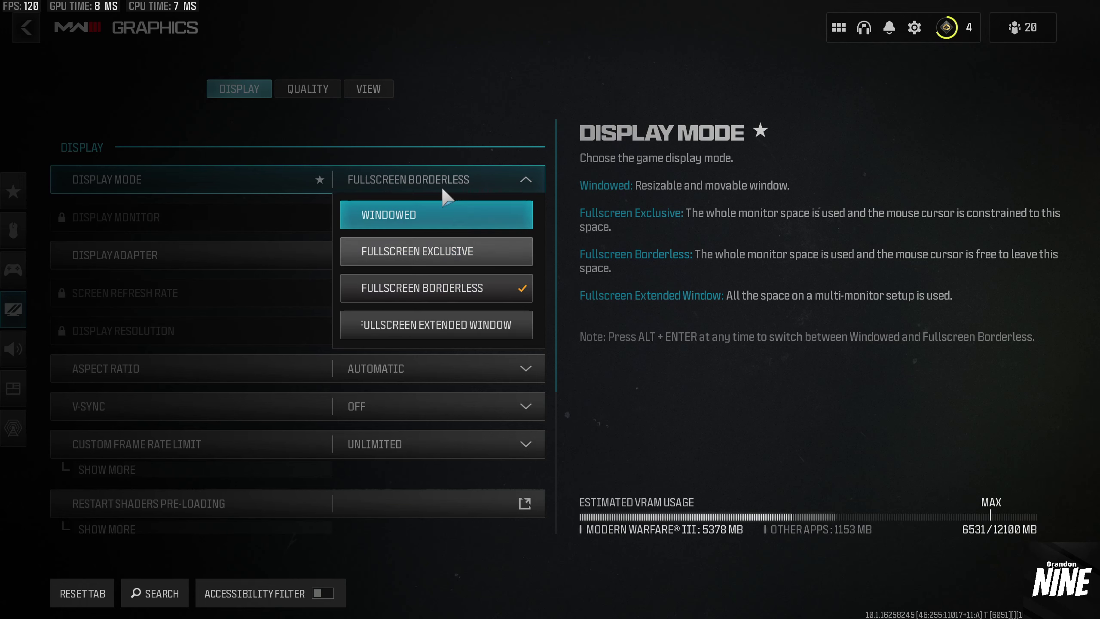
pyautogui.click(442, 173)
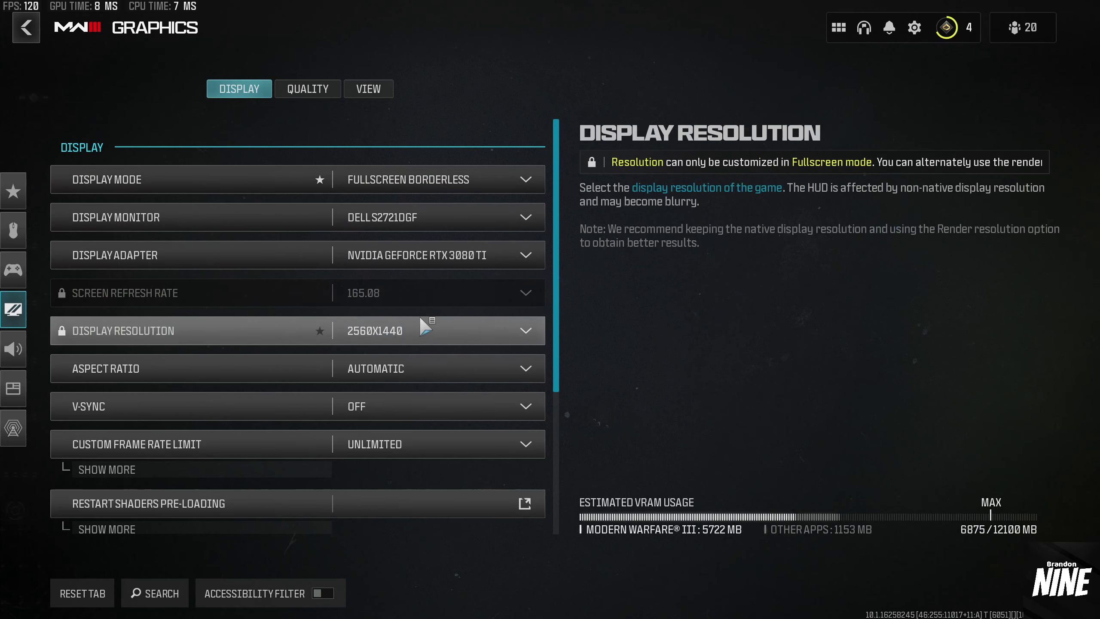
pyautogui.click(418, 185)
pyautogui.click(433, 251)
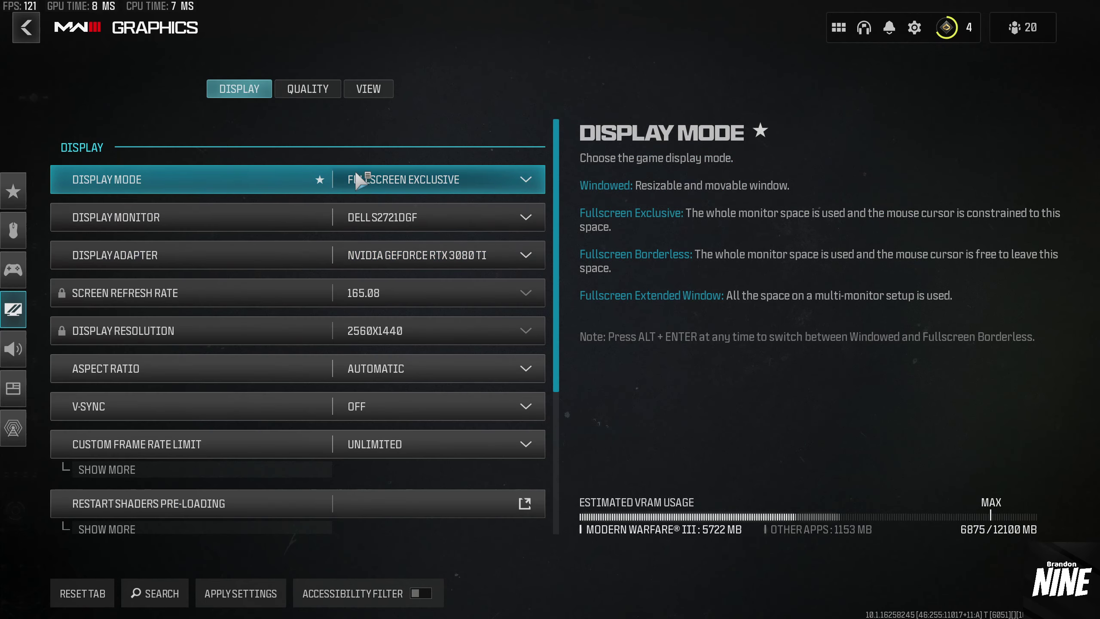
# - Keep the refresh rate at 165.08 Hz and the resolution at 2560x1440
pyautogui.click(400, 292)
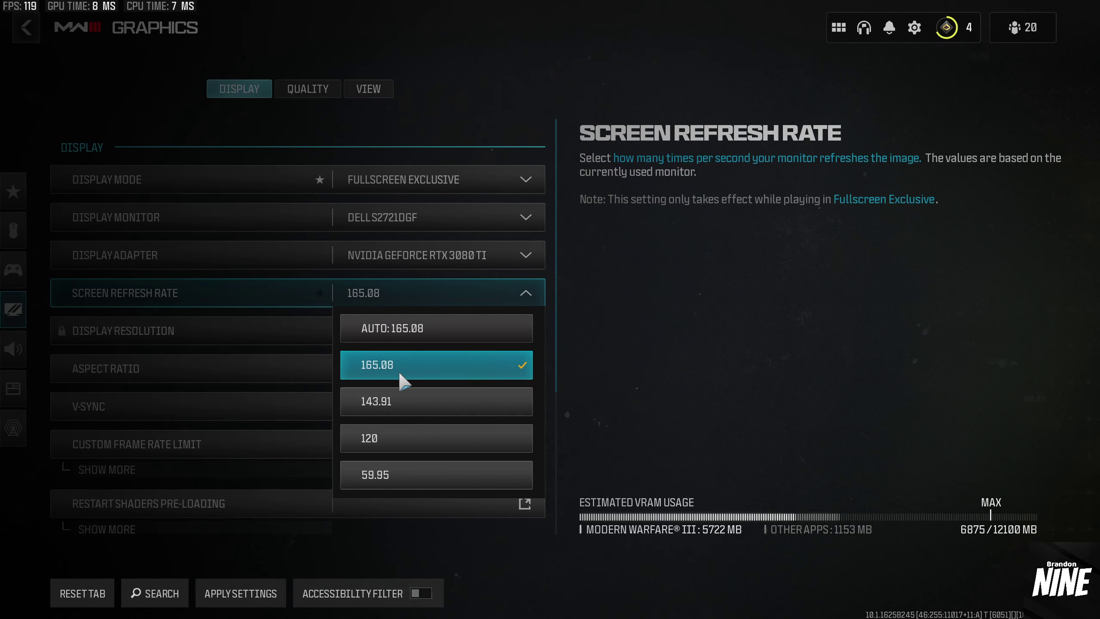
pyautogui.click(409, 366)
pyautogui.click(399, 331)
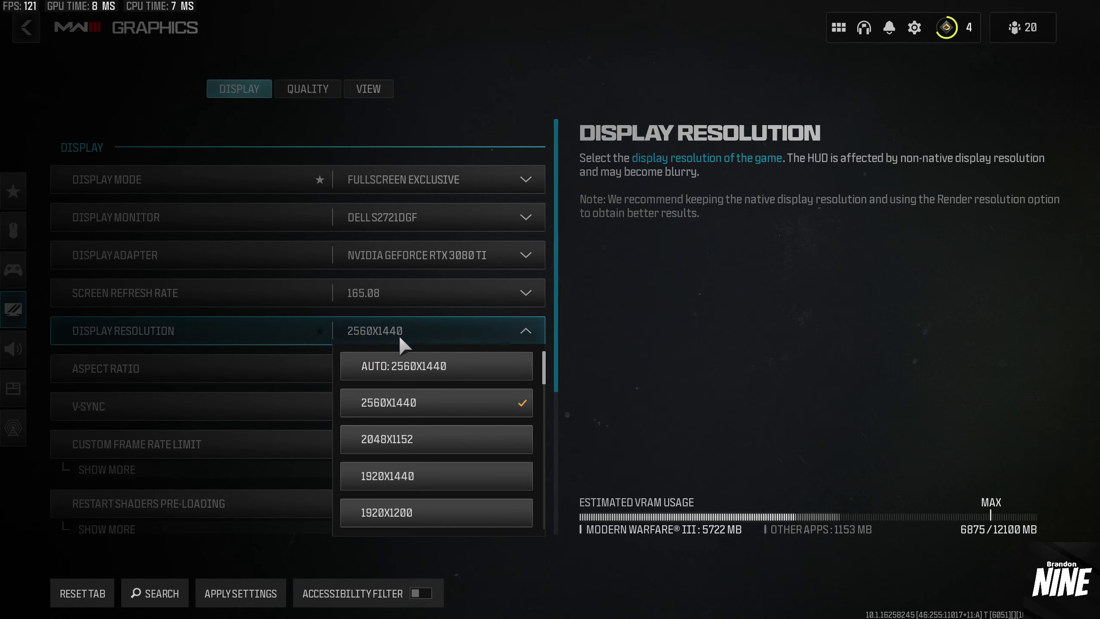
pyautogui.click(439, 405)
# - Revert Display Mode to Fullscreen Borderless
pyautogui.click(450, 180)
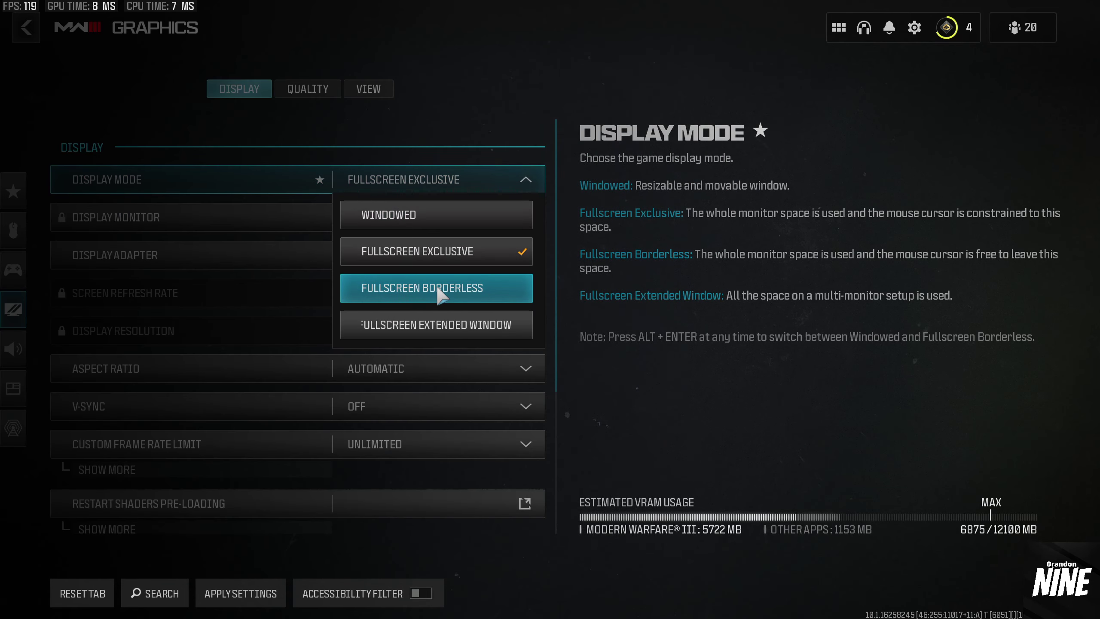
pyautogui.click(438, 289)
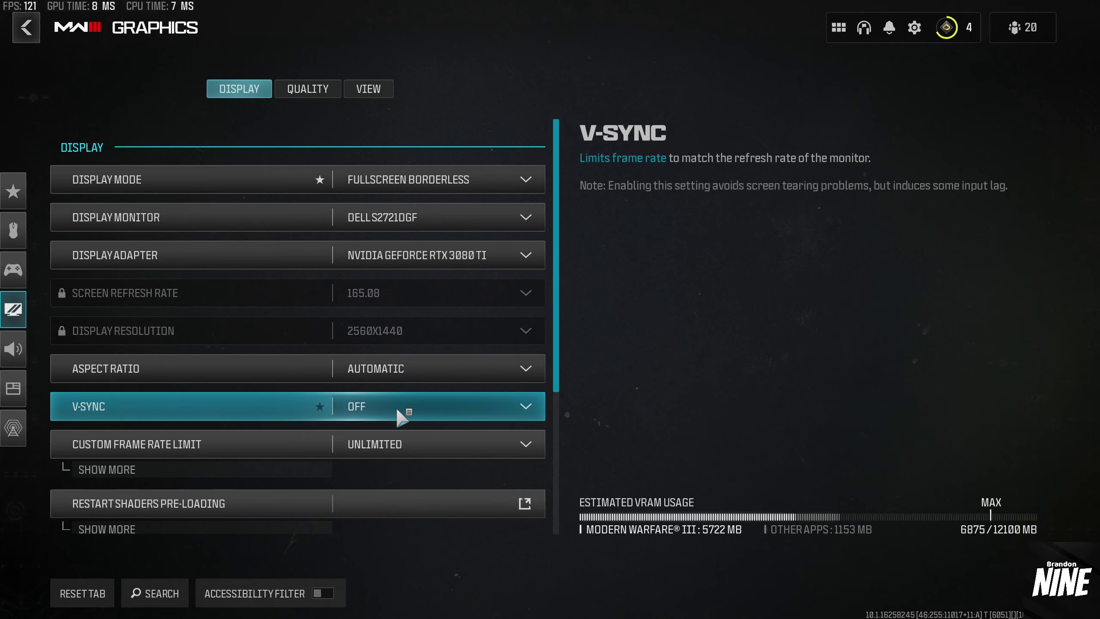
pyautogui.scroll(-3, 395, 410)
pyautogui.scroll(-2, 402, 417)
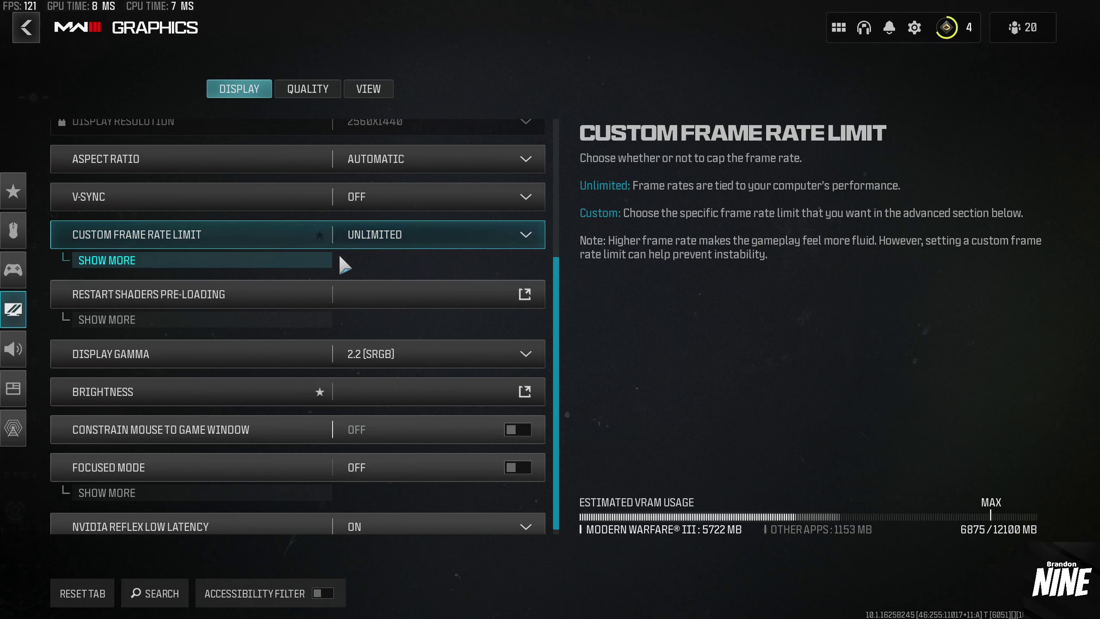
pyautogui.click(319, 260)
pyautogui.click(402, 237)
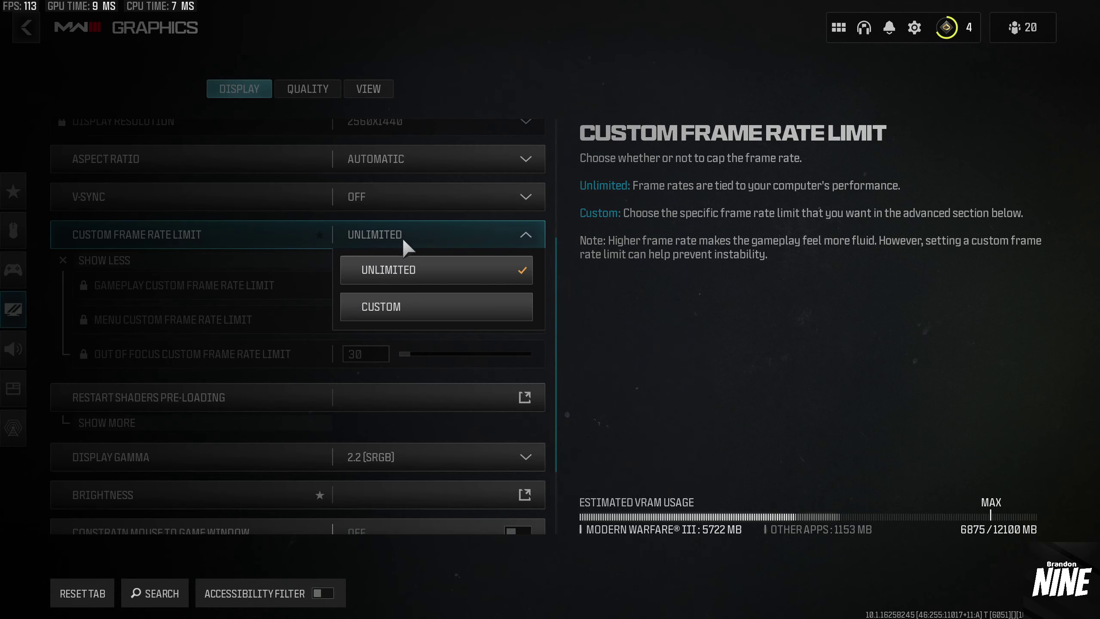
pyautogui.click(403, 294)
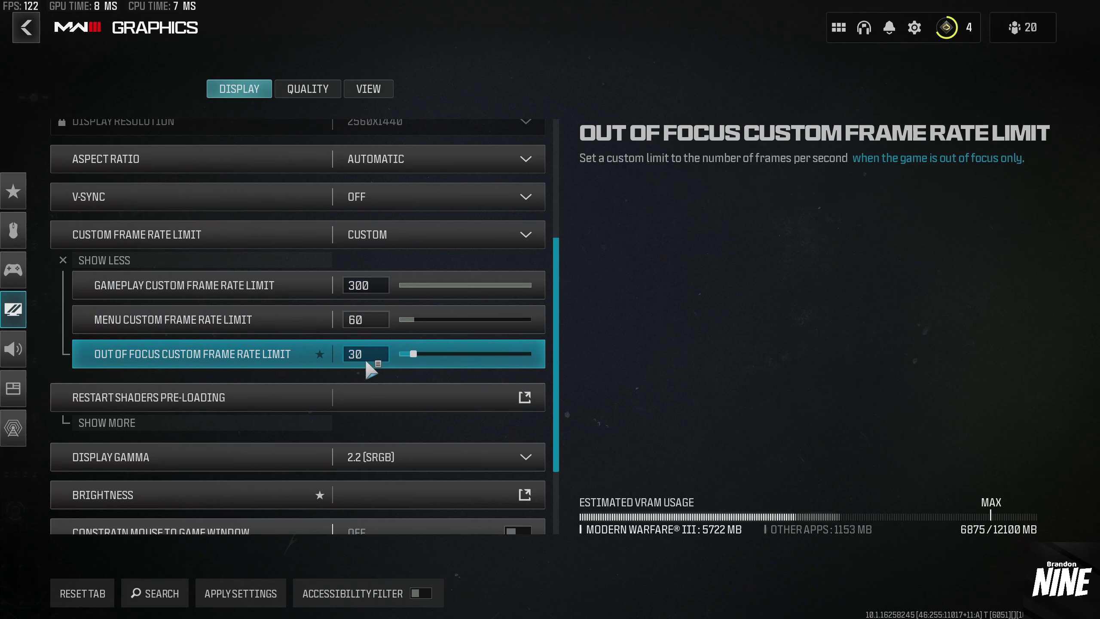
pyautogui.click(253, 260)
pyautogui.click(389, 238)
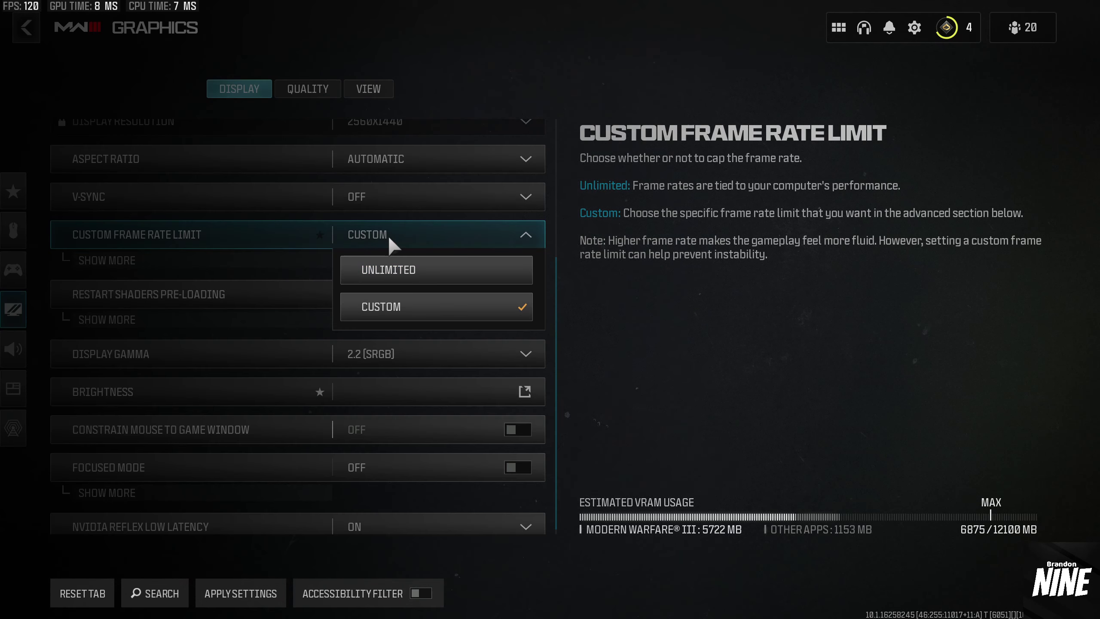
pyautogui.click(398, 270)
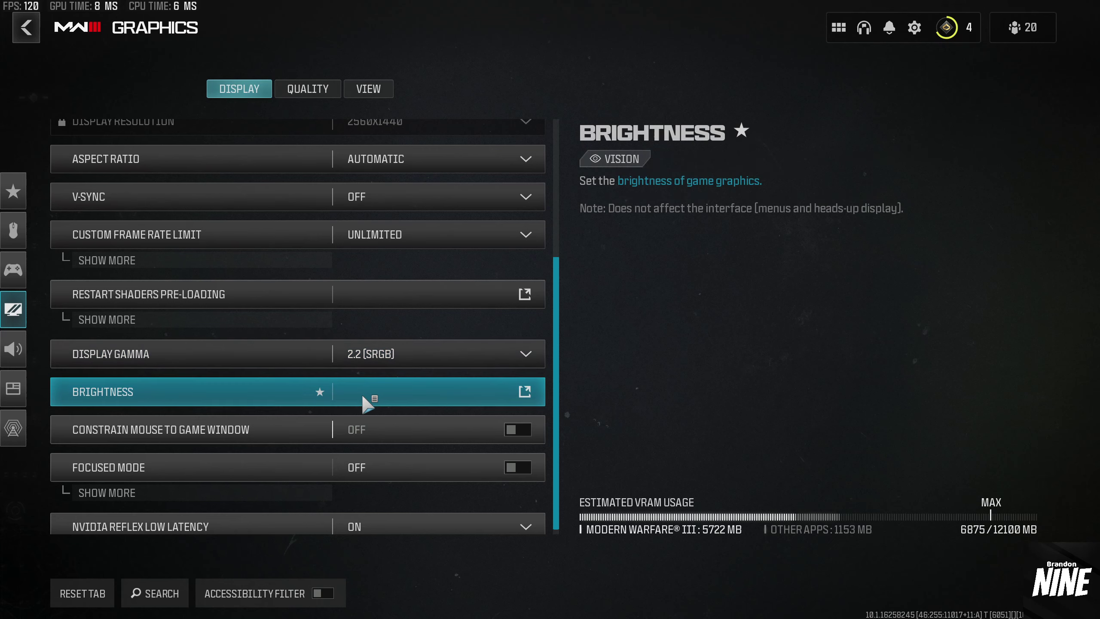
pyautogui.click(467, 395)
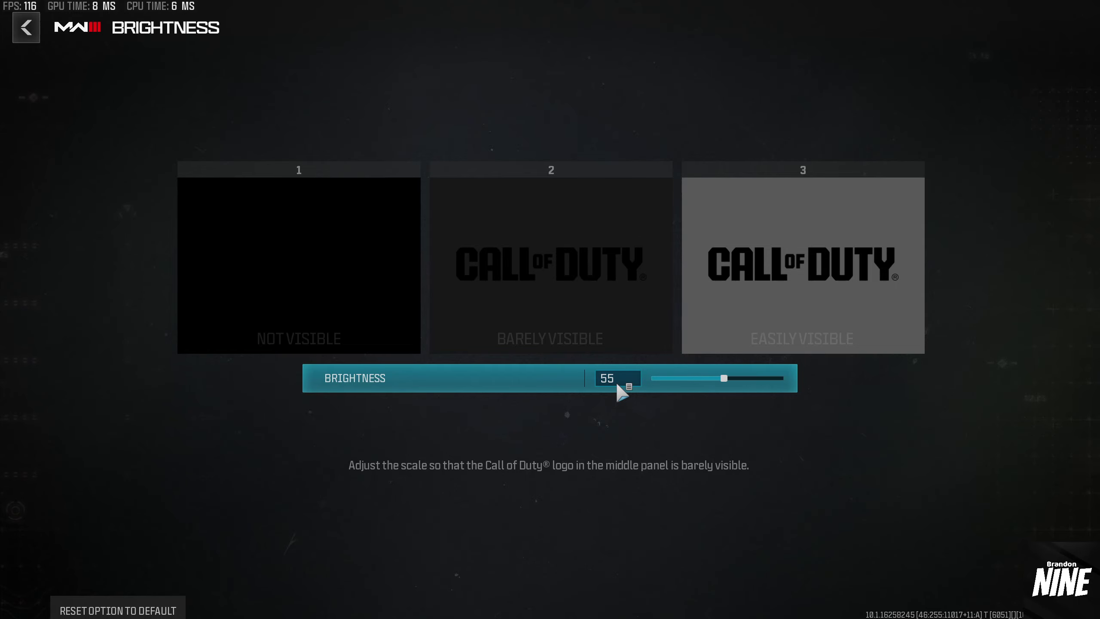
pyautogui.click(17, 35)
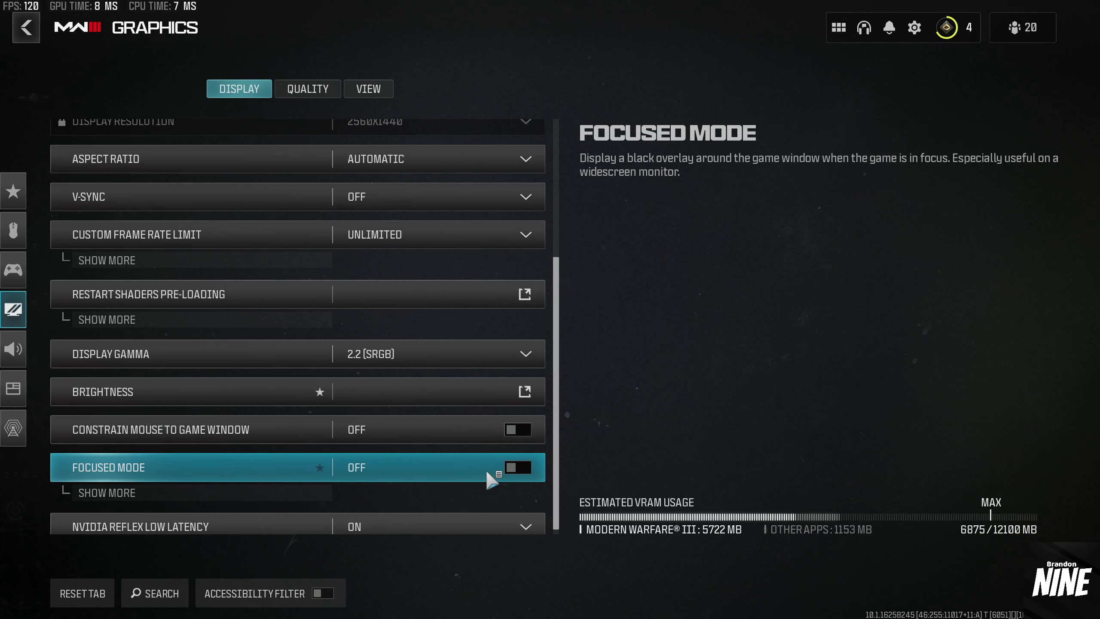
# - Choose On + Boost for NVIDIA Reflex Low Latency and confirm it stays selected
pyautogui.click(370, 522)
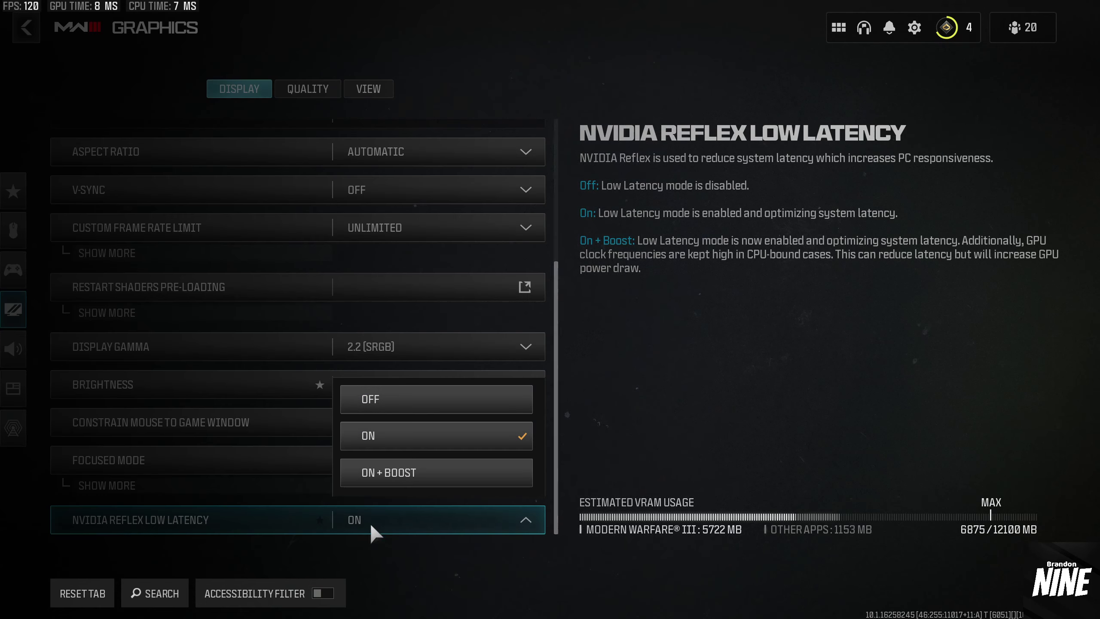
pyautogui.click(435, 471)
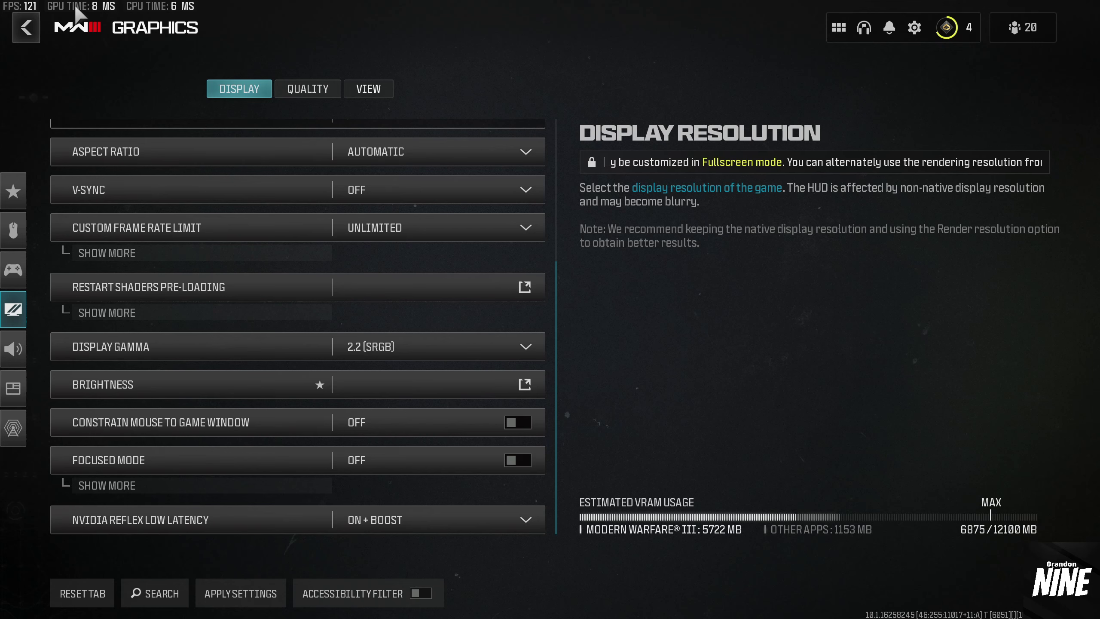
pyautogui.click(480, 520)
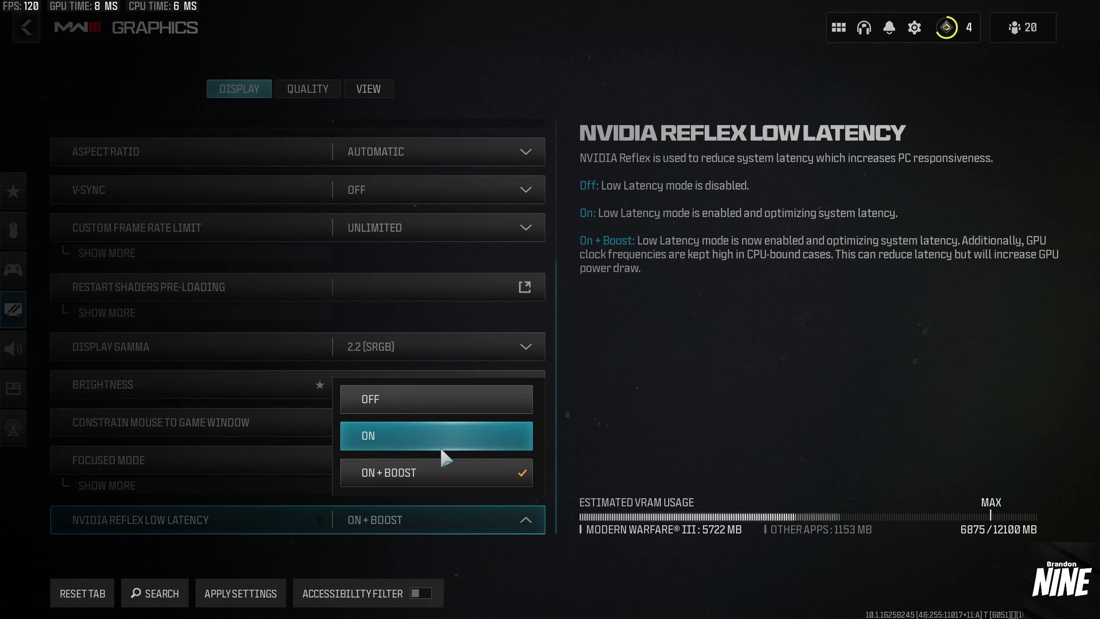
pyautogui.click(408, 473)
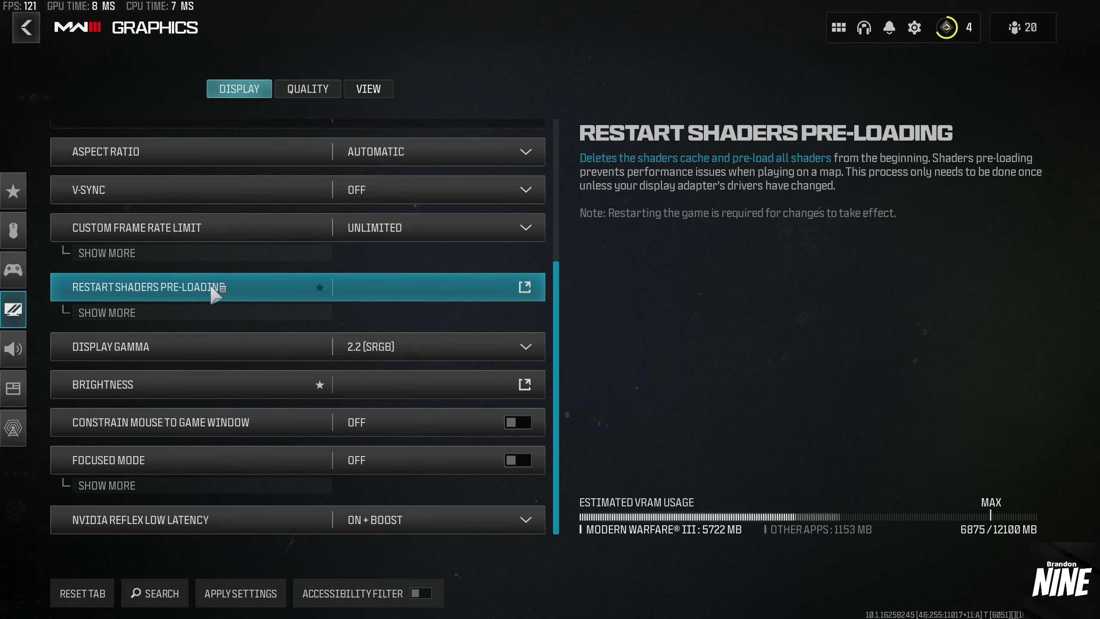
# - Check the shader pre-loading info page, then restart Shaders Pre-Loading and confirm RESTART
pyautogui.click(502, 297)
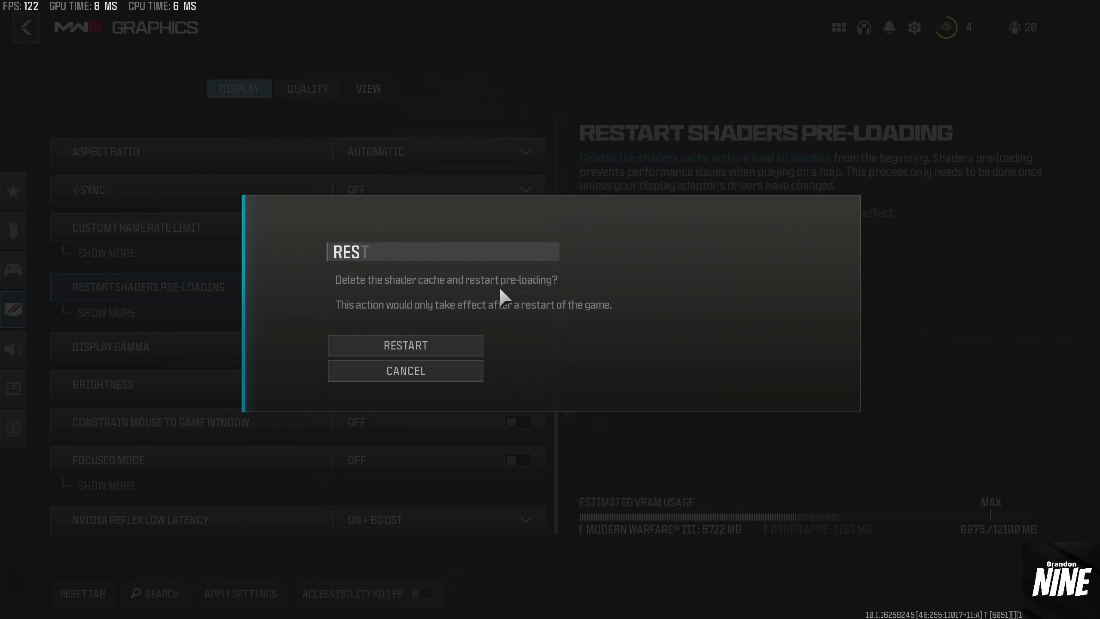
pyautogui.click(433, 342)
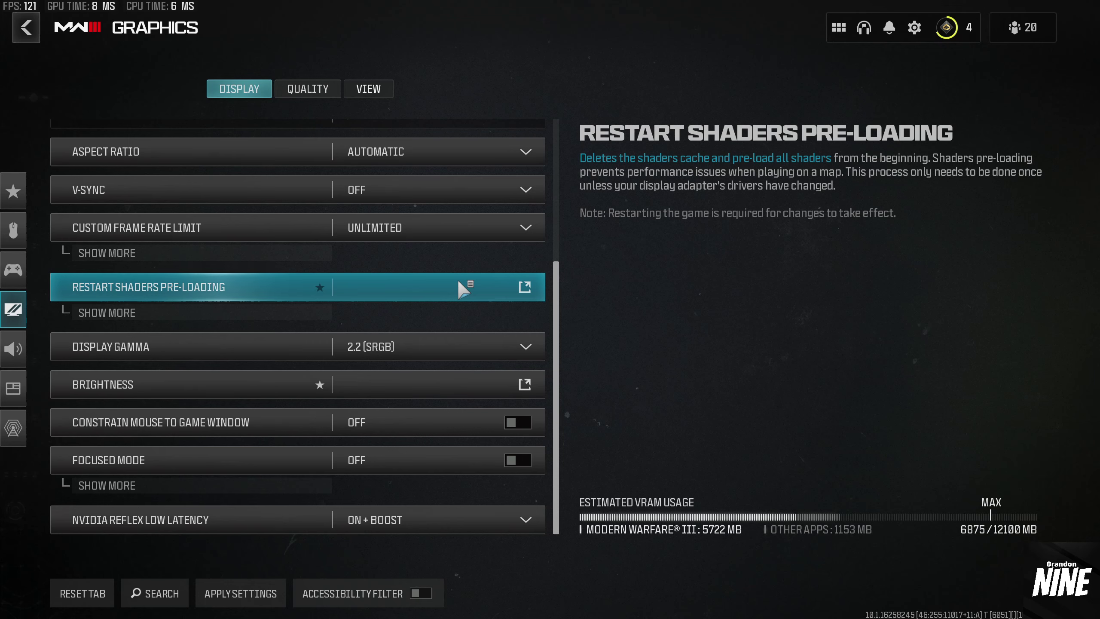
pyautogui.click(306, 310)
pyautogui.click(319, 336)
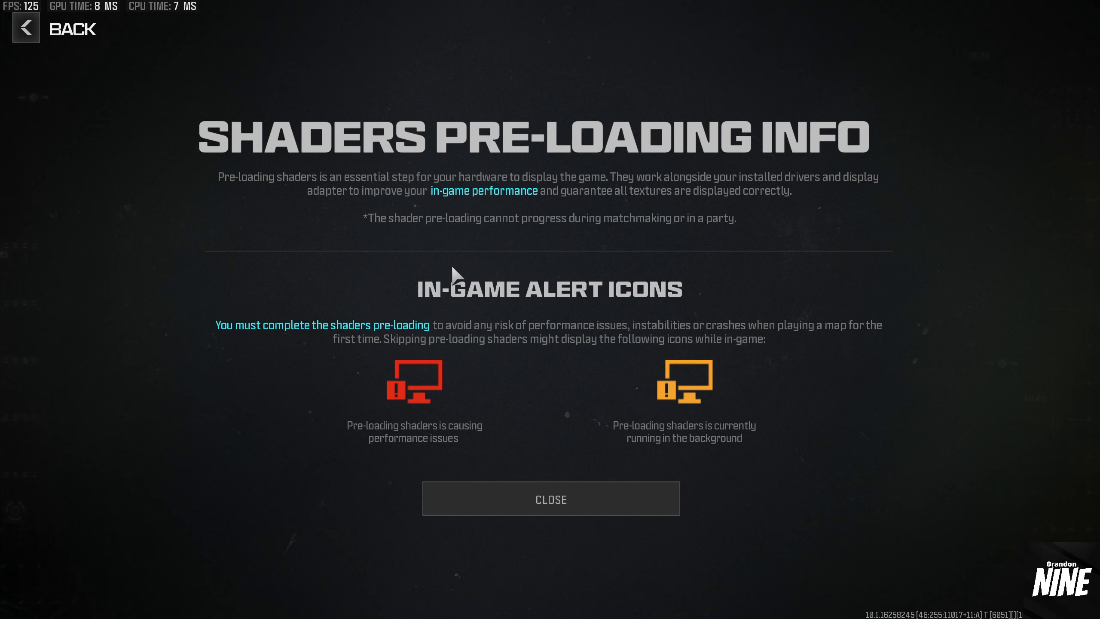
pyautogui.press('Escape')
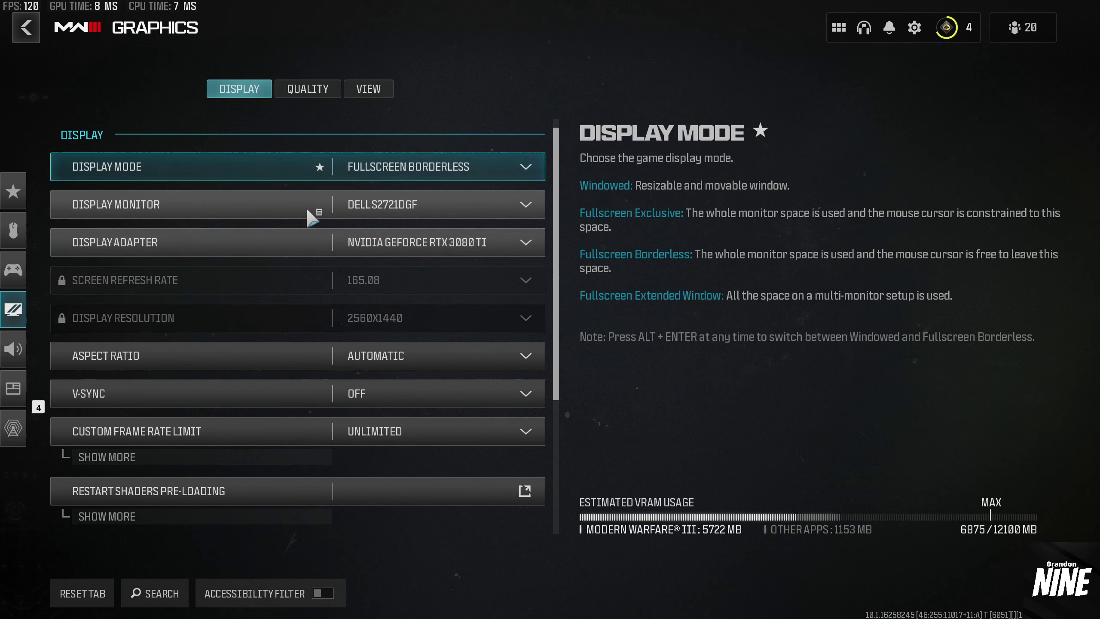
pyautogui.scroll(-5, 368, 260)
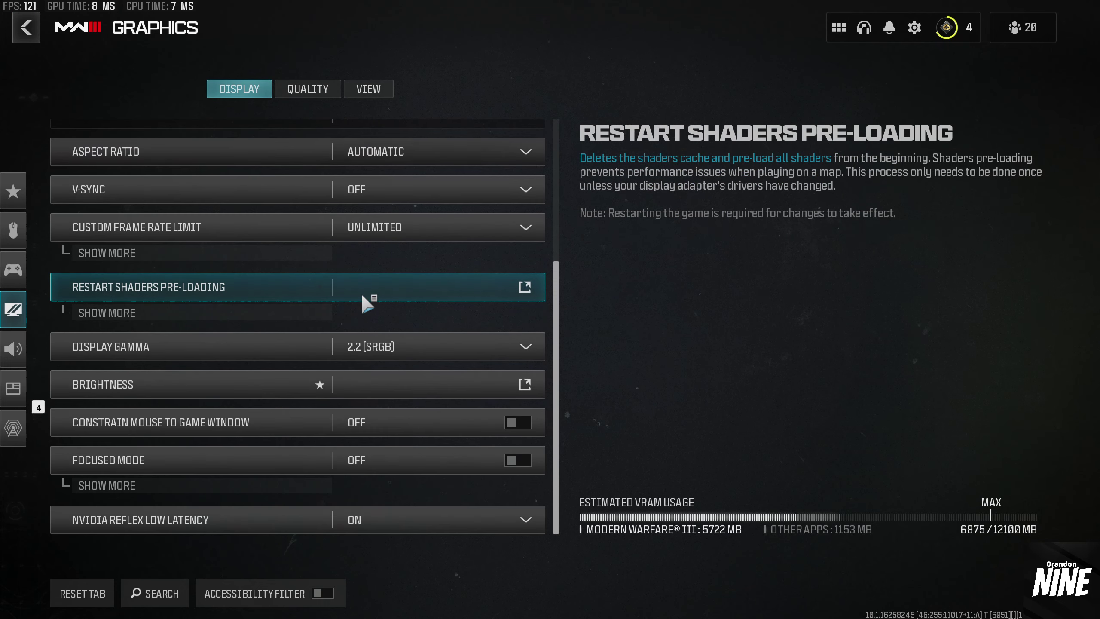
pyautogui.click(403, 289)
pyautogui.click(435, 340)
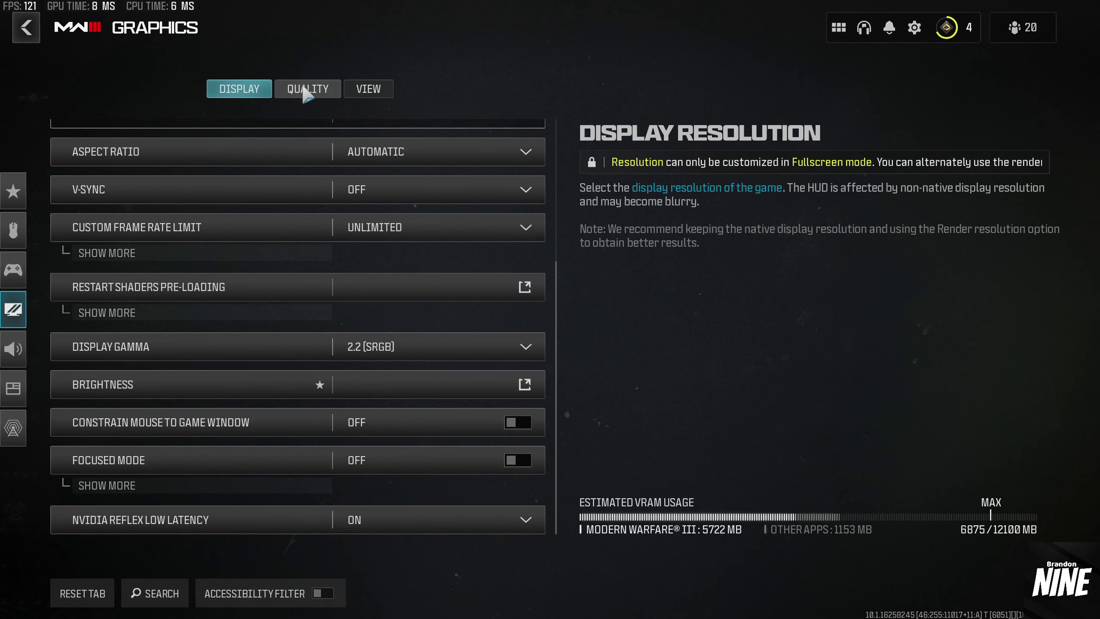
# - On the Quality tab, apply the Minimum preset and set Render Resolution to 100
pyautogui.click(305, 89)
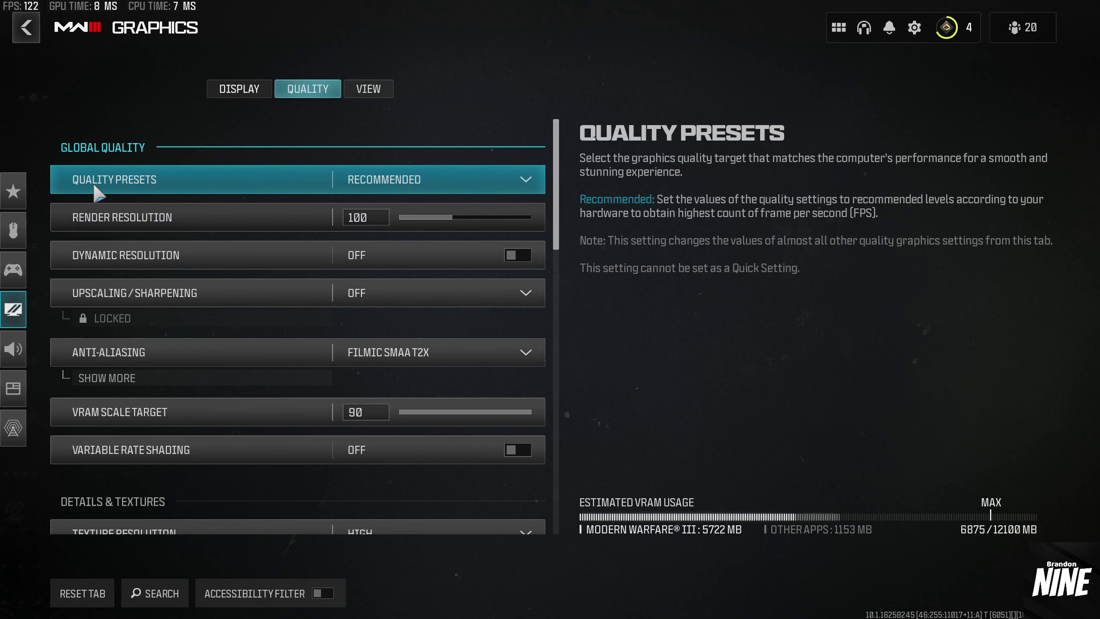
pyautogui.click(377, 191)
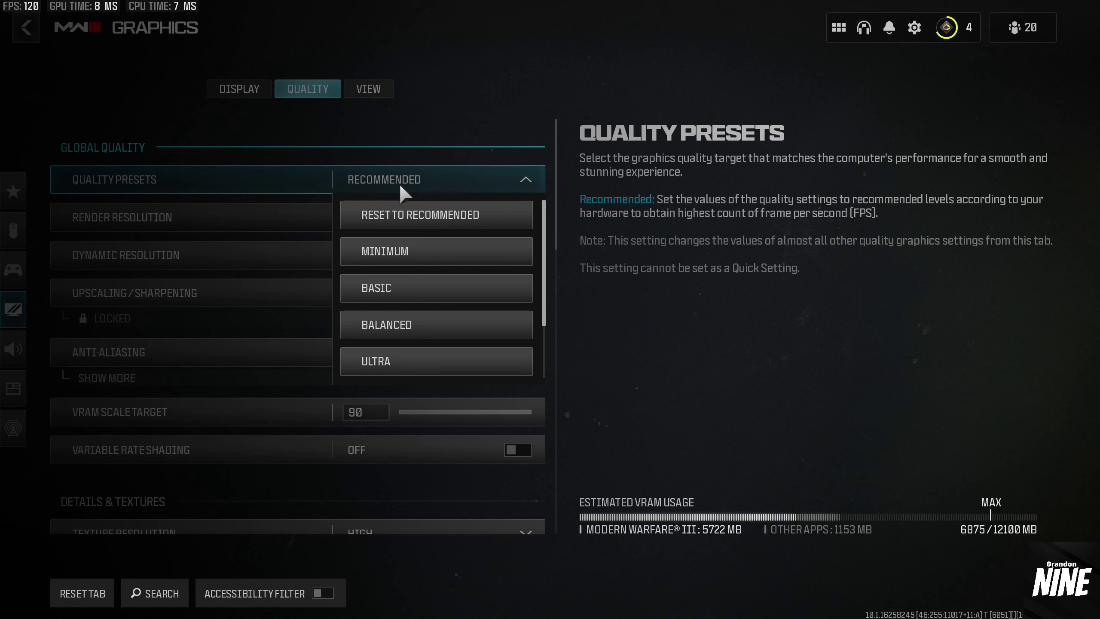
pyautogui.click(398, 251)
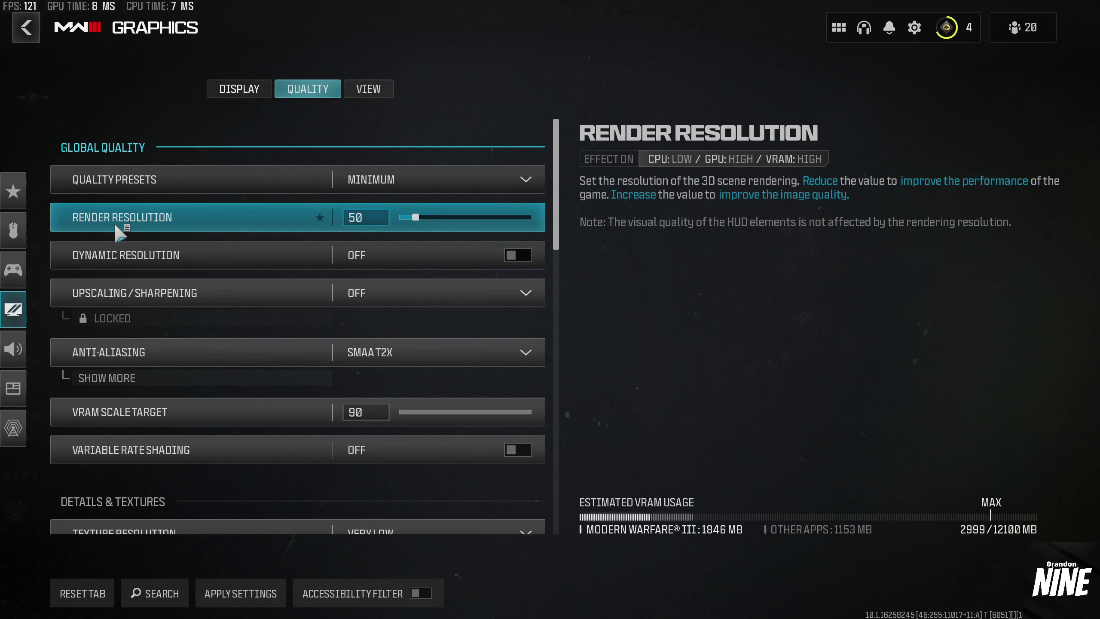
pyautogui.click(368, 217)
pyautogui.write('100')
pyautogui.press('Return')
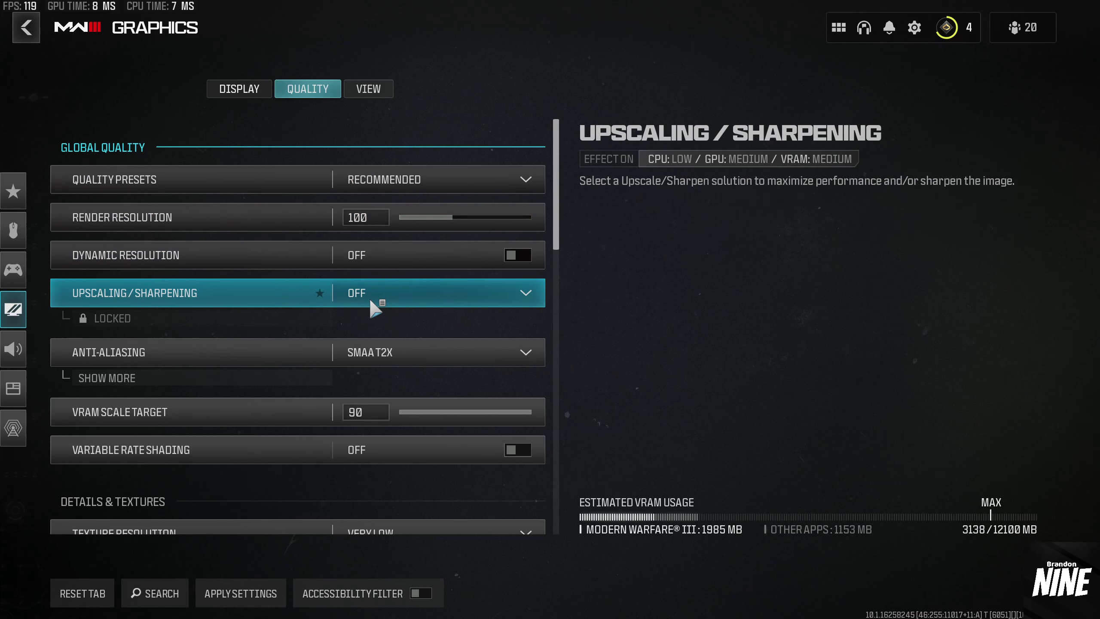
# - Choose FidelityFX CAS sharpening and raise CAS Strength from 50 to 100
pyautogui.click(416, 299)
pyautogui.scroll(-3, 428, 443)
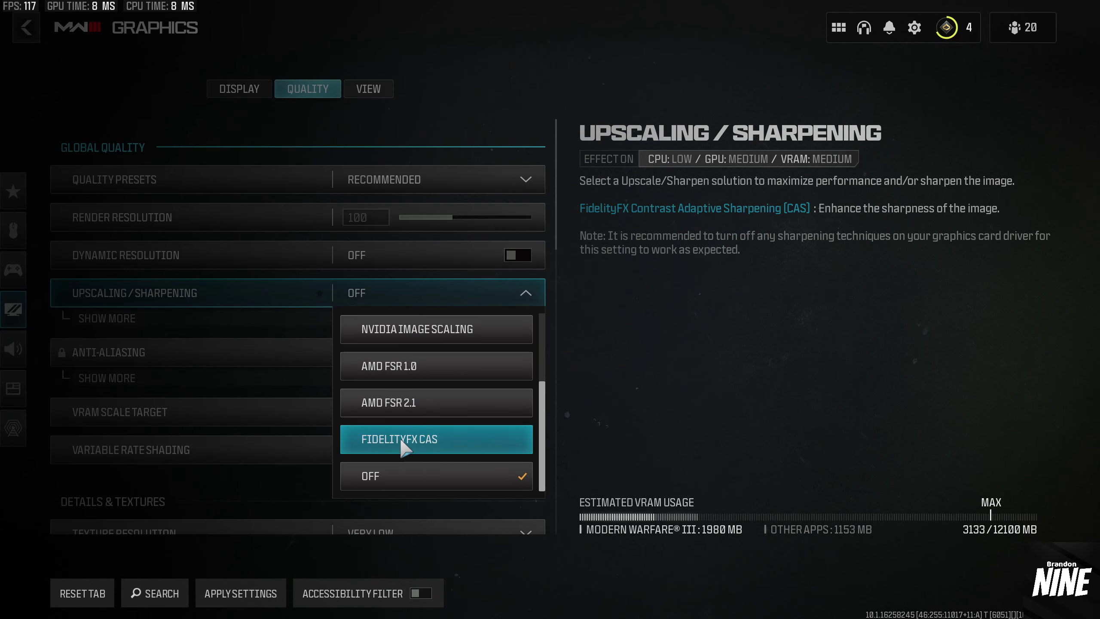
pyautogui.click(426, 442)
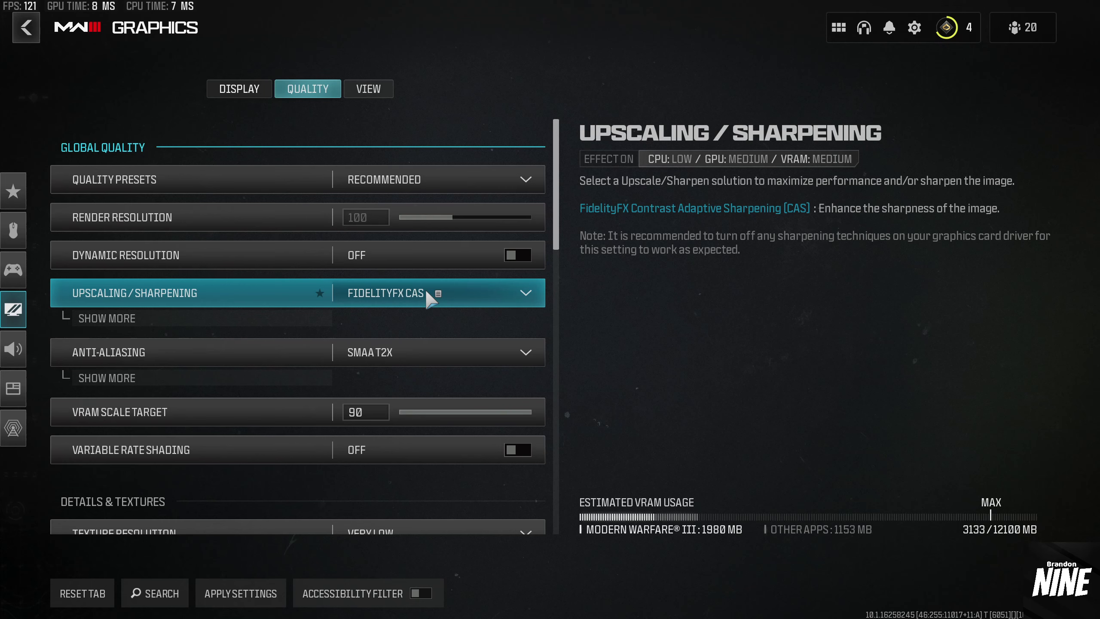
pyautogui.click(421, 290)
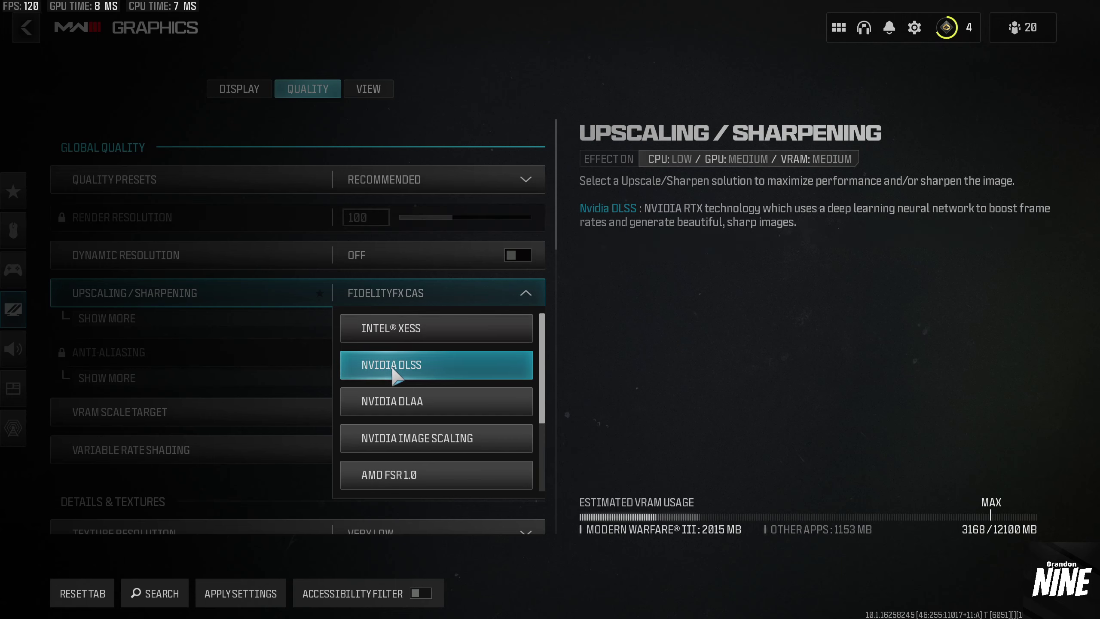
pyautogui.scroll(-2, 449, 441)
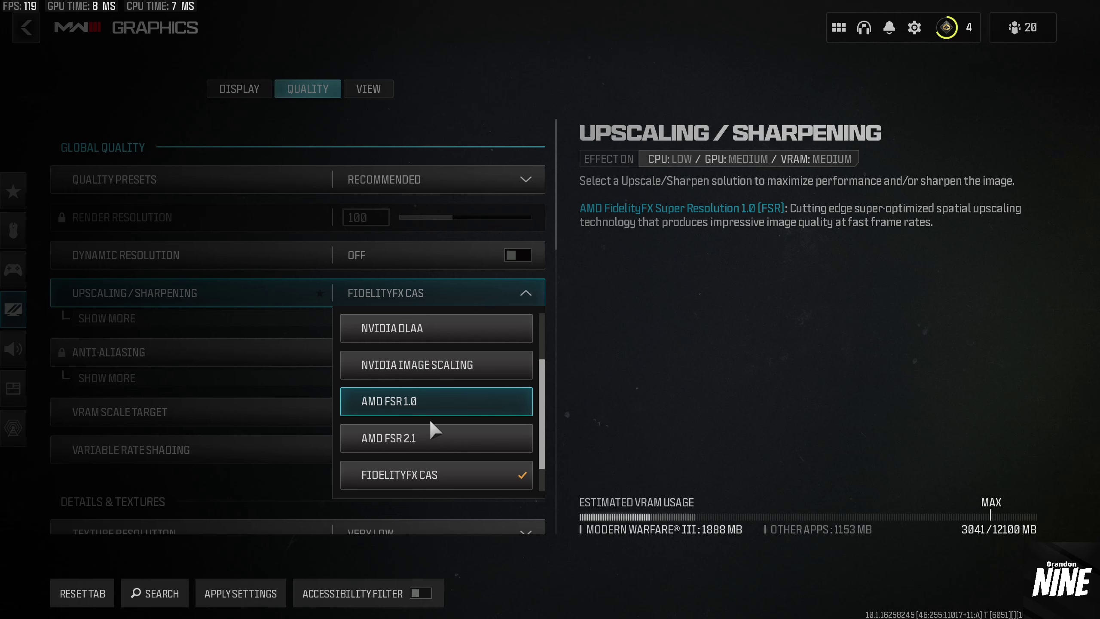
pyautogui.scroll(-1, 440, 394)
pyautogui.scroll(1, 440, 392)
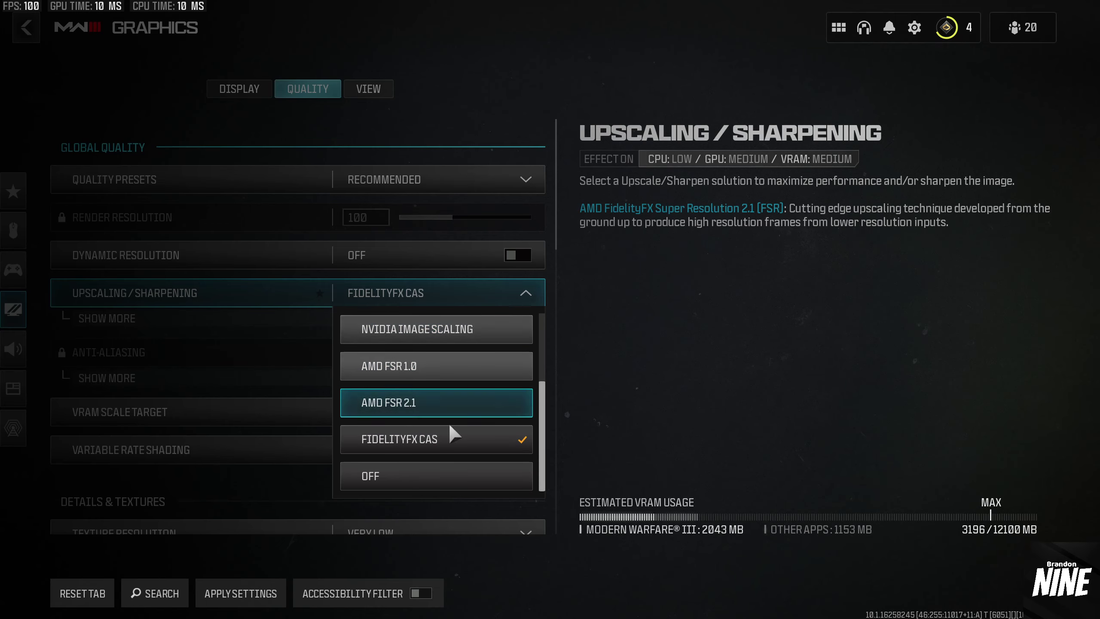
pyautogui.click(430, 441)
pyautogui.click(313, 320)
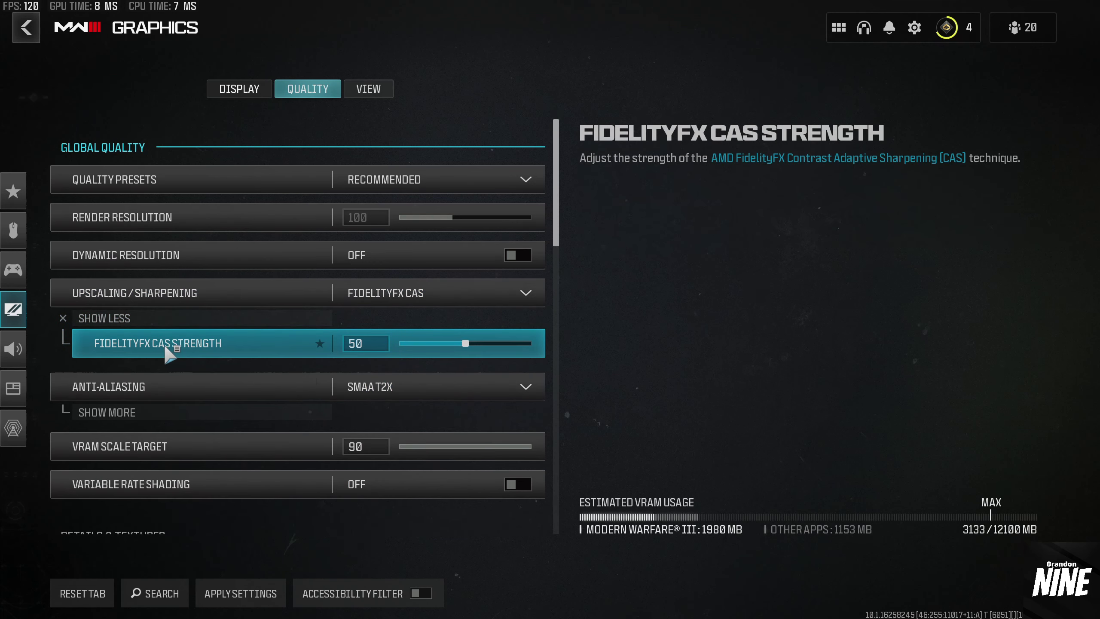
pyautogui.moveTo(466, 345); pyautogui.dragTo(549, 344)
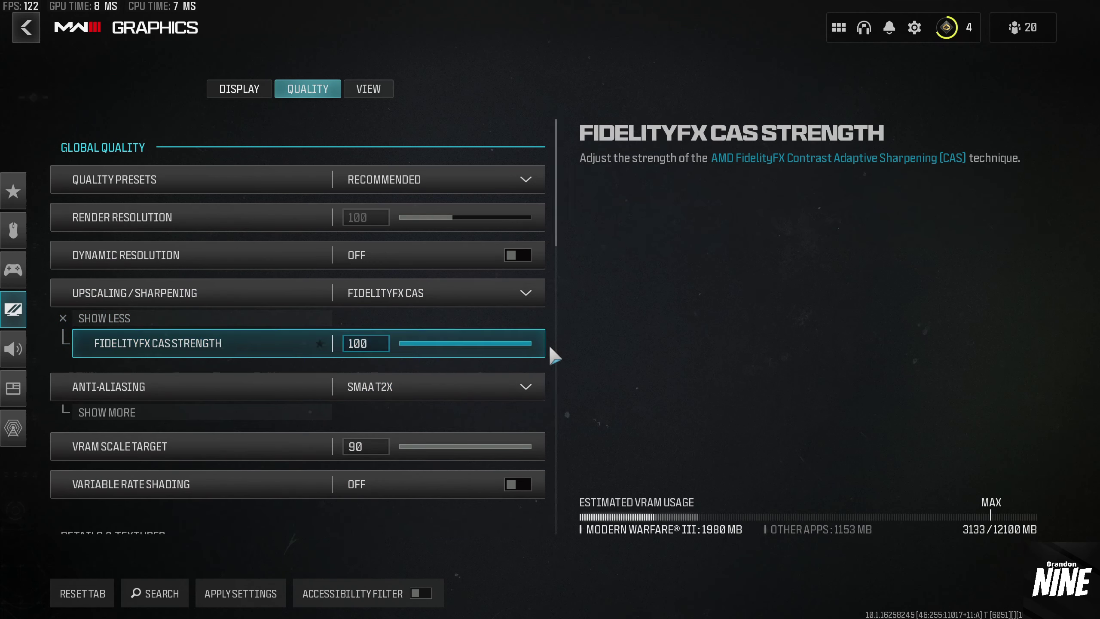
# - Hide CAS Strength and set Anti-Aliasing to Filmic SMAA T2X
pyautogui.click(291, 318)
pyautogui.click(401, 353)
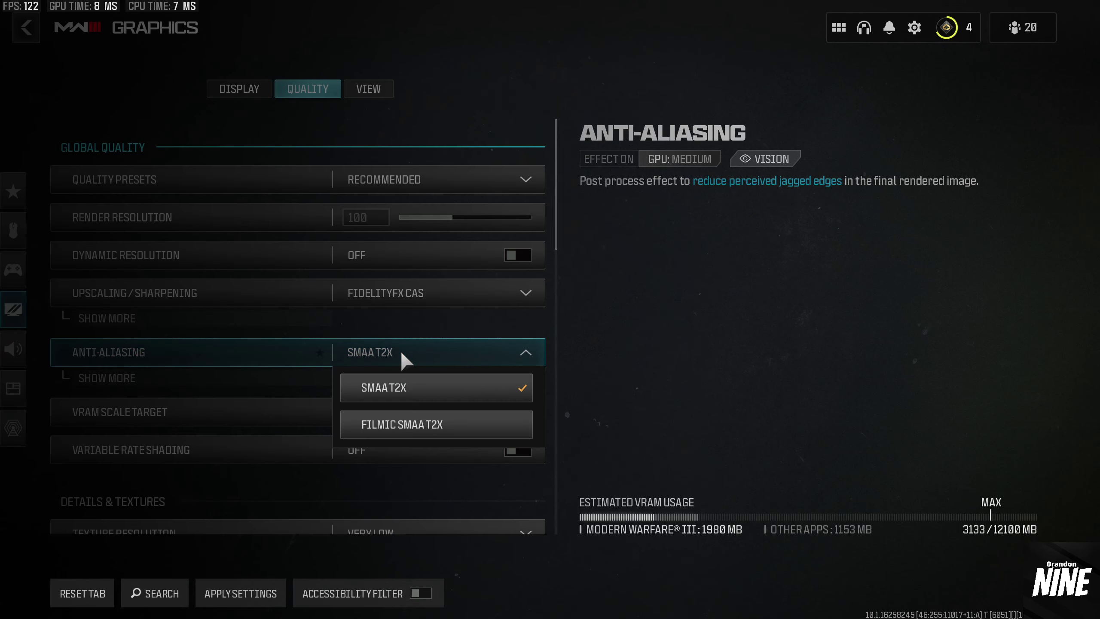
pyautogui.click(401, 427)
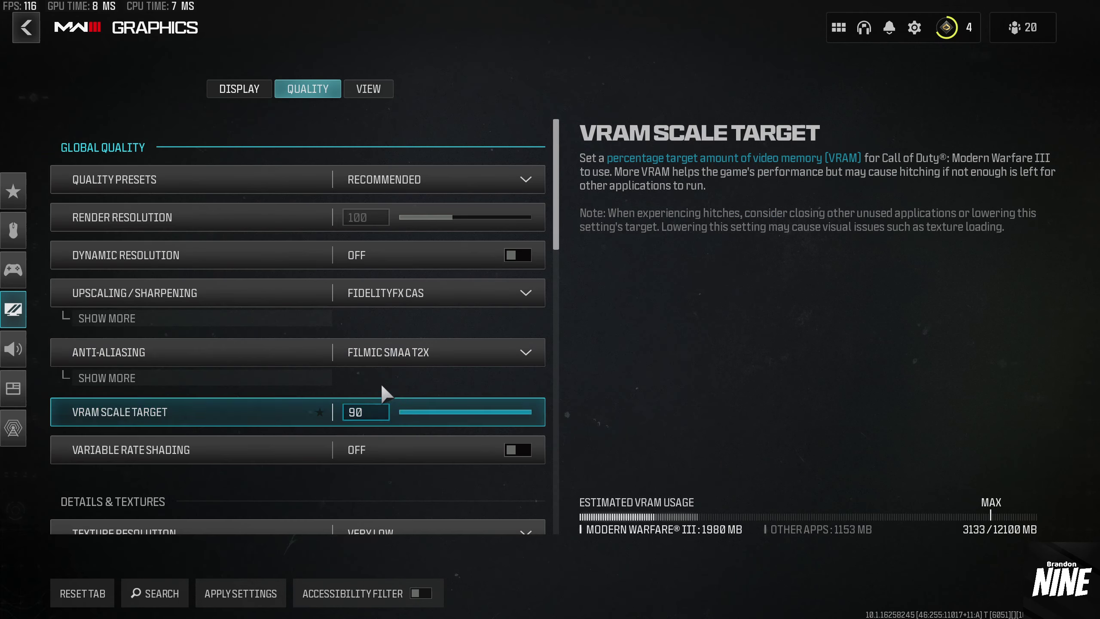
pyautogui.click(365, 353)
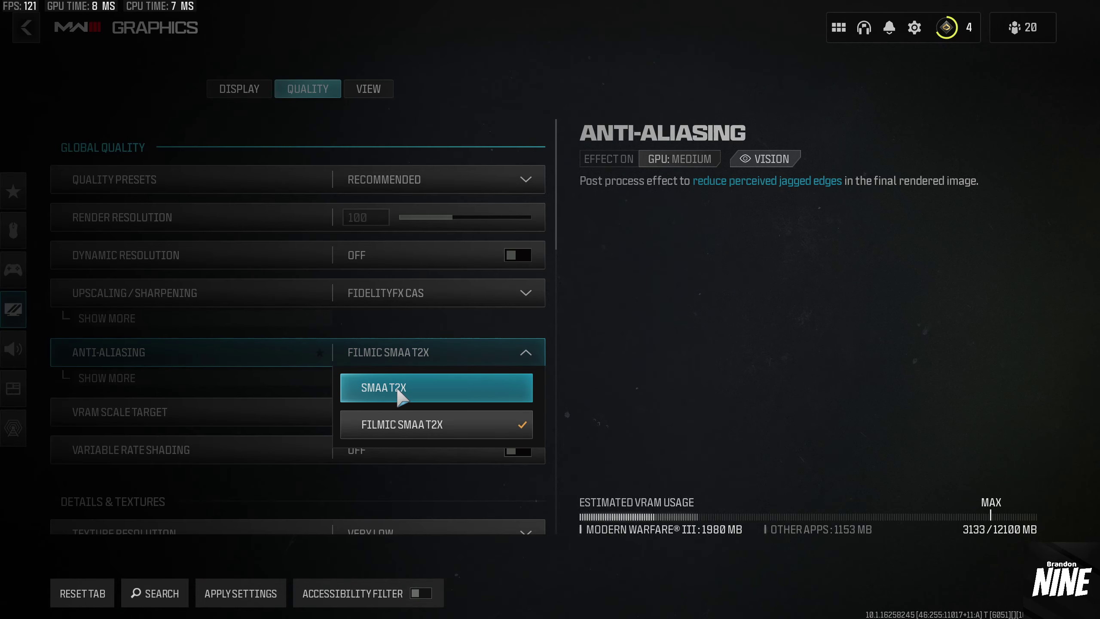
pyautogui.click(418, 349)
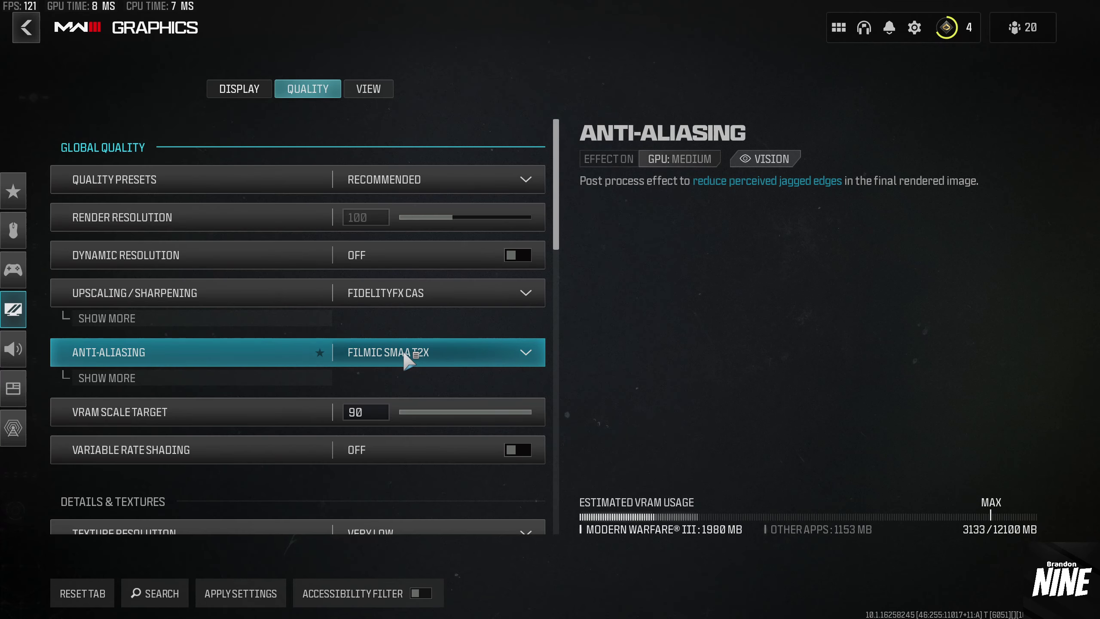
# - Set Anti-Aliasing Quality to Low, then collapse the sub-setting
pyautogui.click(270, 378)
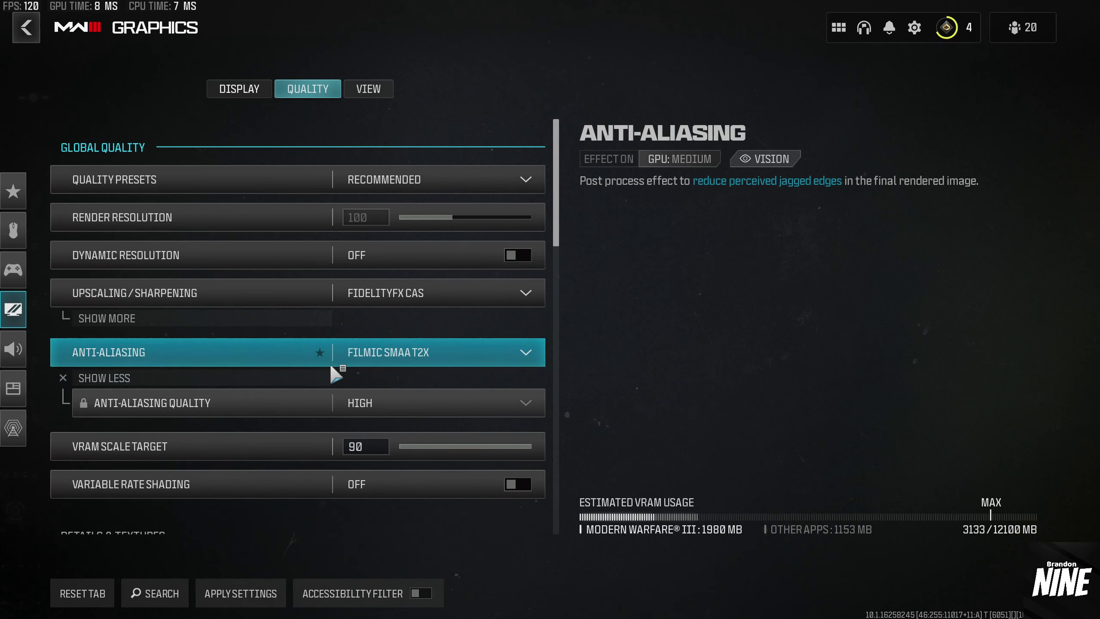
pyautogui.click(401, 403)
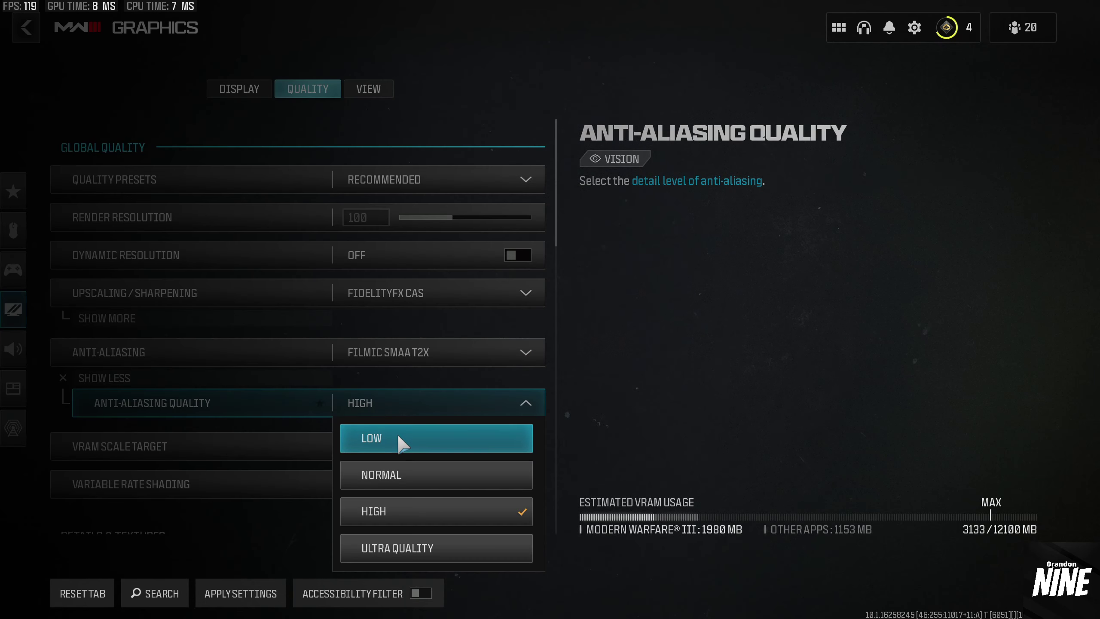
pyautogui.click(397, 433)
pyautogui.click(401, 395)
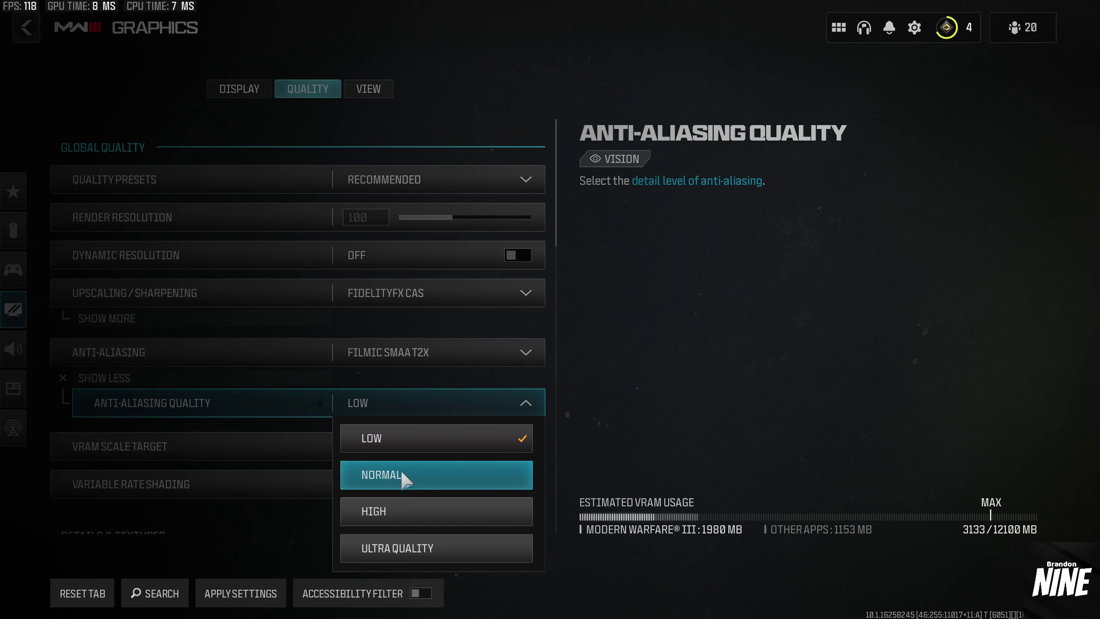
pyautogui.click(391, 436)
pyautogui.click(303, 373)
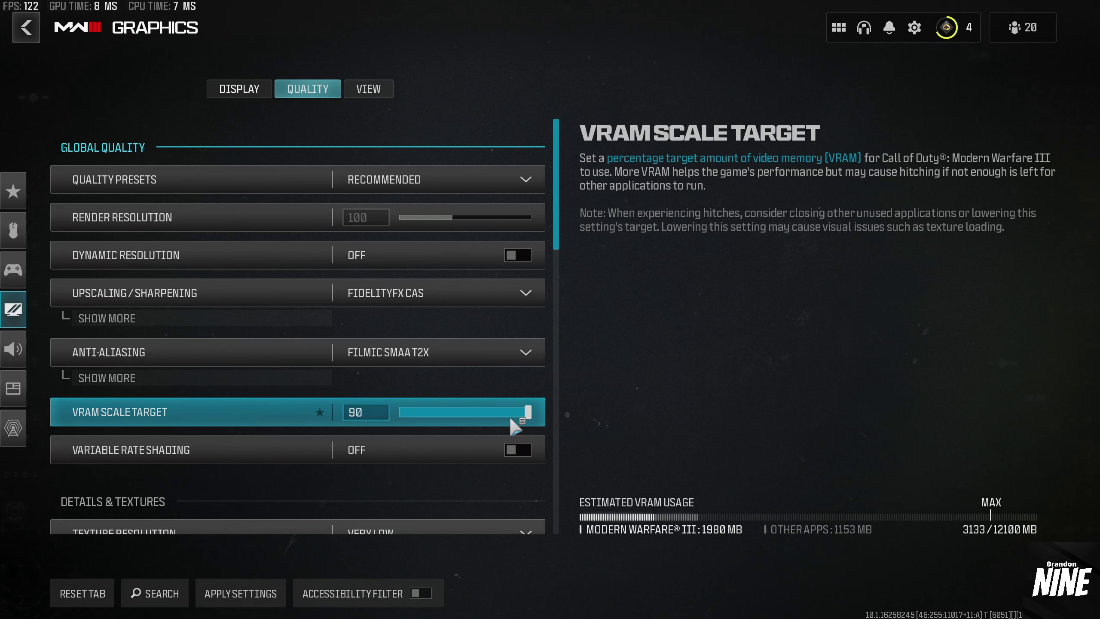
# - Change Texture Resolution from Very Low to Normal under Details & Textures
pyautogui.scroll(-3, 463, 394)
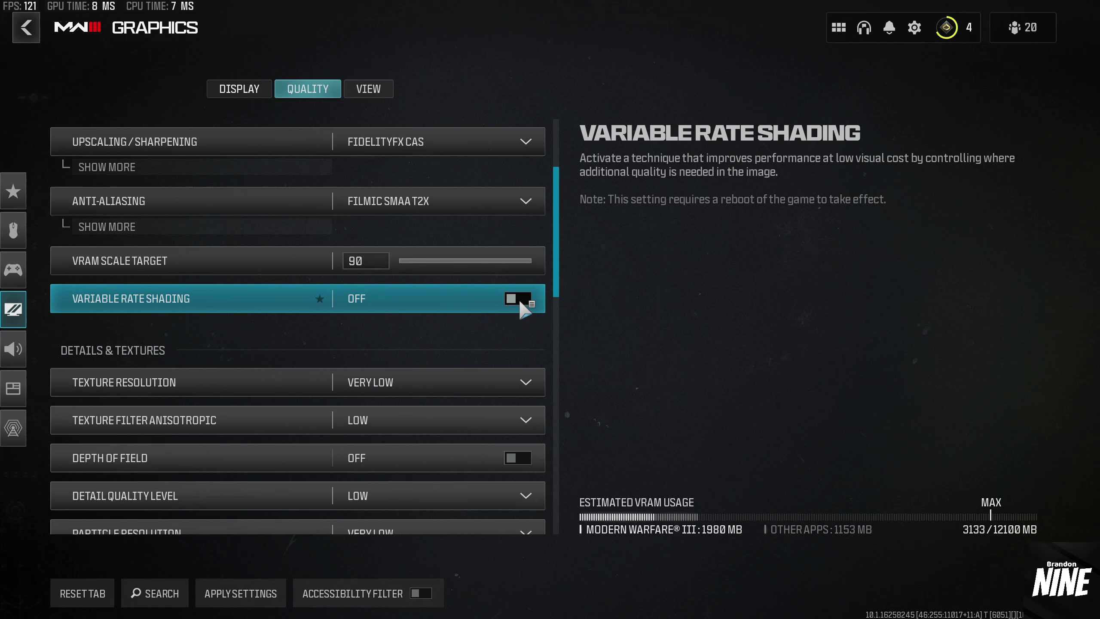
pyautogui.scroll(-2, 519, 299)
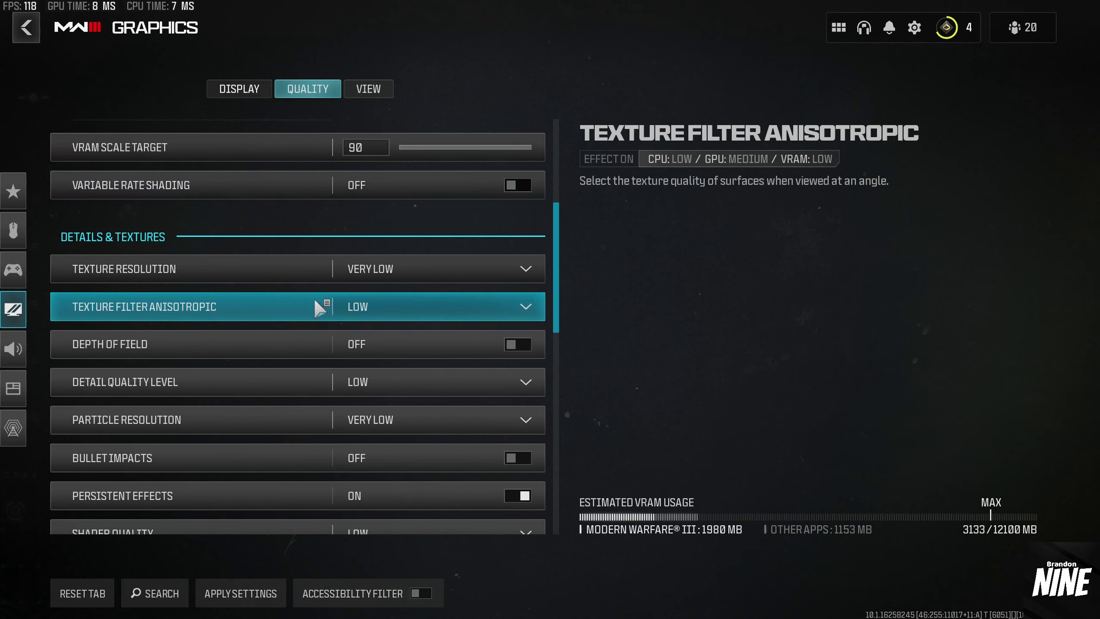
pyautogui.click(457, 268)
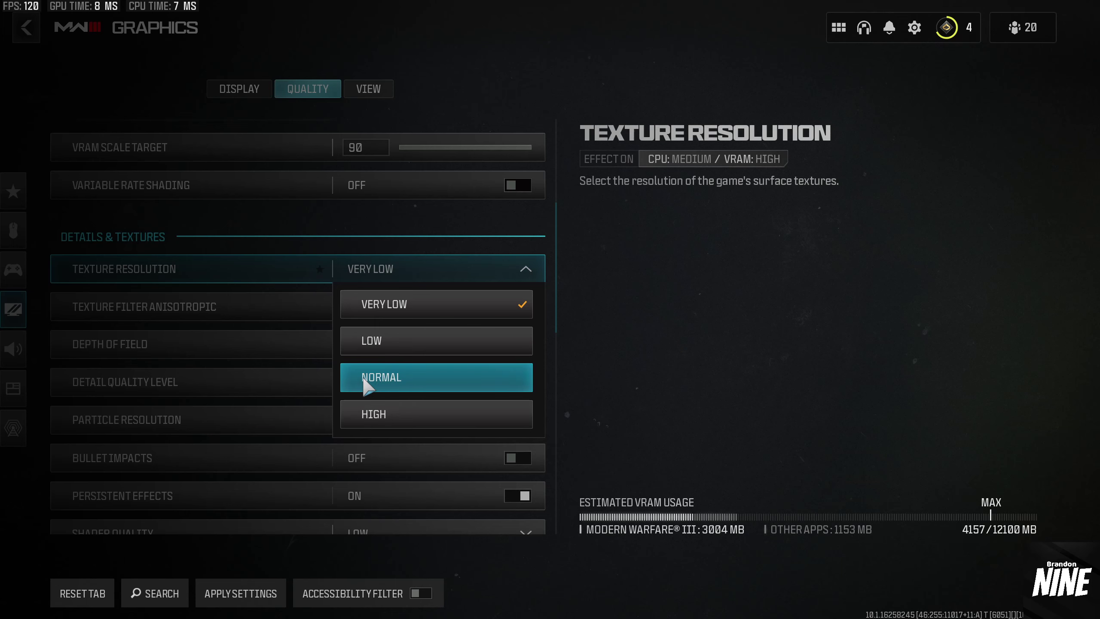
pyautogui.click(433, 377)
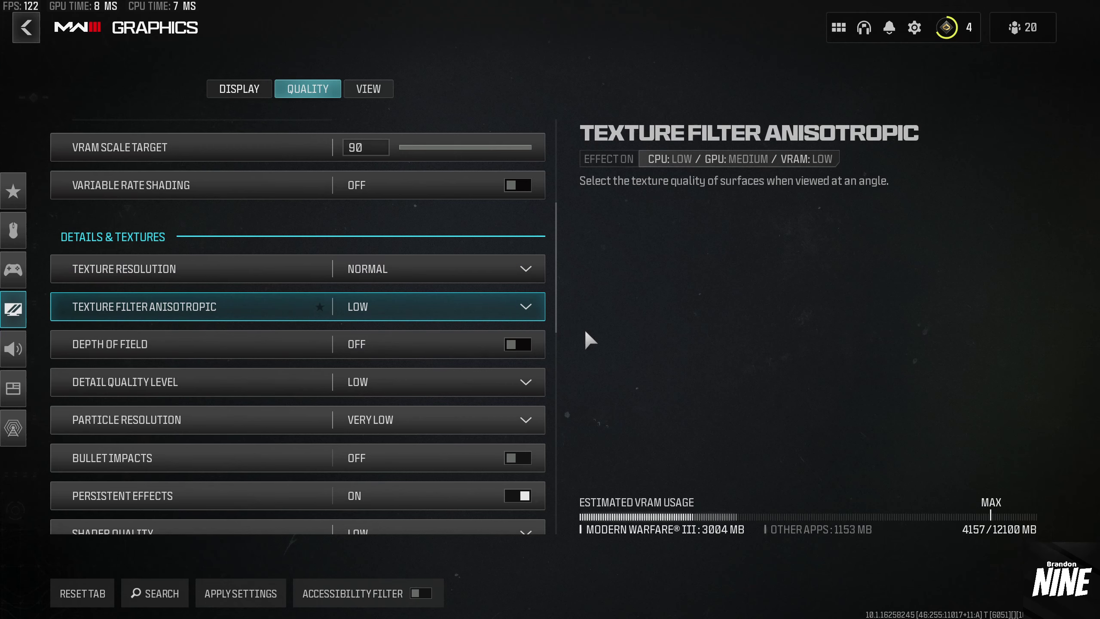
pyautogui.click(490, 265)
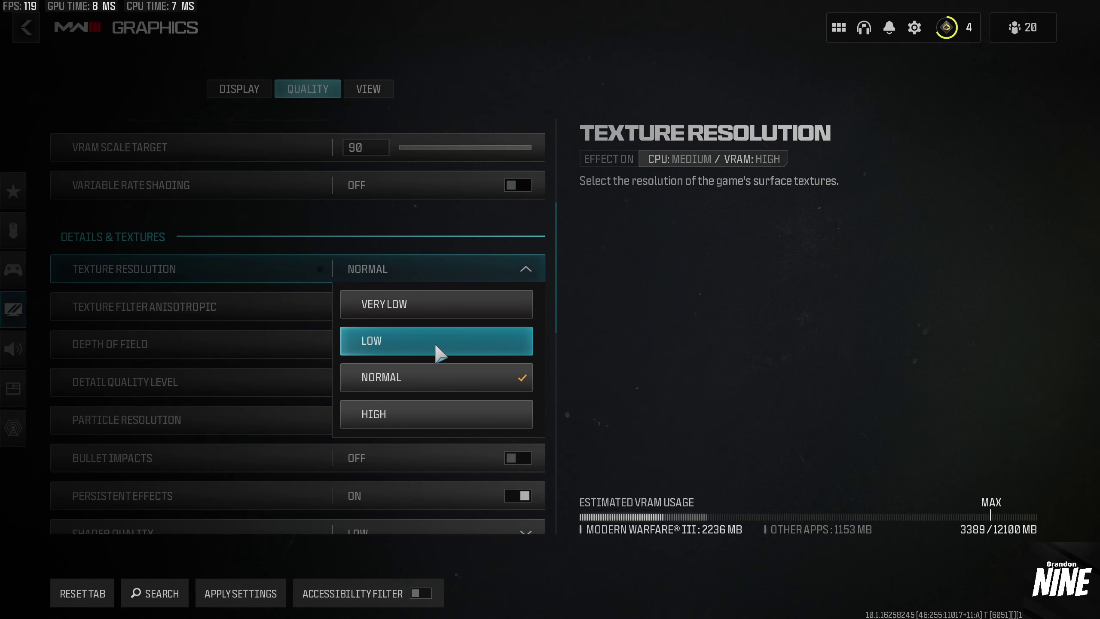
pyautogui.click(522, 272)
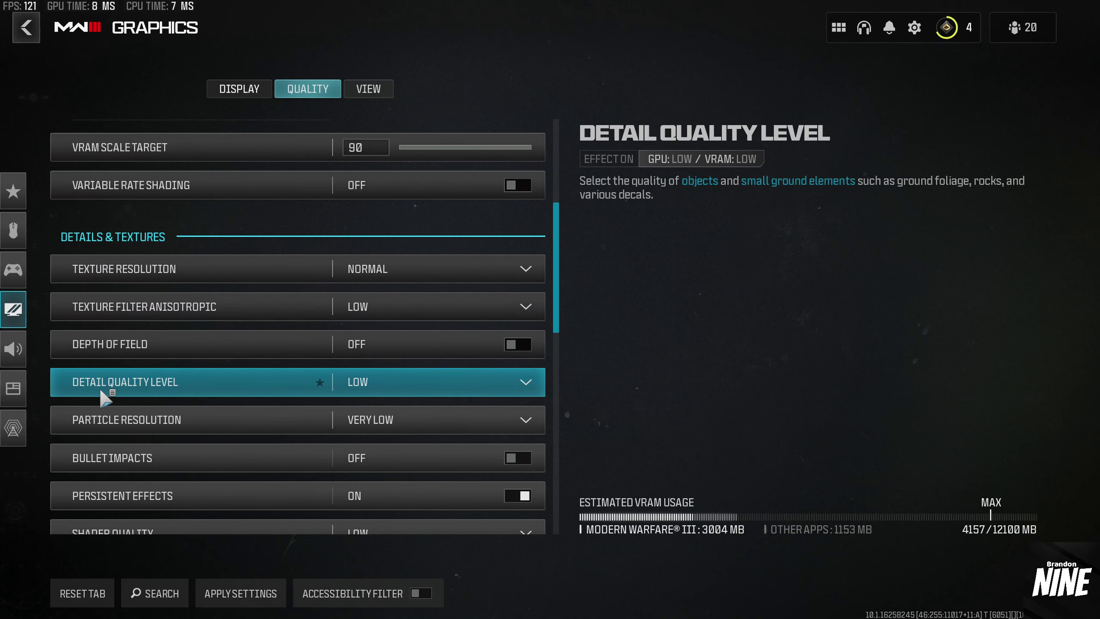
# - Keep Detail Quality and Static Reflection Quality at Low, and turn off Persistent Effects
pyautogui.click(387, 379)
pyautogui.click(466, 380)
pyautogui.scroll(-2, 466, 380)
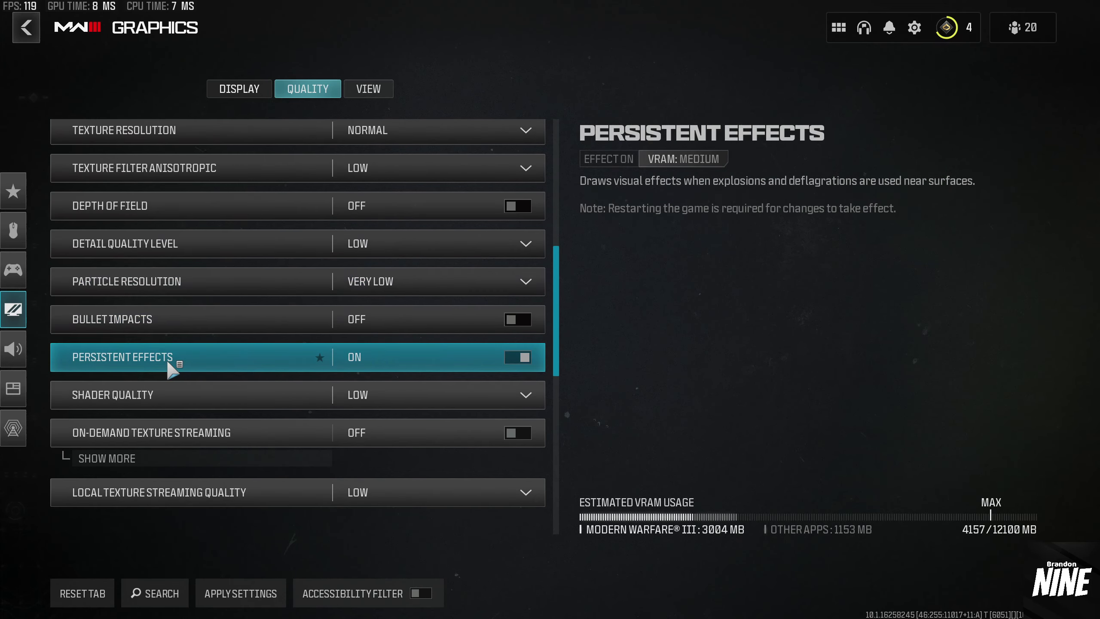
pyautogui.click(522, 358)
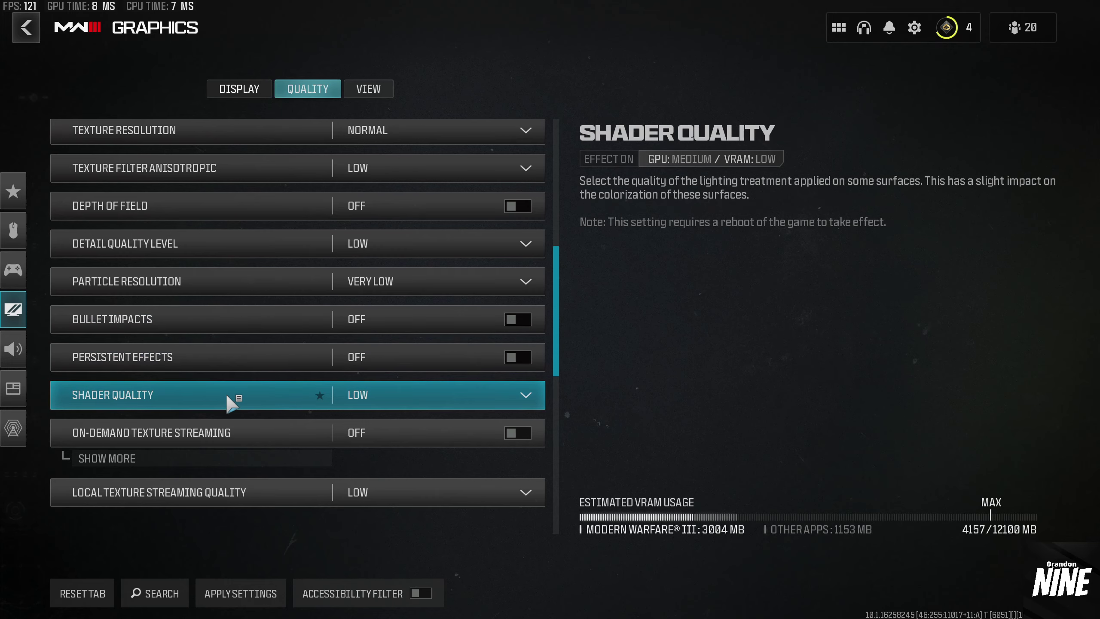
pyautogui.scroll(-3, 401, 393)
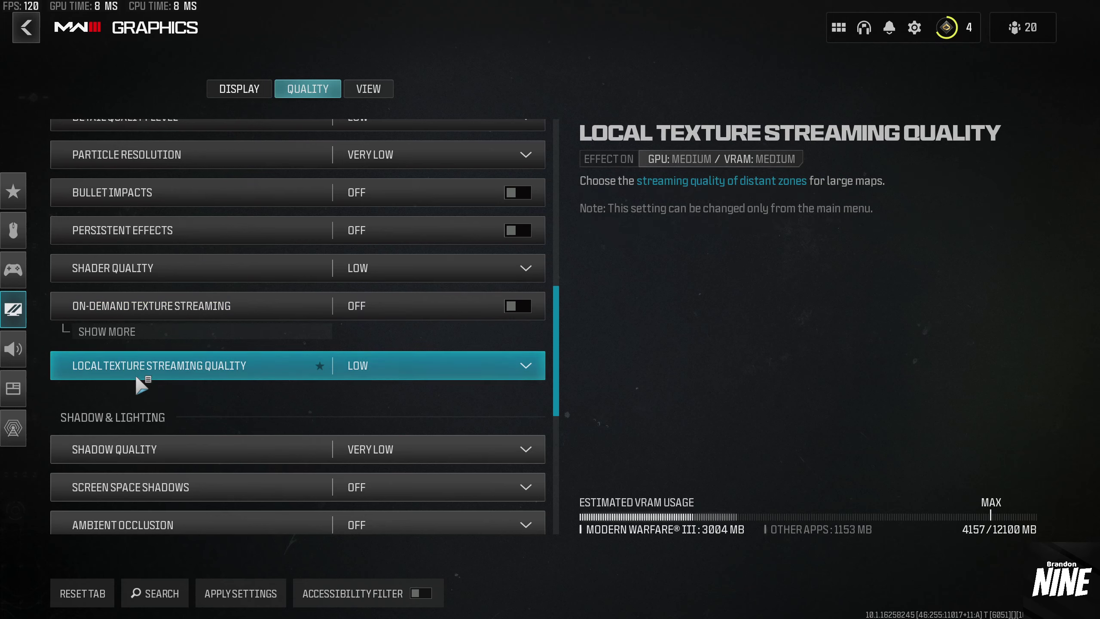
pyautogui.scroll(-5, 382, 370)
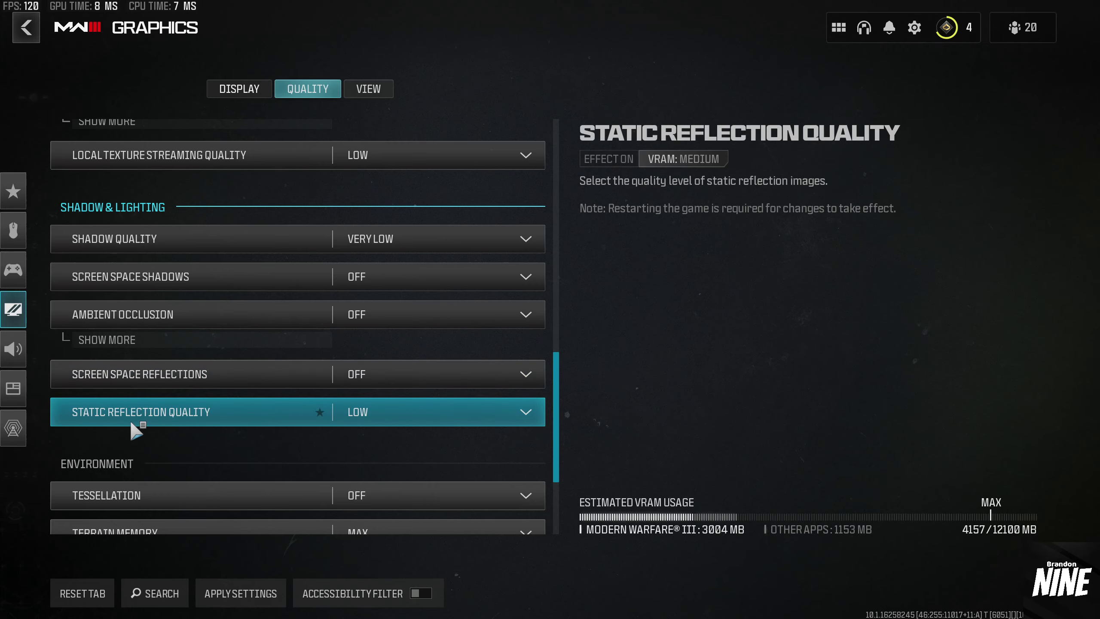
pyautogui.click(380, 412)
pyautogui.click(378, 410)
pyautogui.scroll(-4, 341, 348)
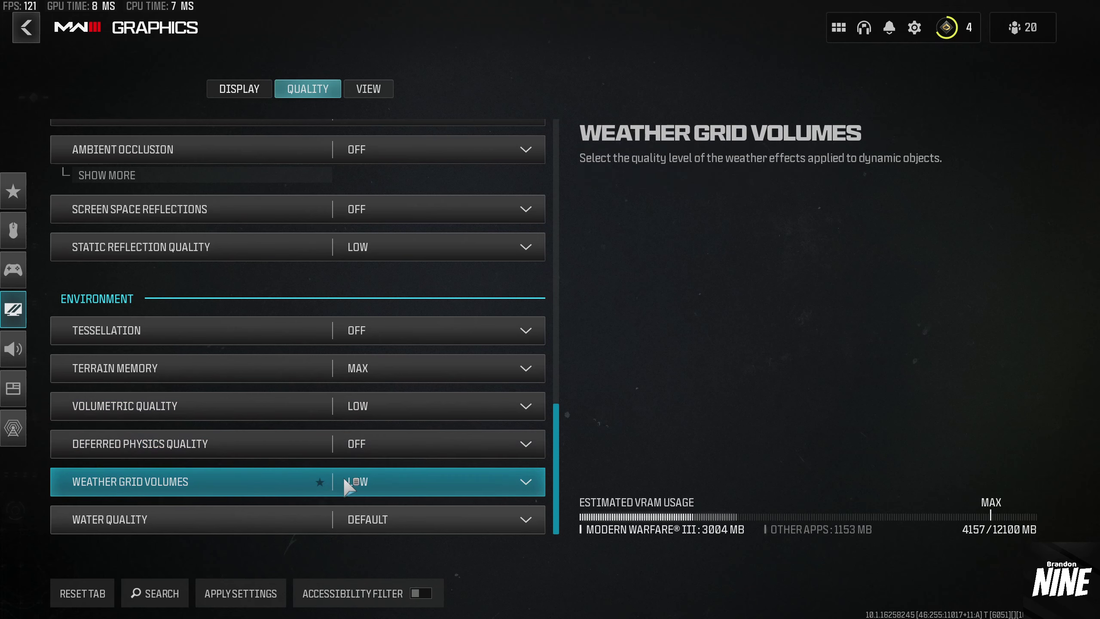
# - Turn Weather Grid Volumes off, apply the settings, and show the View tab
pyautogui.click(366, 480)
pyautogui.click(418, 435)
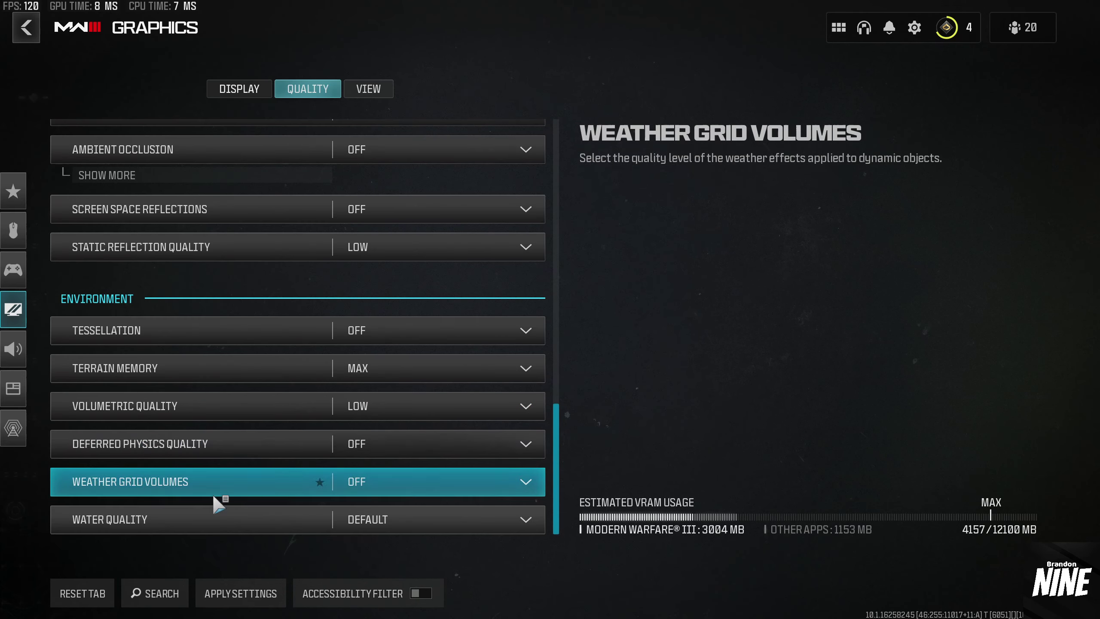
pyautogui.click(255, 594)
pyautogui.click(373, 87)
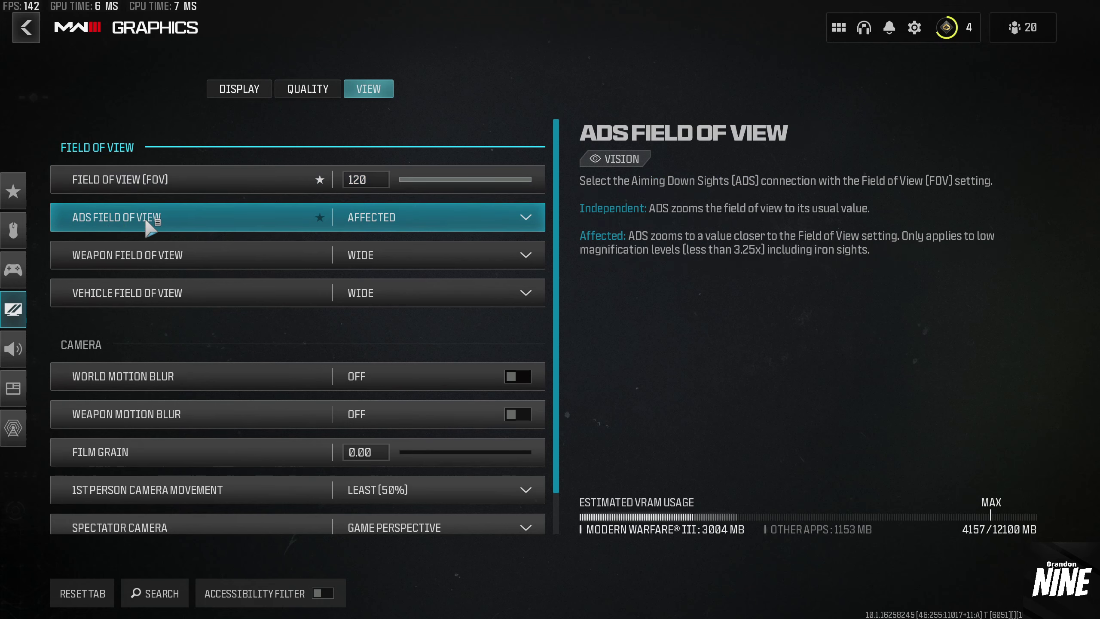
pyautogui.click(396, 218)
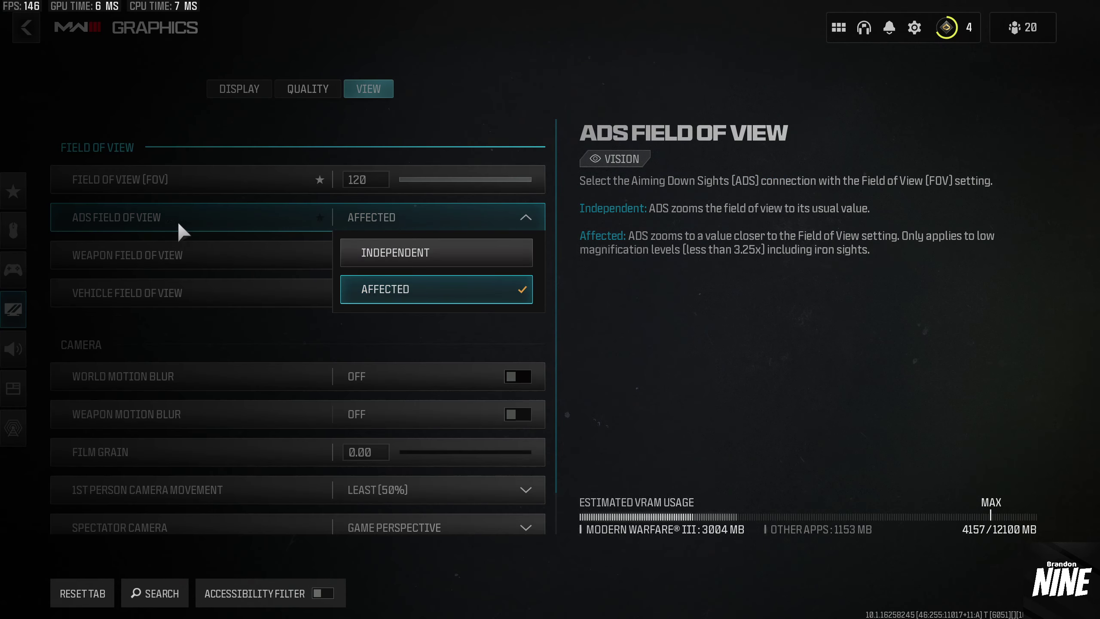
pyautogui.click(429, 295)
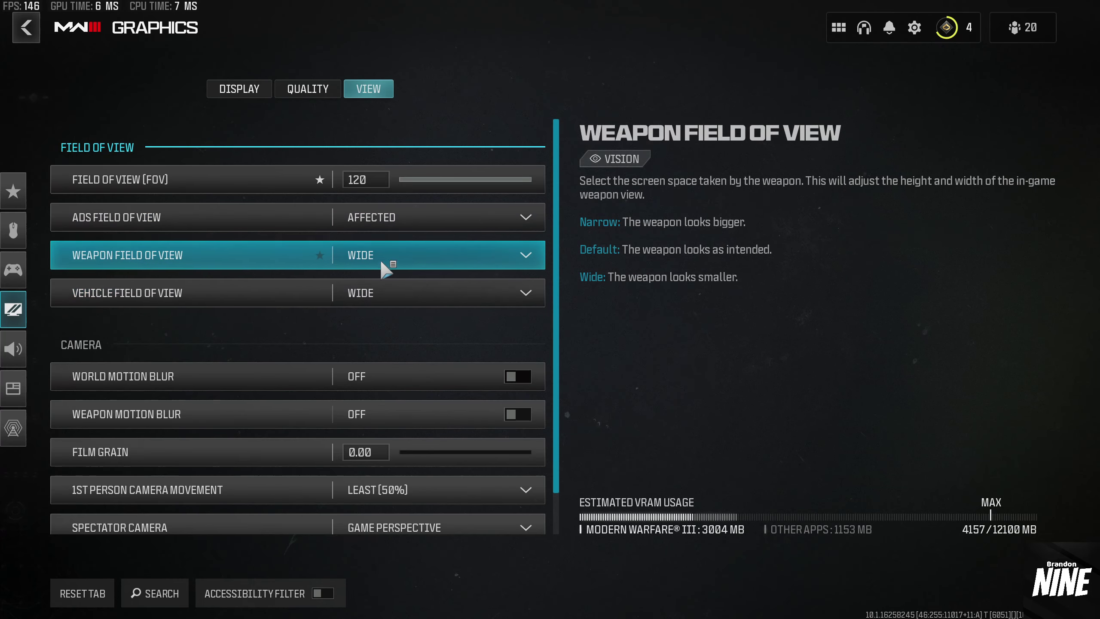
pyautogui.scroll(-1, 433, 260)
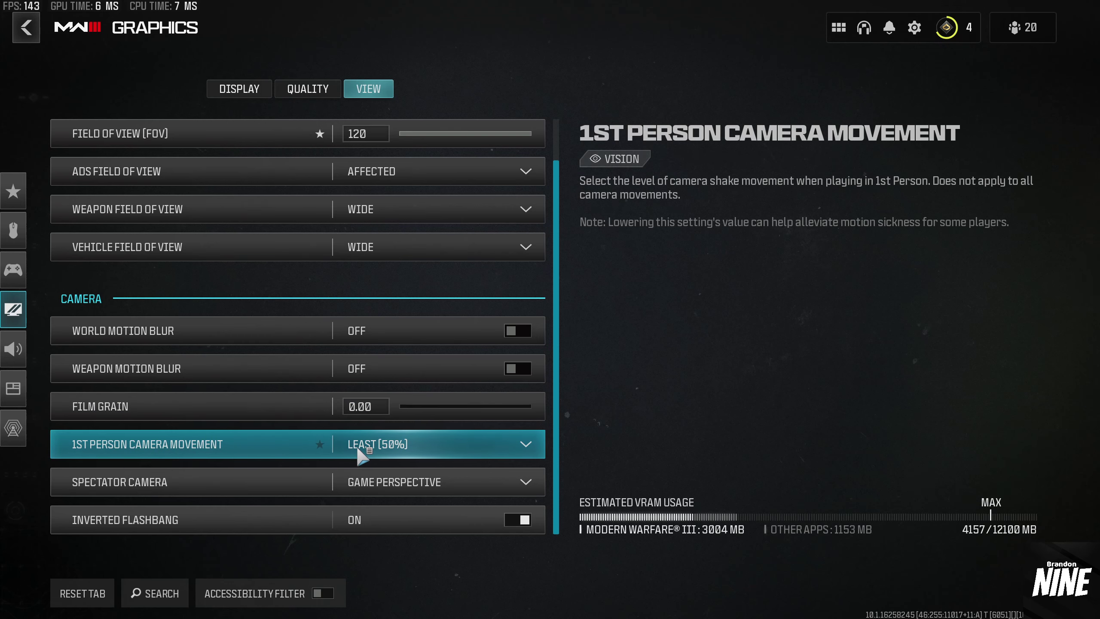
pyautogui.click(390, 445)
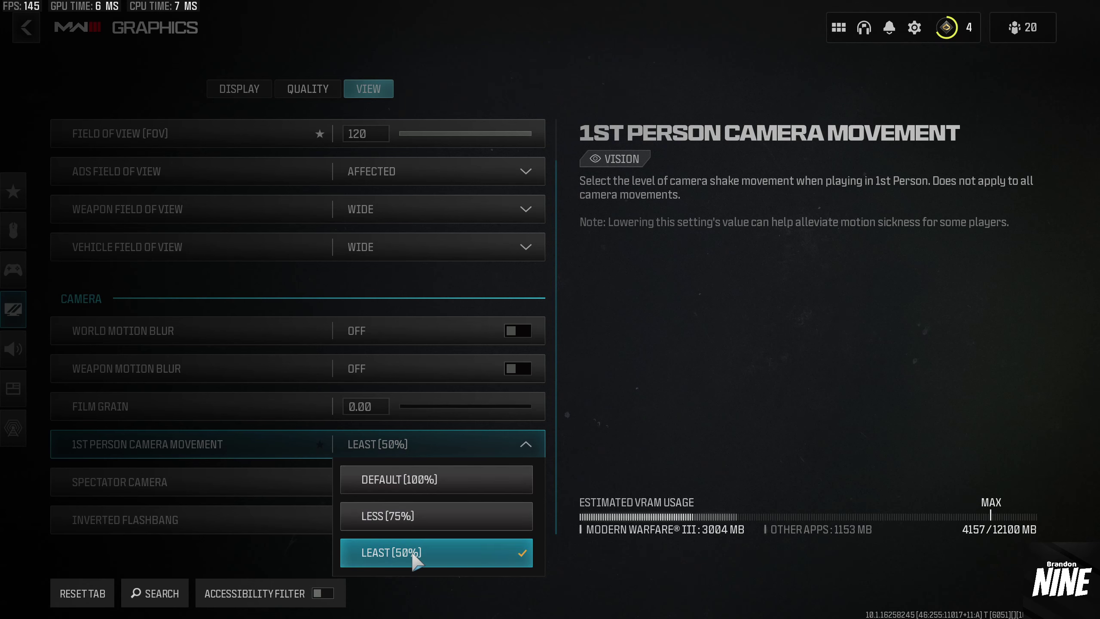
pyautogui.click(427, 557)
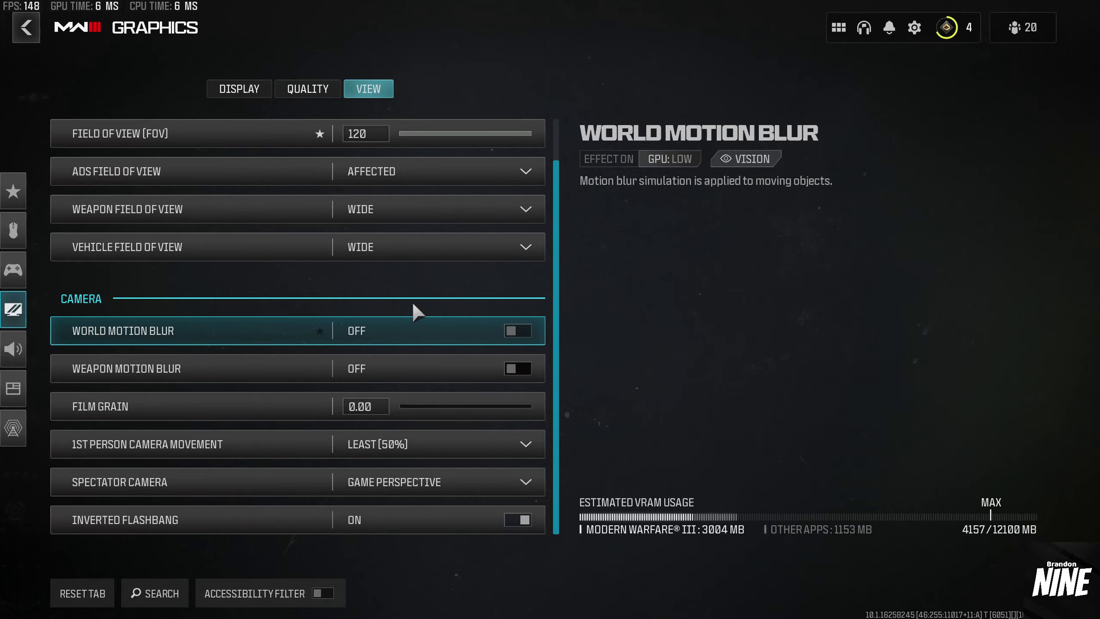
# - Back out of Settings to the lobby and exit the game to the Windows desktop
pyautogui.click(31, 35)
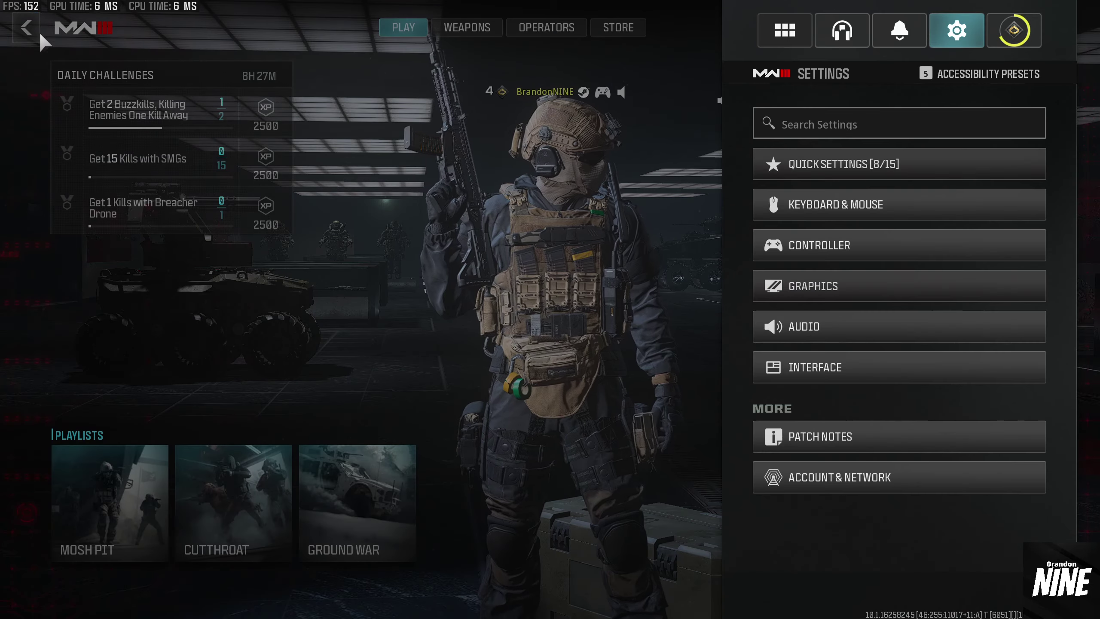
pyautogui.click(26, 29)
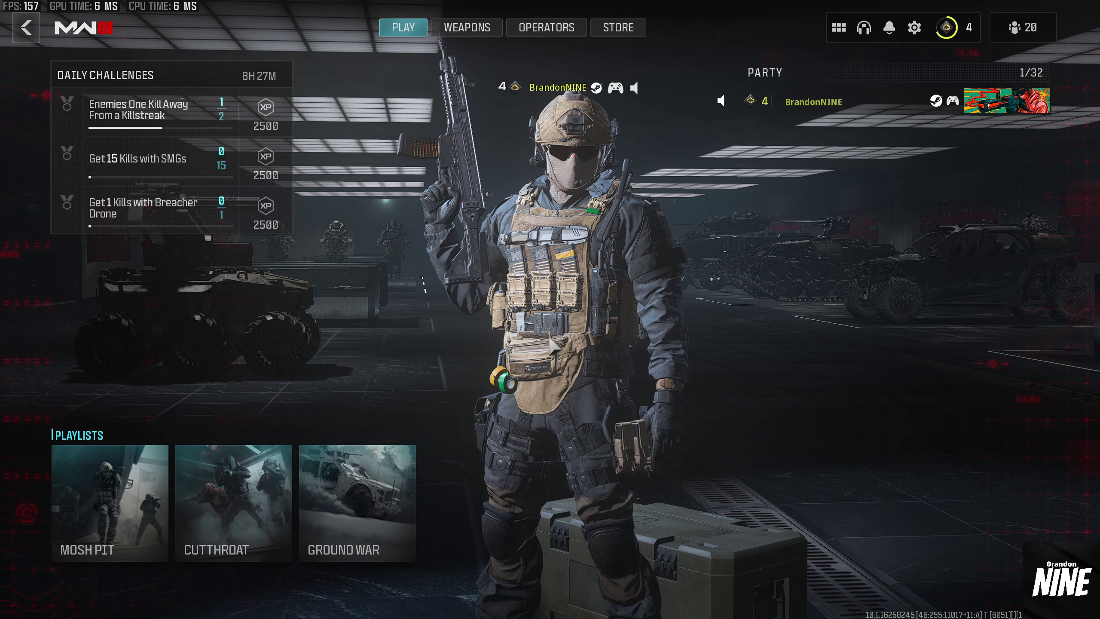
pyautogui.press('Escape')
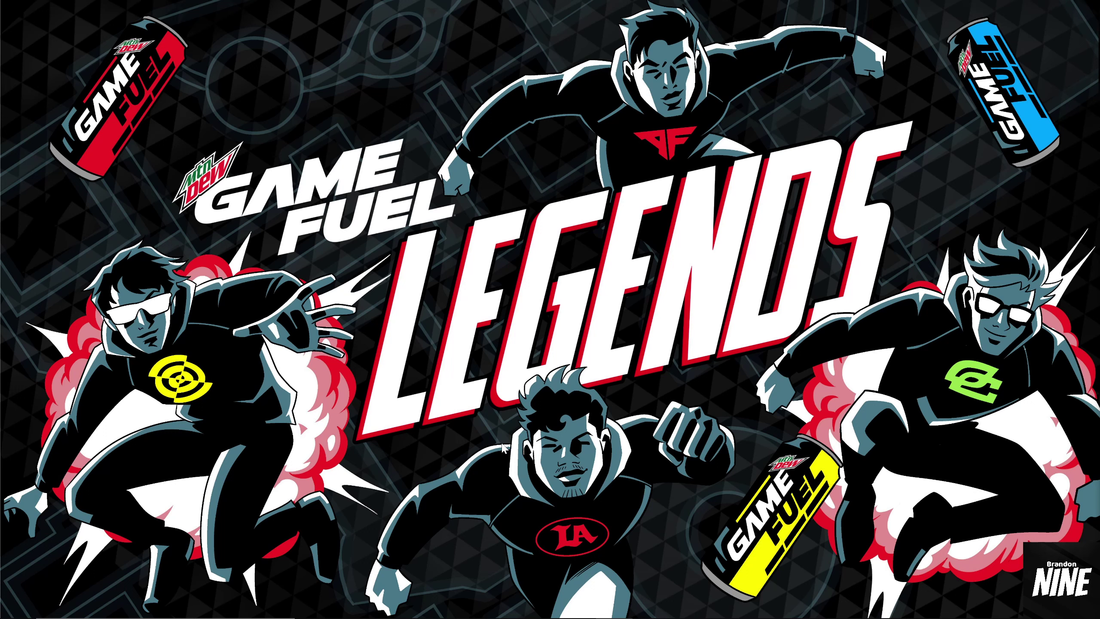
pyautogui.moveTo(476, 616)
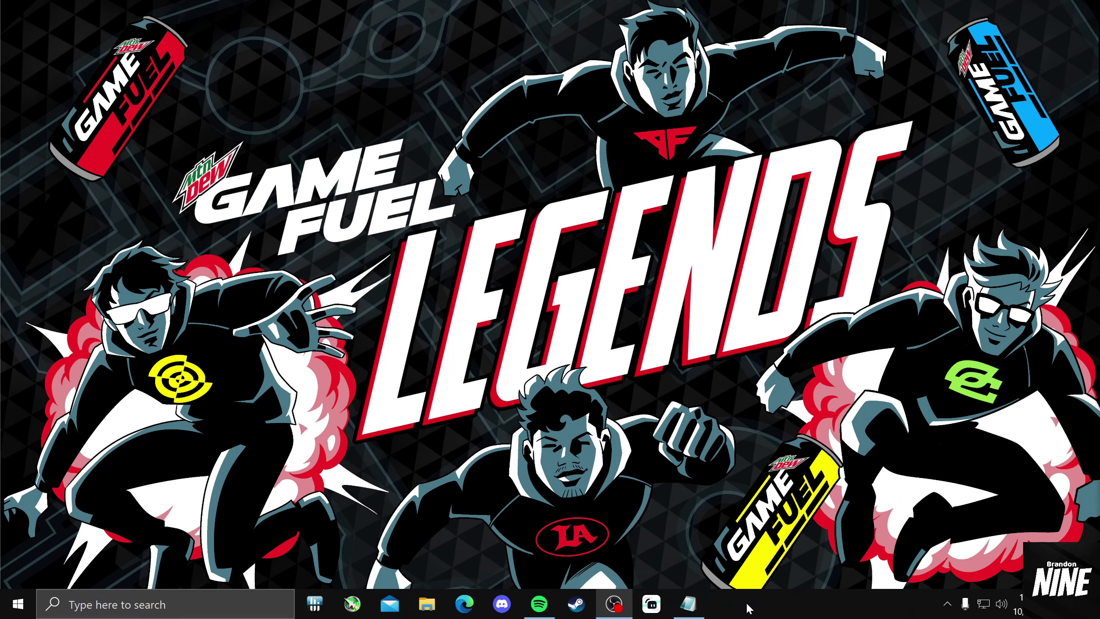
# - Browse to Documents > Call of Duty > players in File Explorer and select options.3.cod23.cst
pyautogui.click(428, 605)
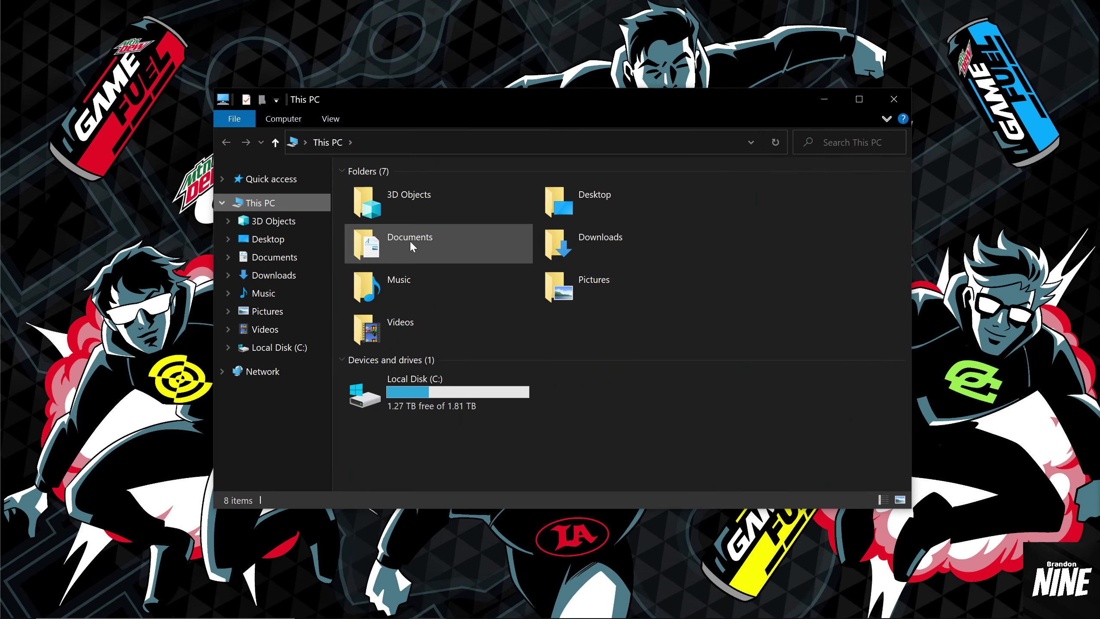
pyautogui.click(420, 247)
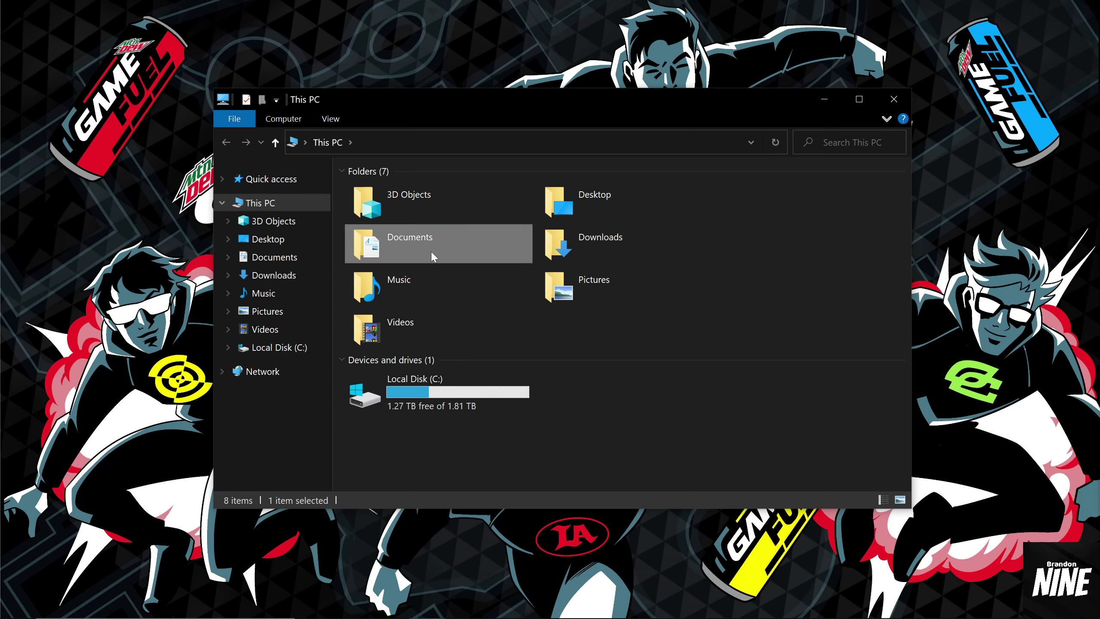
pyautogui.click(272, 259)
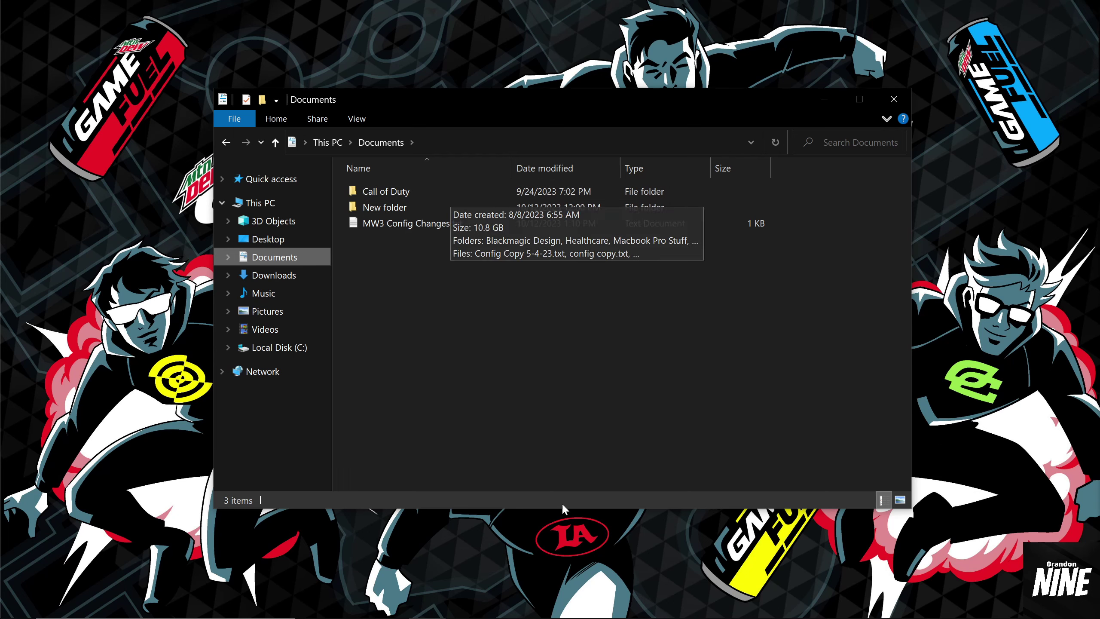
pyautogui.doubleClick(393, 193)
pyautogui.click(384, 195)
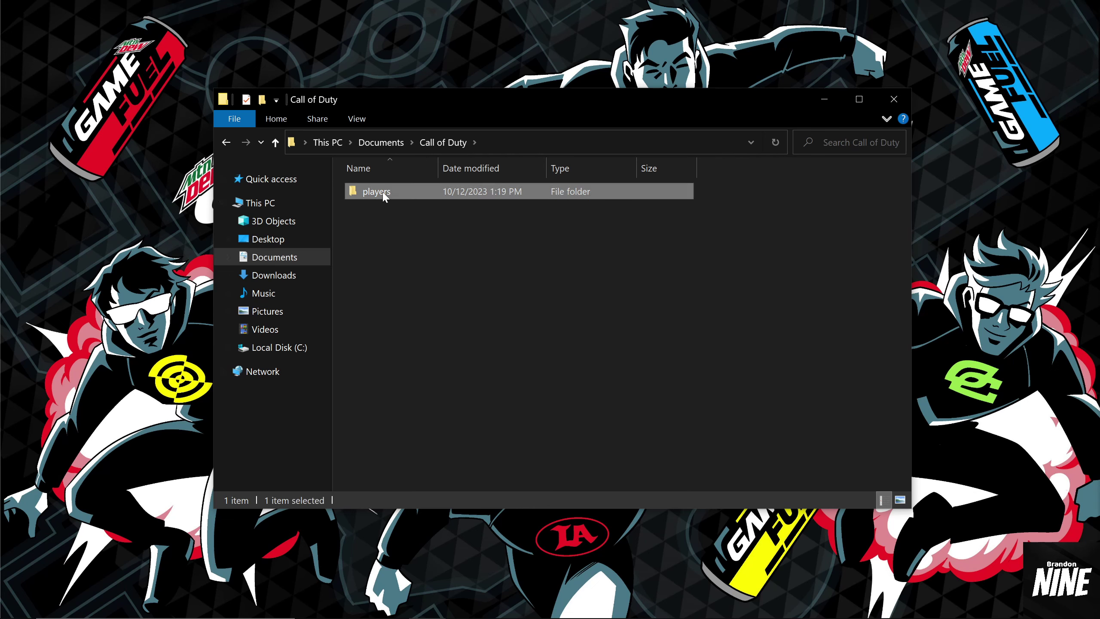
pyautogui.doubleClick(383, 195)
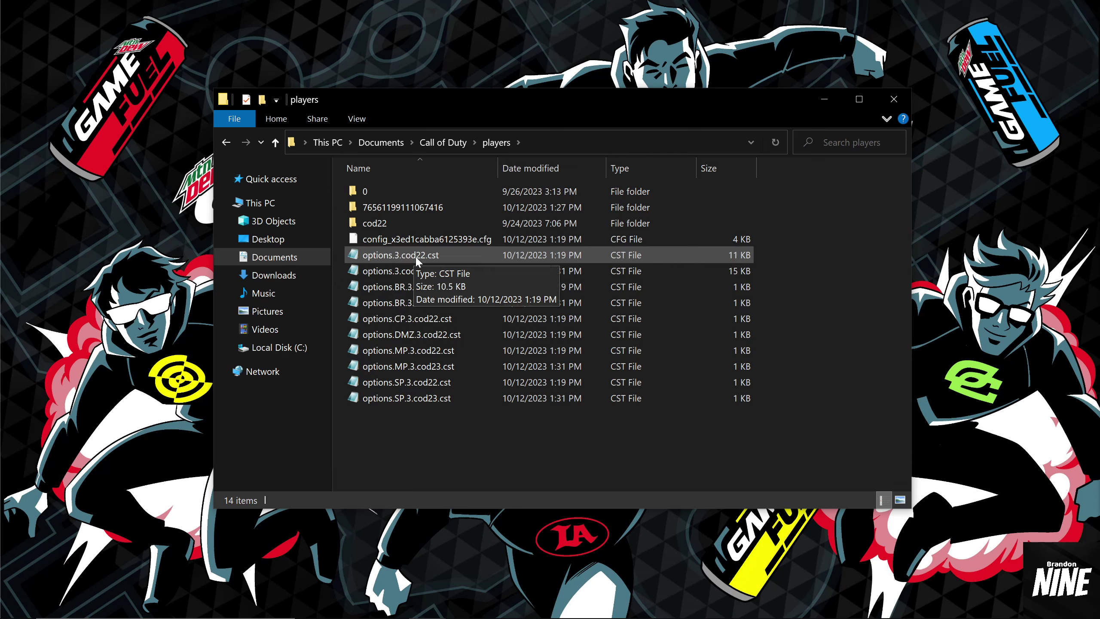
pyautogui.click(426, 256)
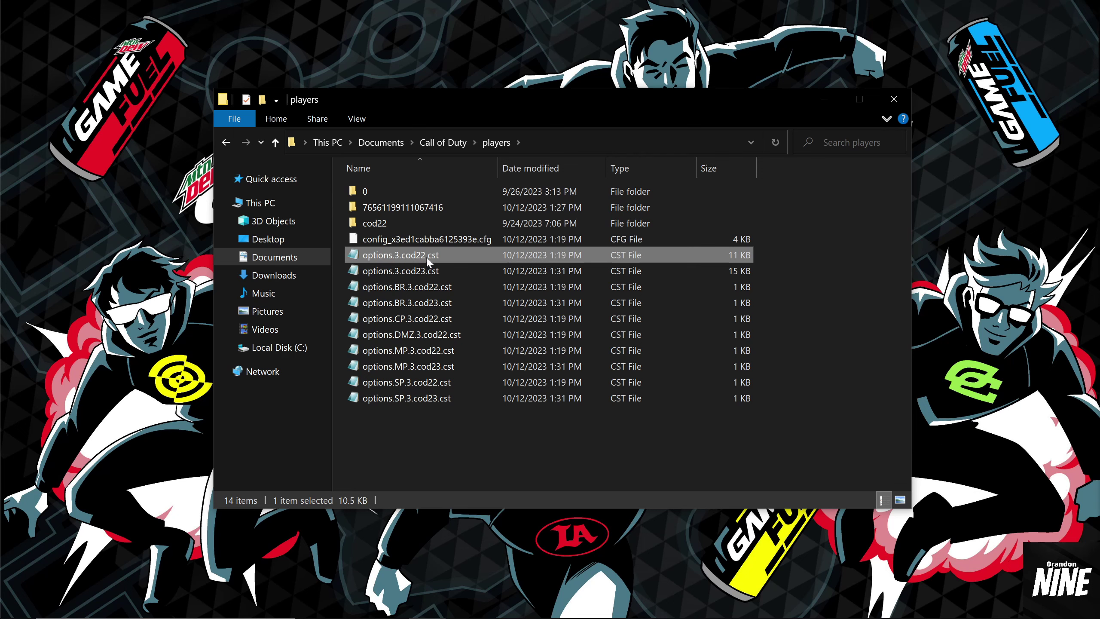
pyautogui.click(429, 272)
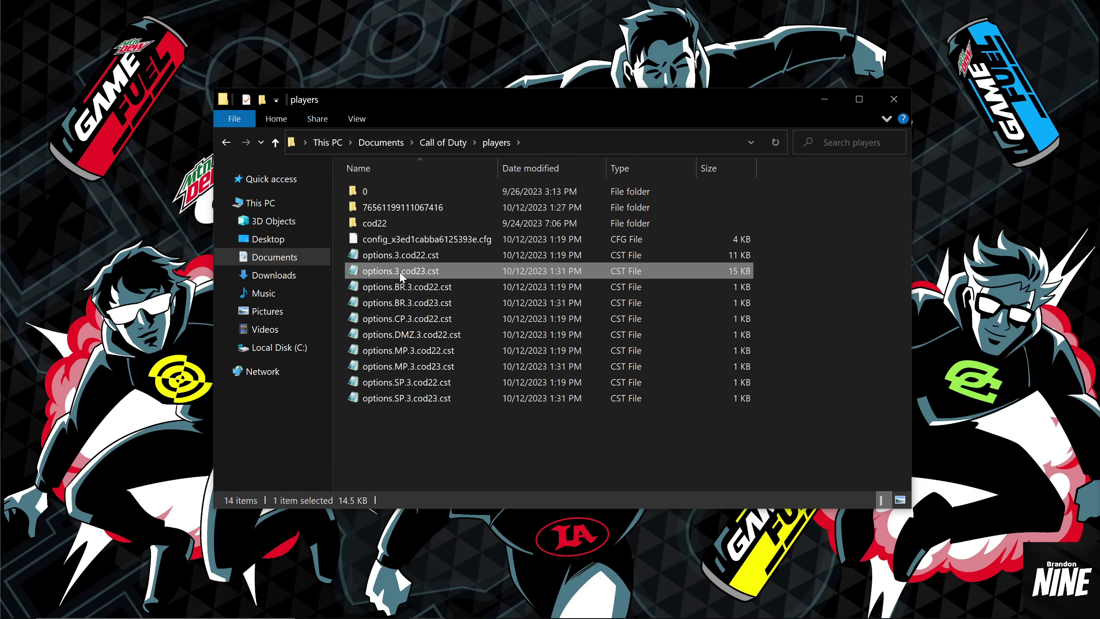
# - Open options.3.cod23.cst with Notepad, chosen from the Open with app list
pyautogui.rightClick(452, 272)
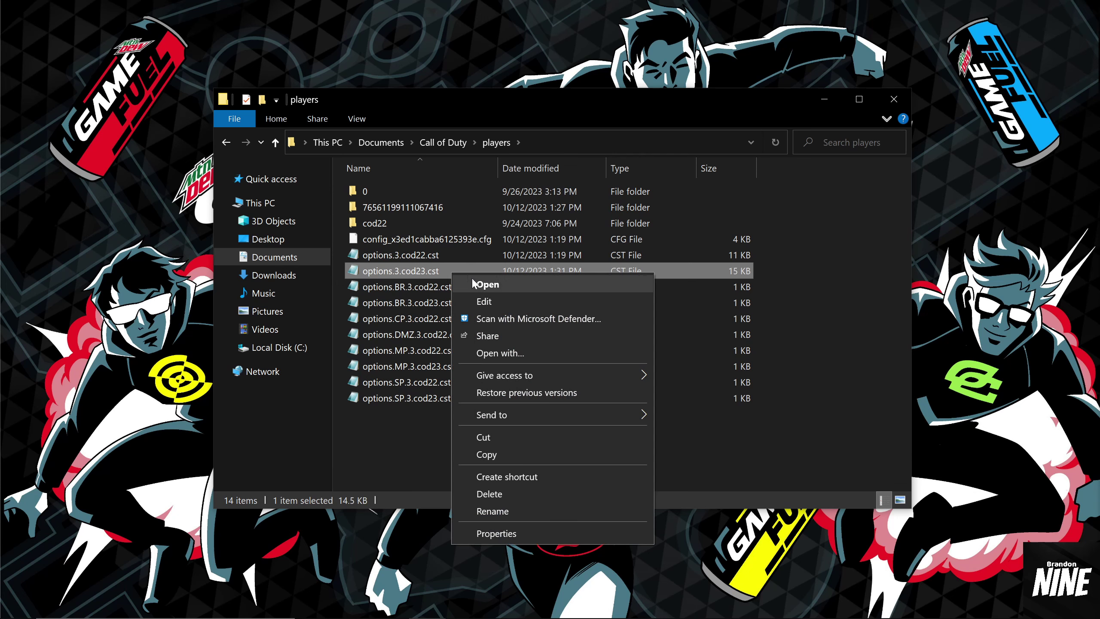
pyautogui.click(509, 354)
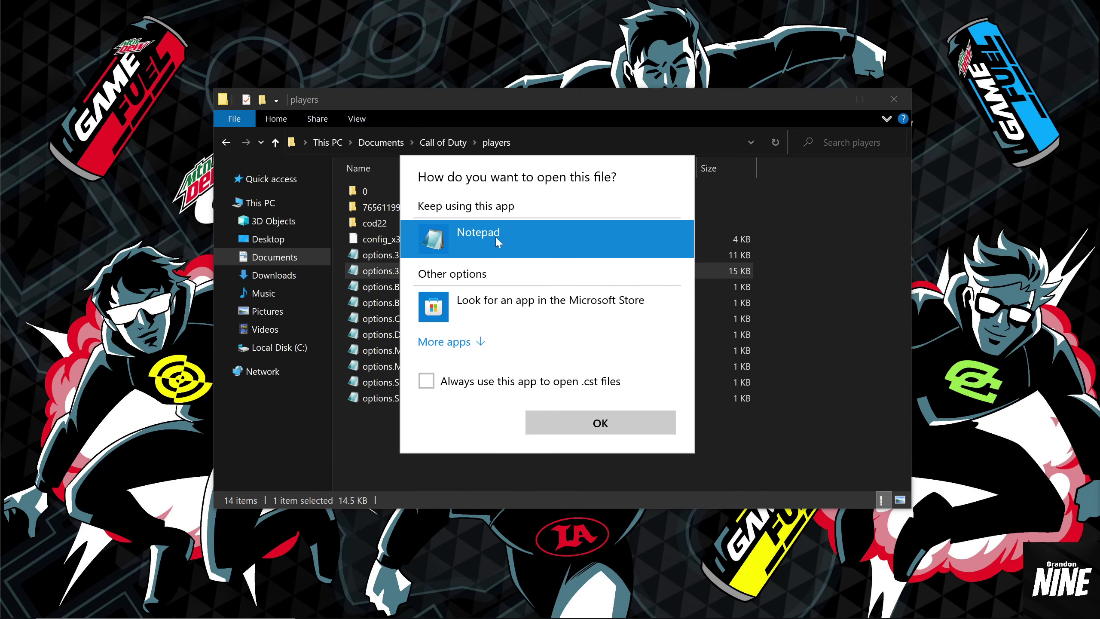
pyautogui.click(464, 347)
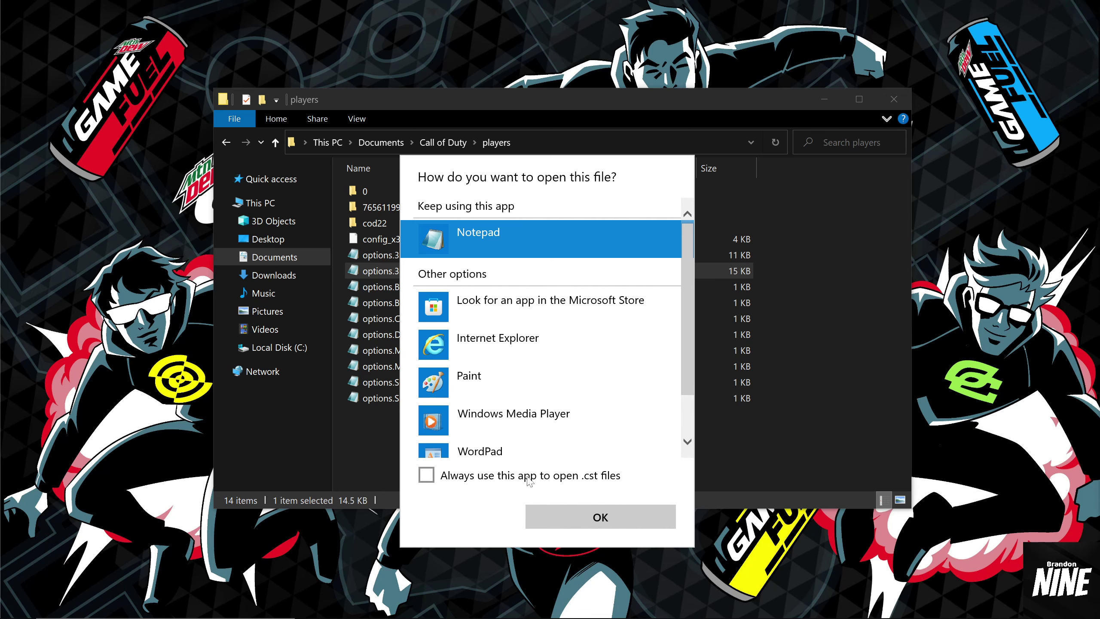
pyautogui.scroll(-1, 545, 374)
pyautogui.scroll(1, 533, 360)
pyautogui.click(618, 526)
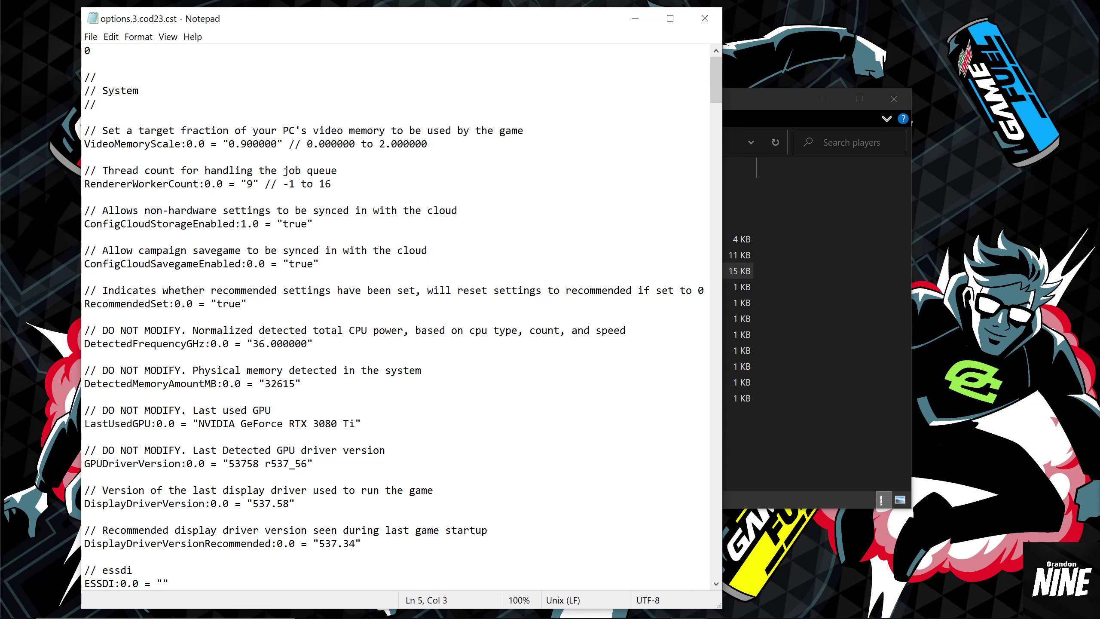
# - Select and copy the entire options.3.cod23.cst text
pyautogui.click(110, 36)
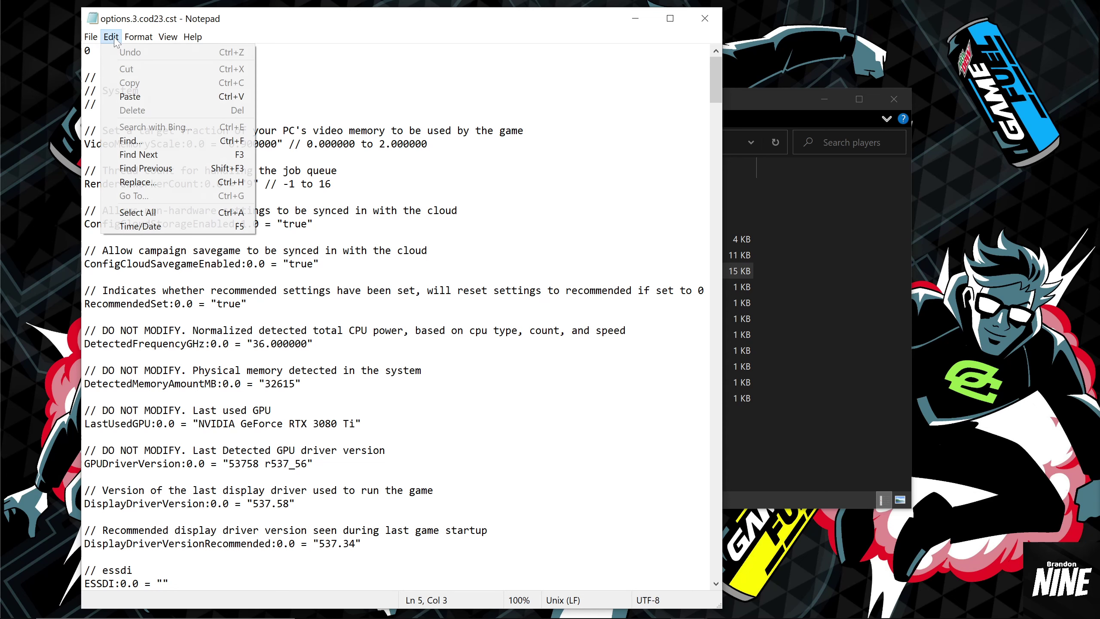
pyautogui.click(197, 213)
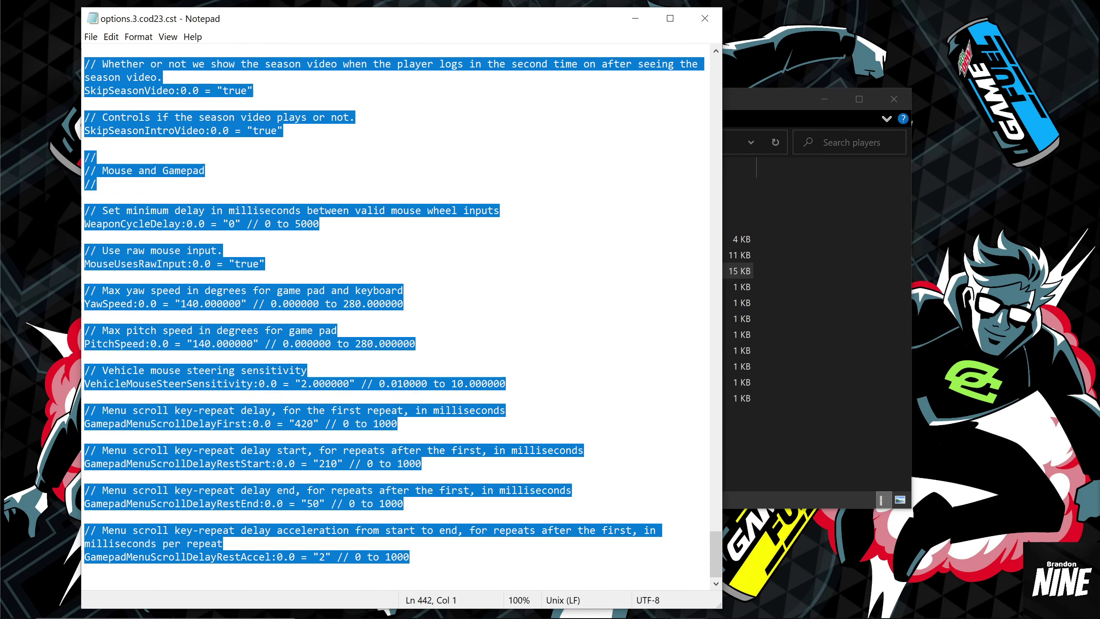
pyautogui.rightClick(290, 294)
pyautogui.click(312, 333)
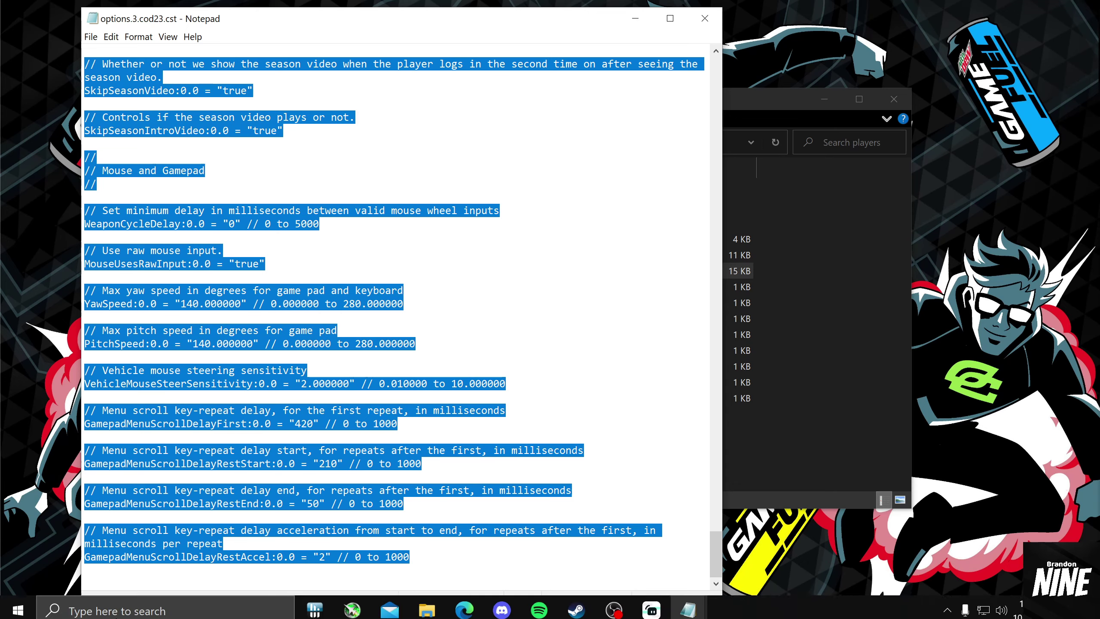
# - Paste the config text into a new Notepad document and begin Save As
pyautogui.click(164, 604)
pyautogui.click(112, 204)
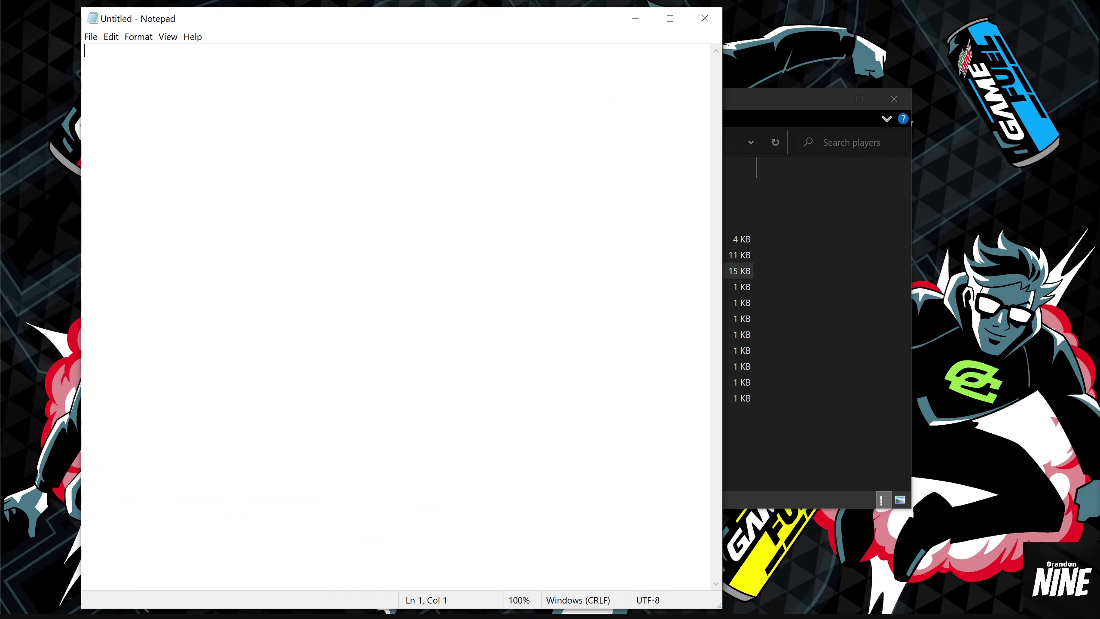
pyautogui.moveTo(253, 20); pyautogui.dragTo(428, 112)
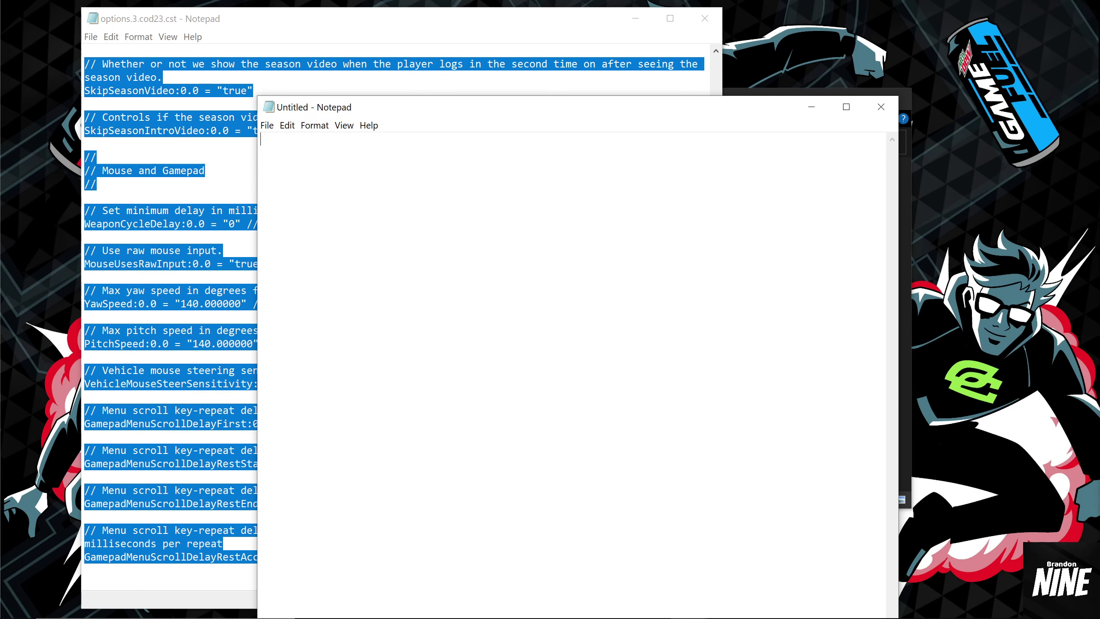
pyautogui.rightClick(299, 153)
pyautogui.click(320, 208)
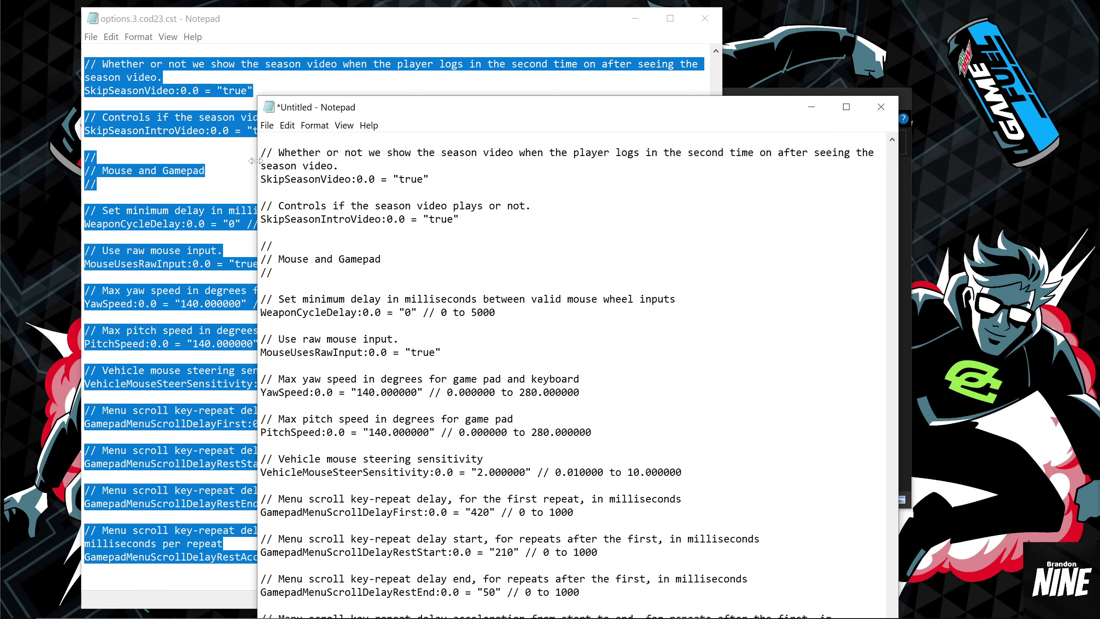
pyautogui.click(267, 125)
pyautogui.click(295, 195)
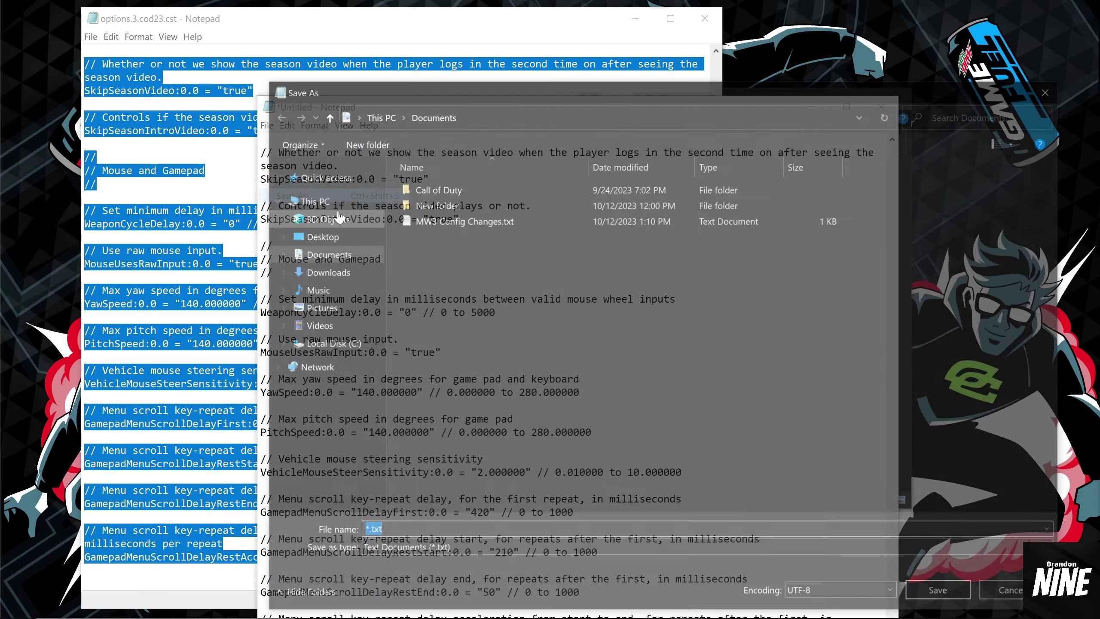
# - Save the backup as 'copy of config.txt' in Documents, then close that window
pyautogui.click(361, 532)
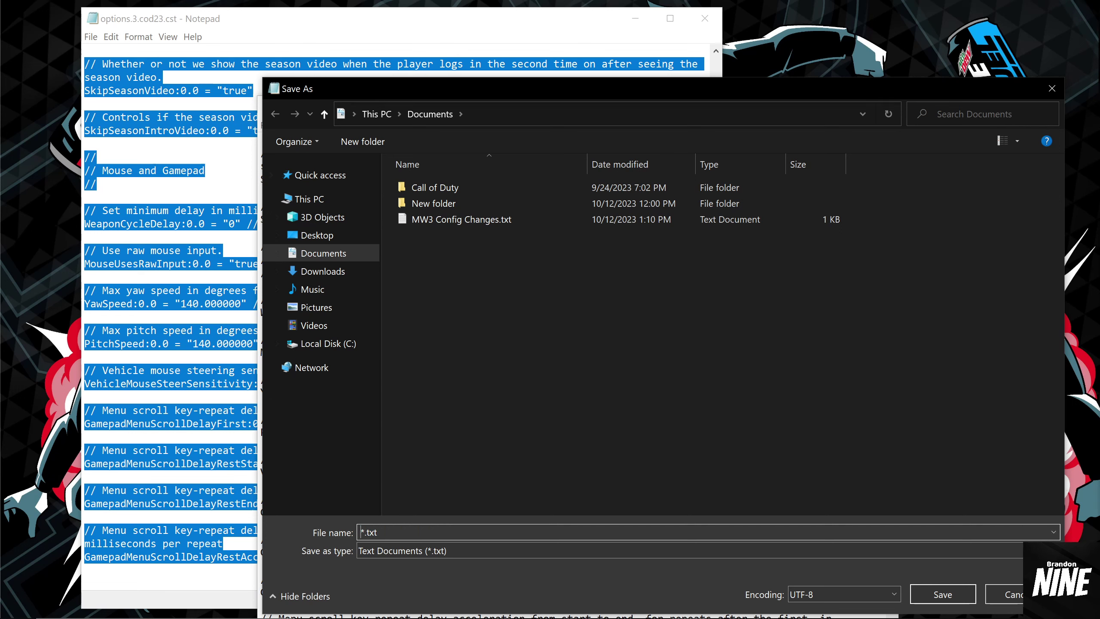
pyautogui.press('Delete')
pyautogui.write('copy of')
pyautogui.press('BackSpace')
pyautogui.press('BackSpace')
pyautogui.press('BackSpace')
pyautogui.write('of config')
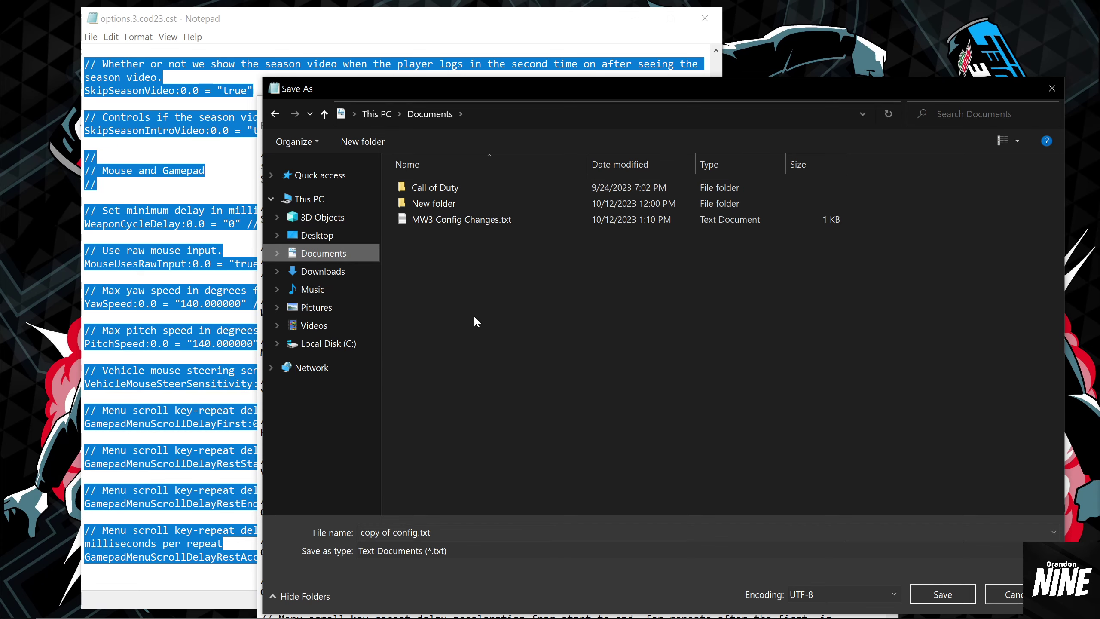
pyautogui.click(943, 597)
pyautogui.click(881, 107)
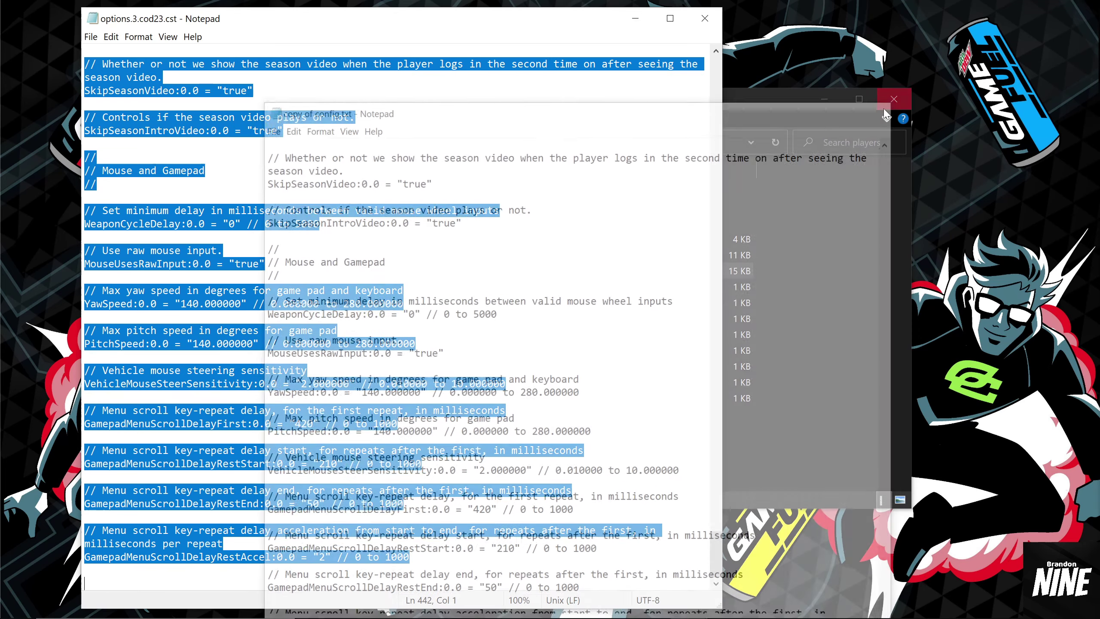
pyautogui.click(283, 130)
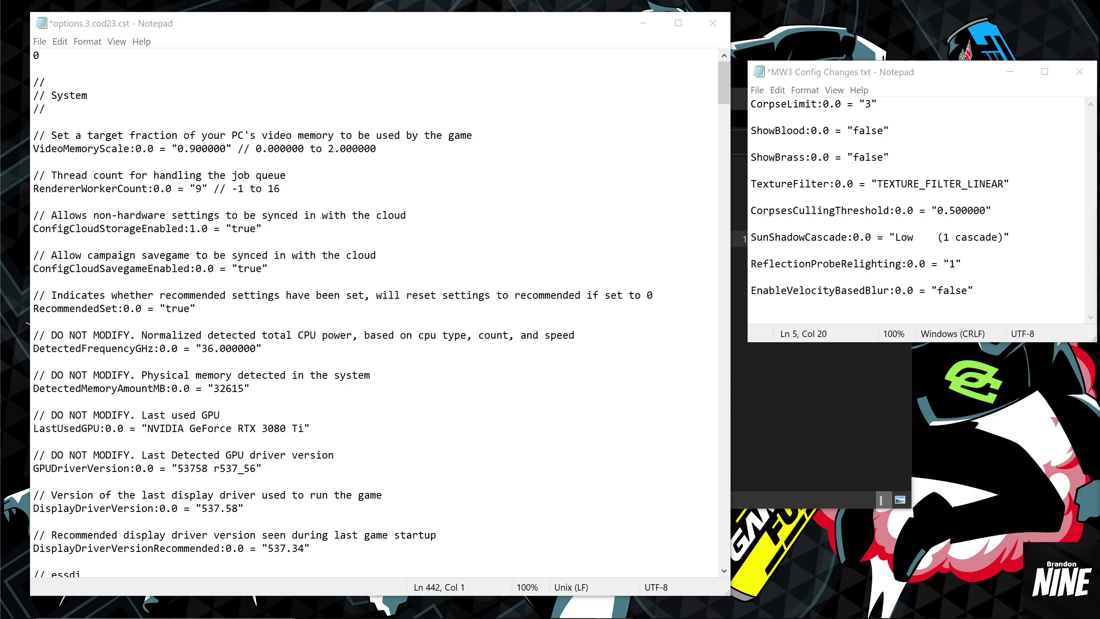
# - Highlight the RendererWorkerCount line to locate its value 9
pyautogui.moveTo(34, 188); pyautogui.dragTo(280, 188)
pyautogui.click(213, 189)
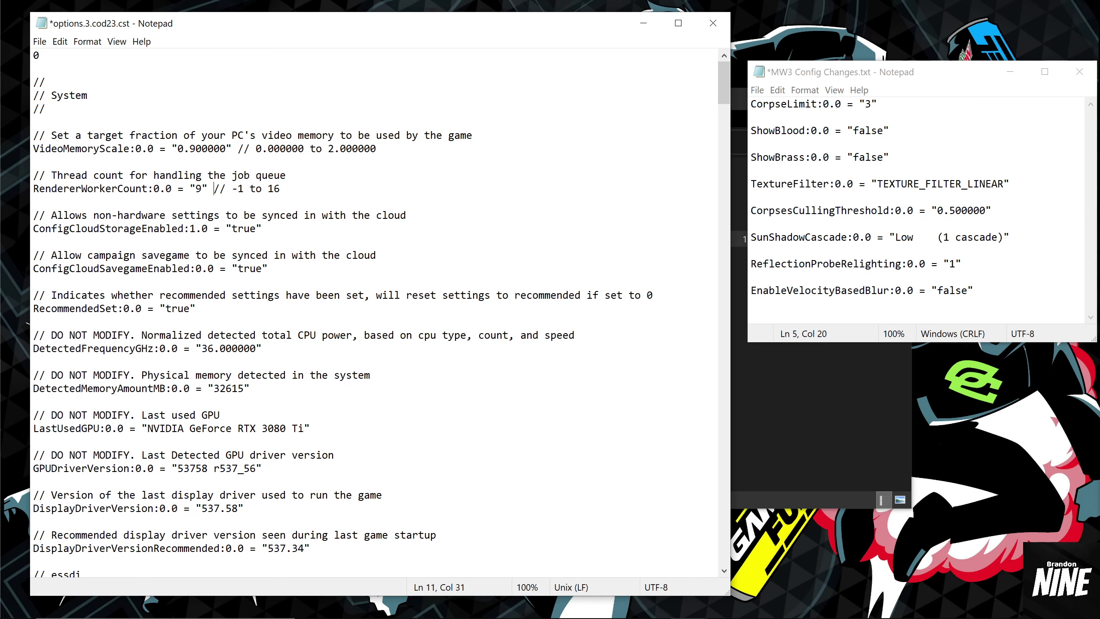
pyautogui.moveTo(33, 188); pyautogui.dragTo(281, 189)
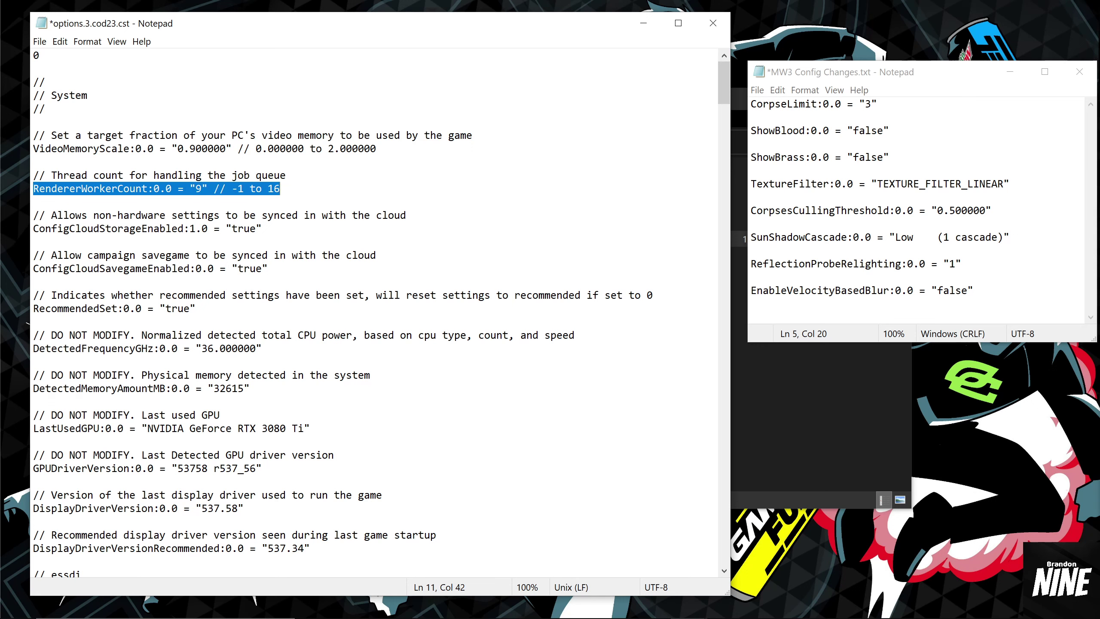
pyautogui.press('Right')
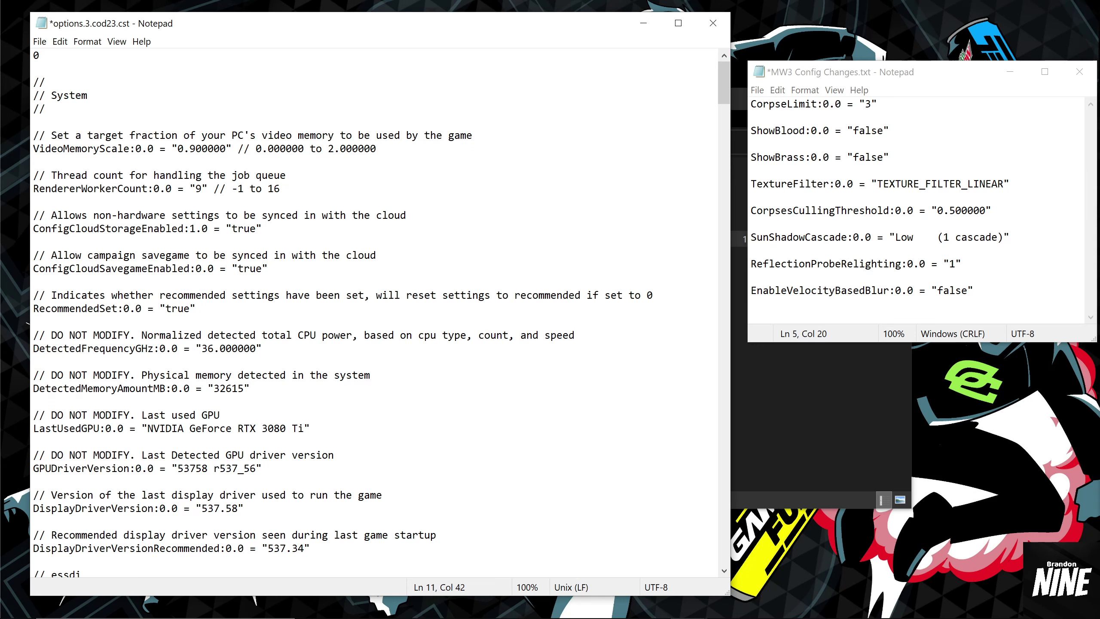
pyautogui.doubleClick(199, 189)
pyautogui.click(196, 189)
pyautogui.moveTo(33, 189); pyautogui.dragTo(279, 188)
pyautogui.click(225, 189)
# - Replace RendererWorkerCount's 9 with 7
pyautogui.doubleClick(198, 188)
pyautogui.press('Right')
pyautogui.hotkey('shift', 'Left')
pyautogui.press('Right')
pyautogui.hotkey('shift', 'Left')
pyautogui.write('7')
pyautogui.press('End')
pyautogui.moveTo(750, 104); pyautogui.dragTo(877, 104)
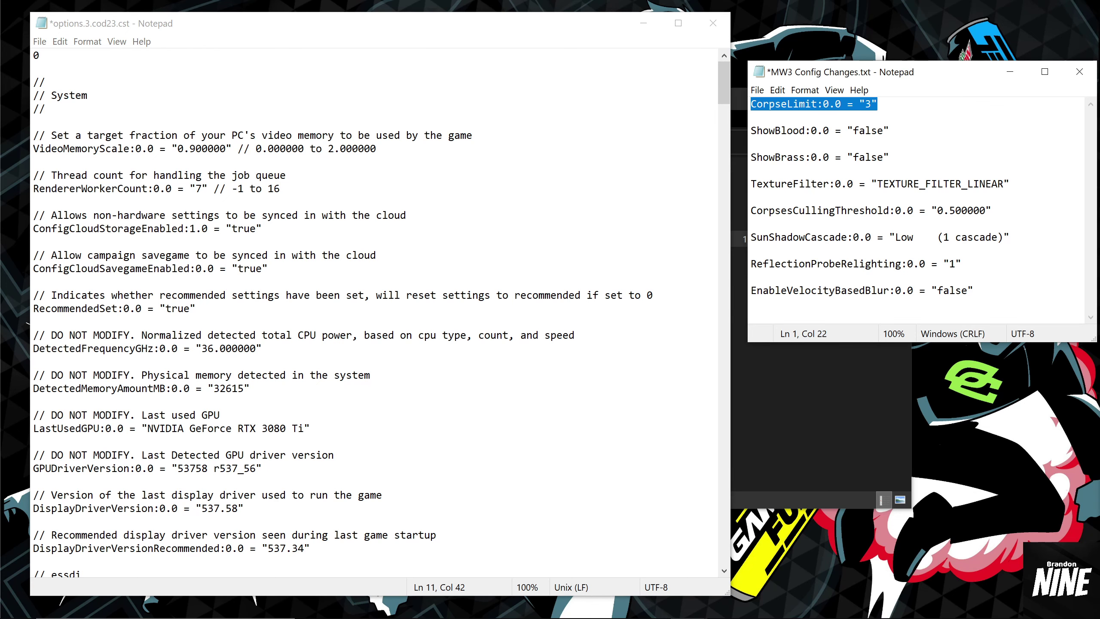
# - In the Gameplay section, change CorpseLimit from 28 to 3
pyautogui.scroll(-17, 374, 314)
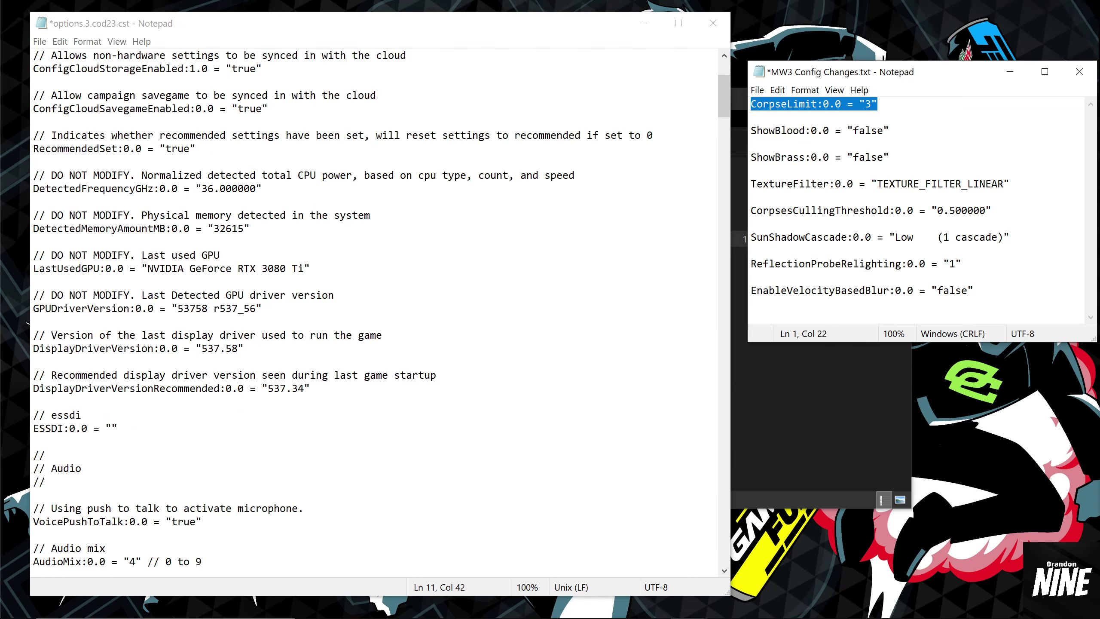
pyautogui.scroll(-20, 375, 313)
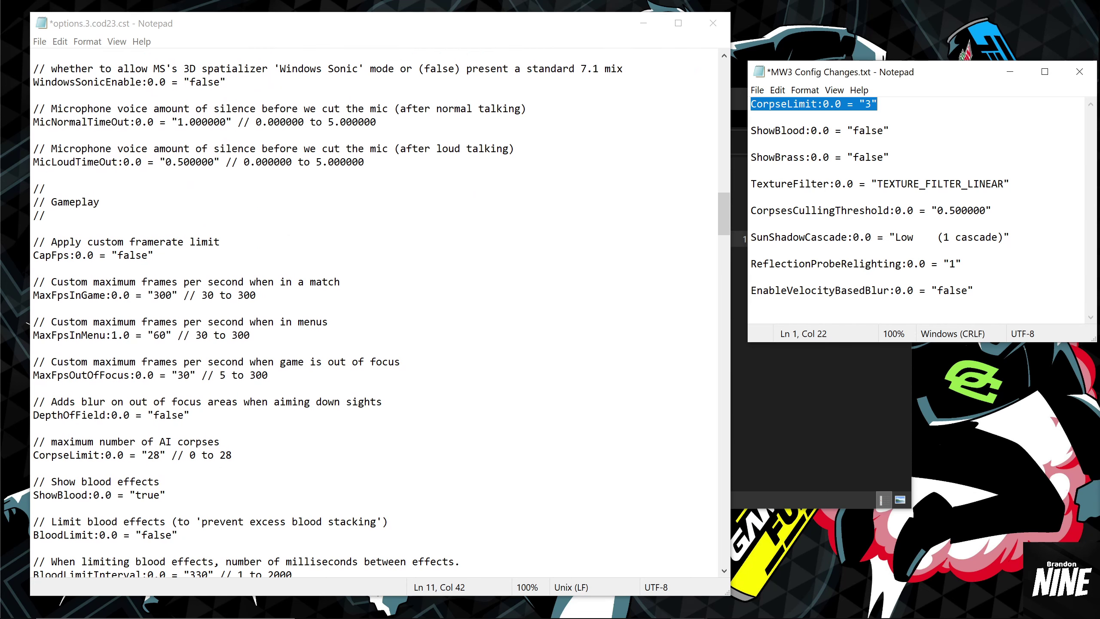
pyautogui.moveTo(100, 202)
pyautogui.mouseDown()
pyautogui.moveTo(45, 215)
pyautogui.moveTo(100, 202)
pyautogui.moveTo(50, 202)
pyautogui.moveTo(100, 202)
pyautogui.mouseUp()
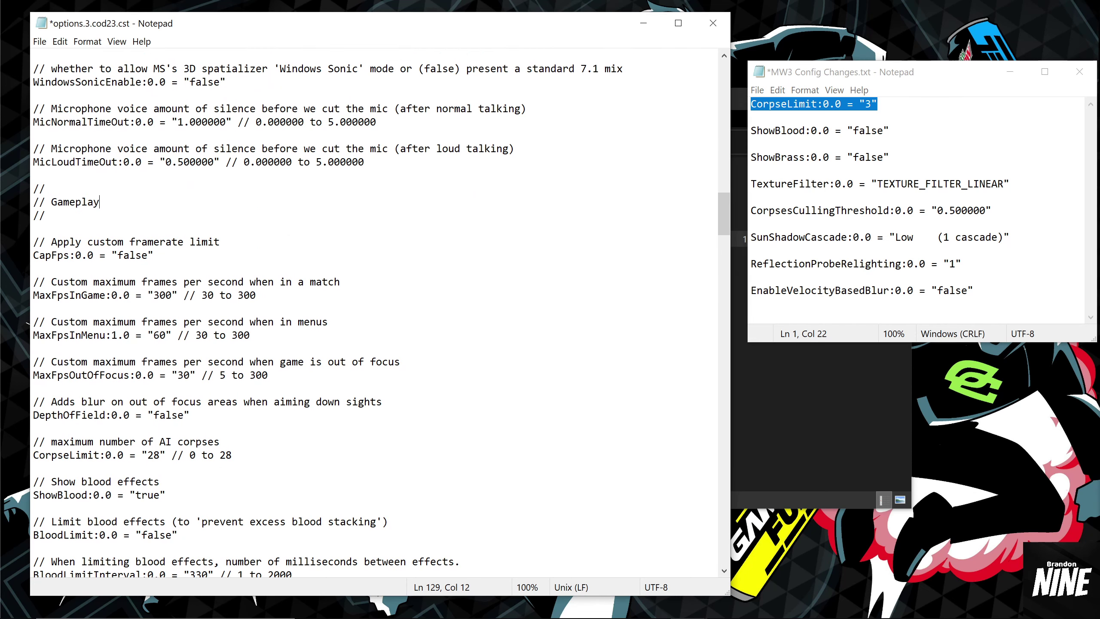
pyautogui.scroll(-1, 374, 314)
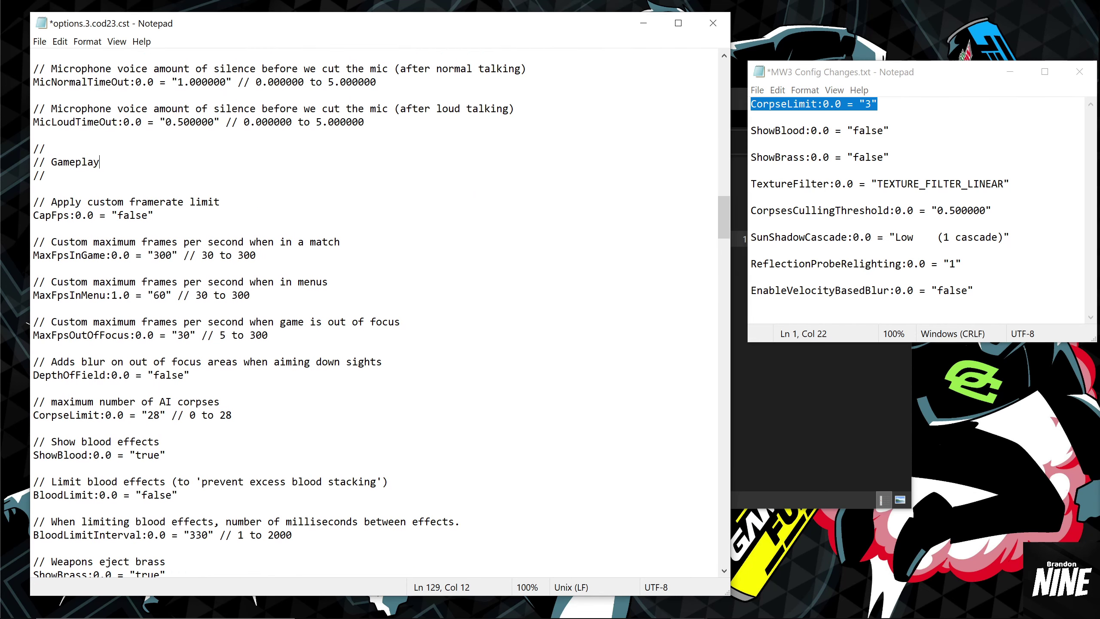
pyautogui.scroll(-1, 375, 313)
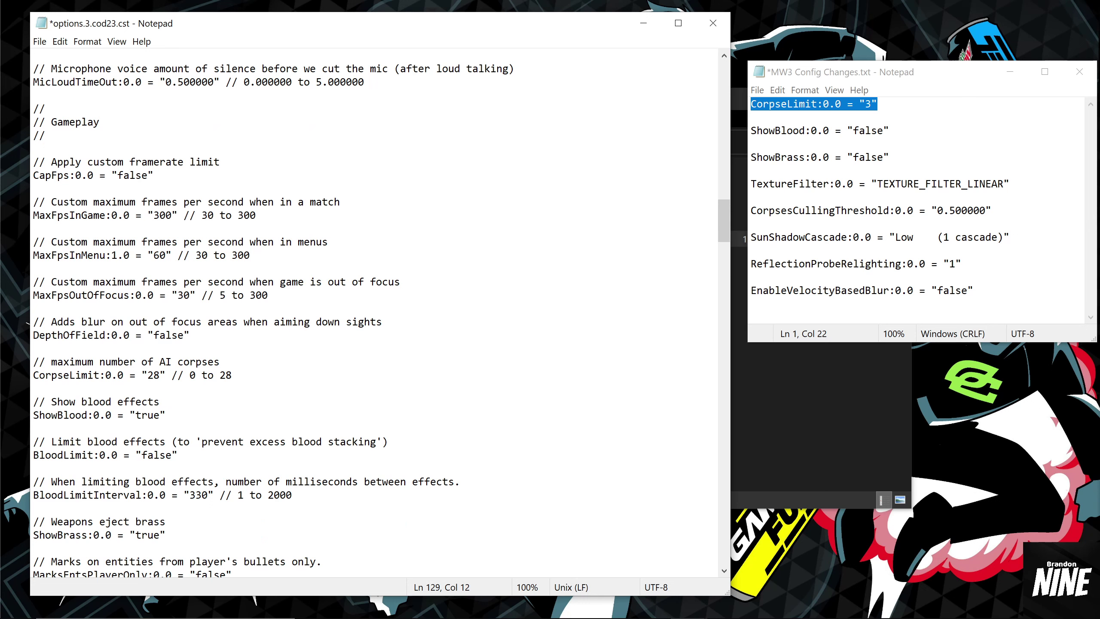
pyautogui.click(160, 375)
pyautogui.press('BackSpace')
pyautogui.press('BackSpace')
pyautogui.write('3')
pyautogui.press('End')
pyautogui.hotkey('shift', 'Left')
pyautogui.hotkey('shift', 'Left')
pyautogui.press('Down')
# - Change ShowBlood from true to false
pyautogui.moveTo(763, 131); pyautogui.dragTo(883, 131)
pyautogui.click(57, 415)
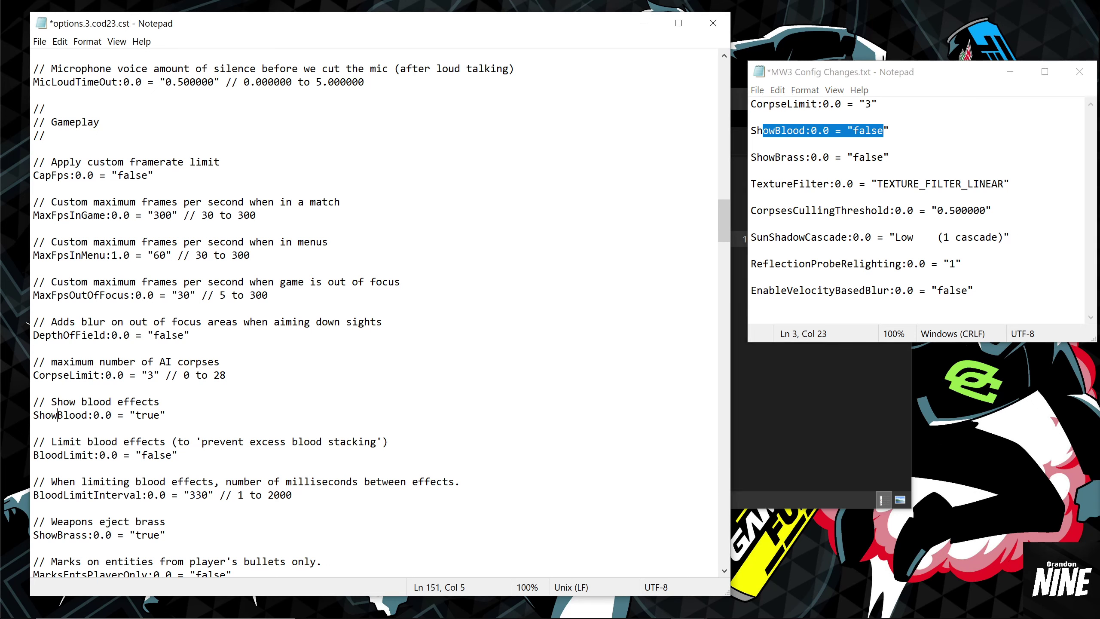
pyautogui.moveTo(33, 414); pyautogui.dragTo(166, 414)
pyautogui.click(160, 415)
pyautogui.press('BackSpace')
pyautogui.press('BackSpace')
pyautogui.press('BackSpace')
pyautogui.press('BackSpace')
pyautogui.write('false')
# - Change ShowBrass from true to false
pyautogui.moveTo(751, 156); pyautogui.dragTo(889, 156)
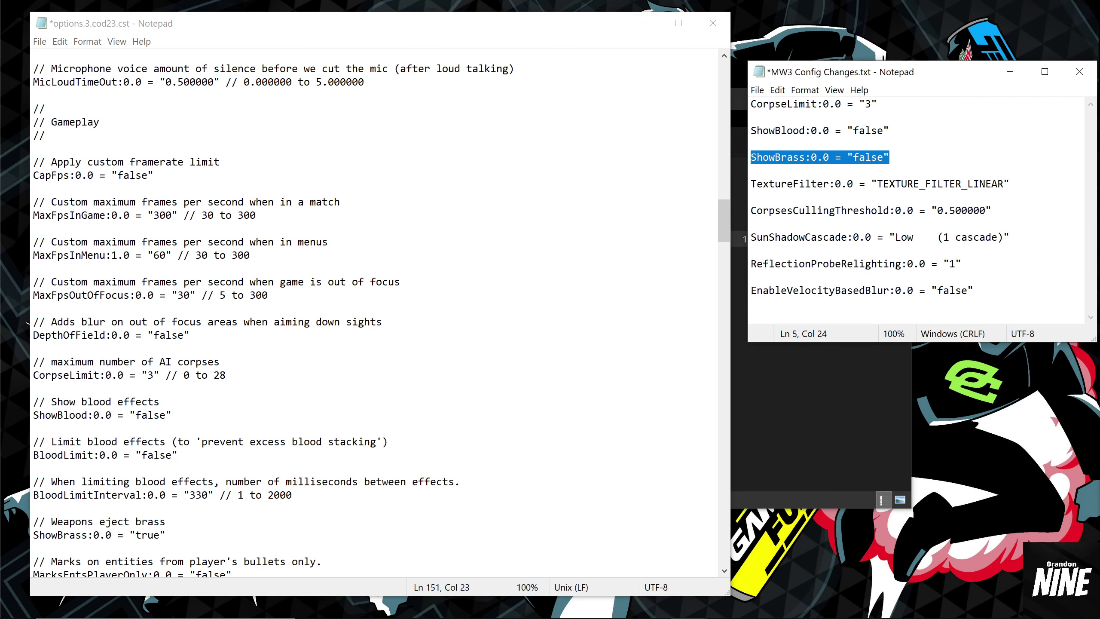
pyautogui.scroll(-5, 373, 312)
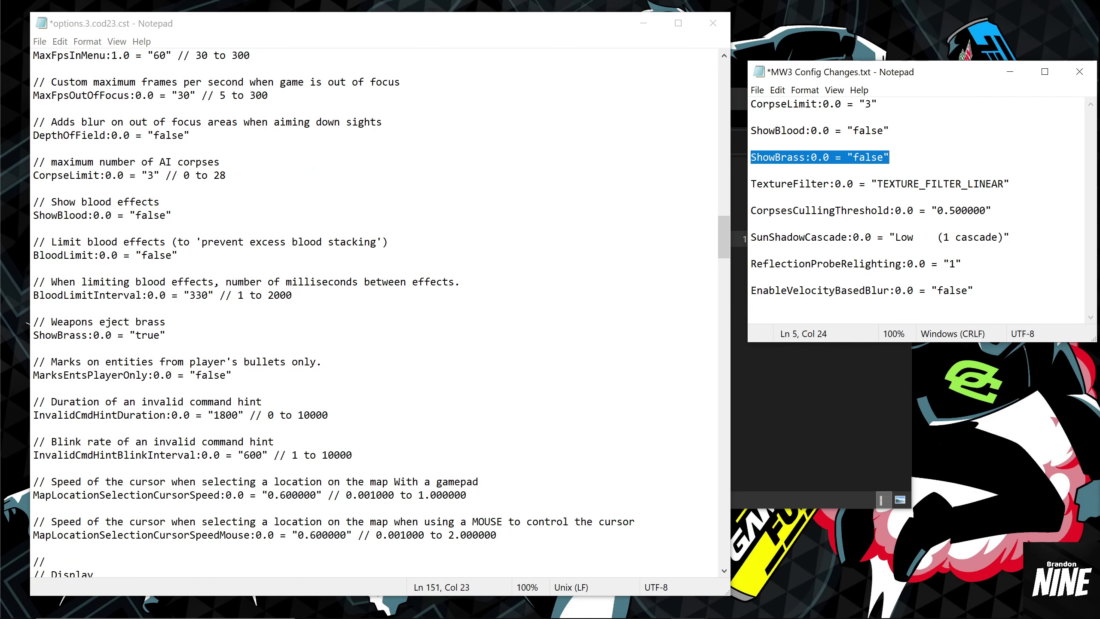
pyautogui.moveTo(34, 335); pyautogui.dragTo(167, 334)
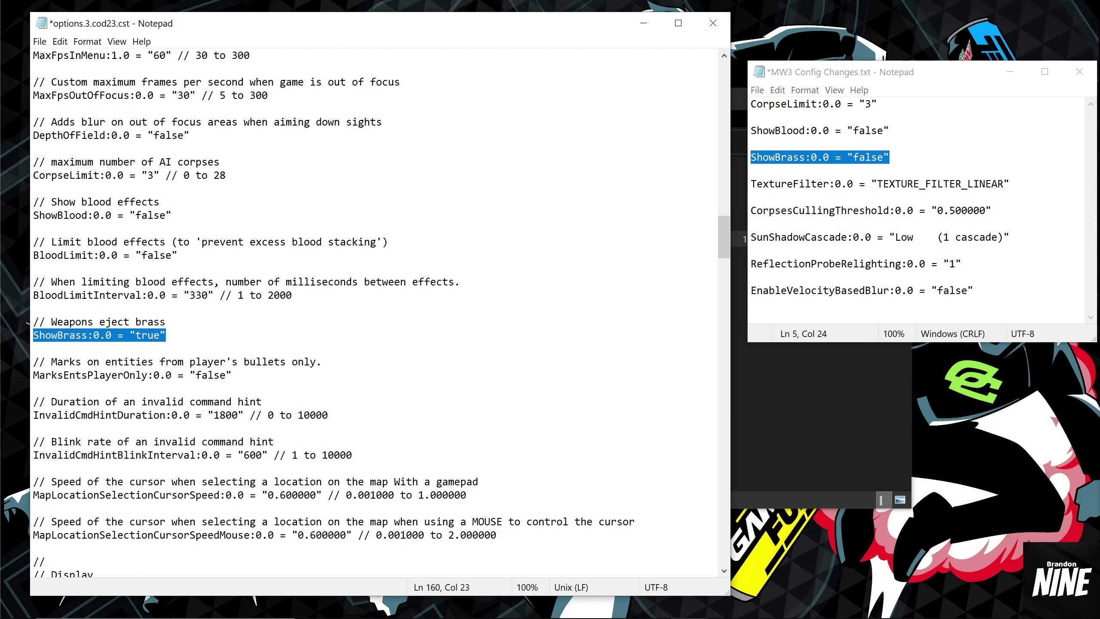
pyautogui.click(142, 335)
pyautogui.doubleClick(147, 335)
pyautogui.write('false')
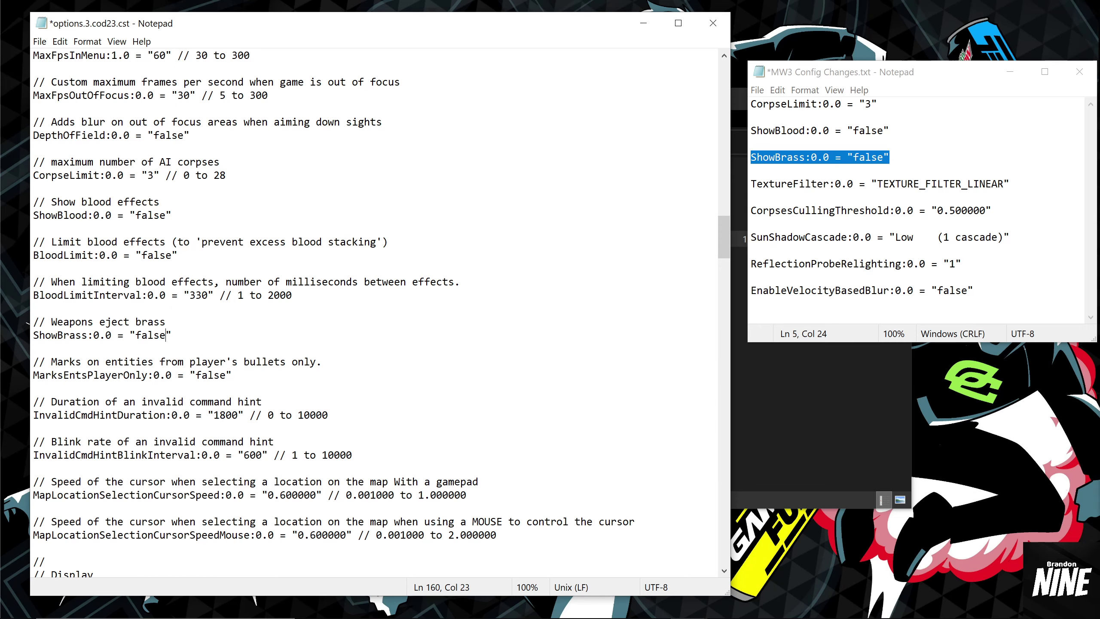
pyautogui.moveTo(751, 184); pyautogui.dragTo(853, 184)
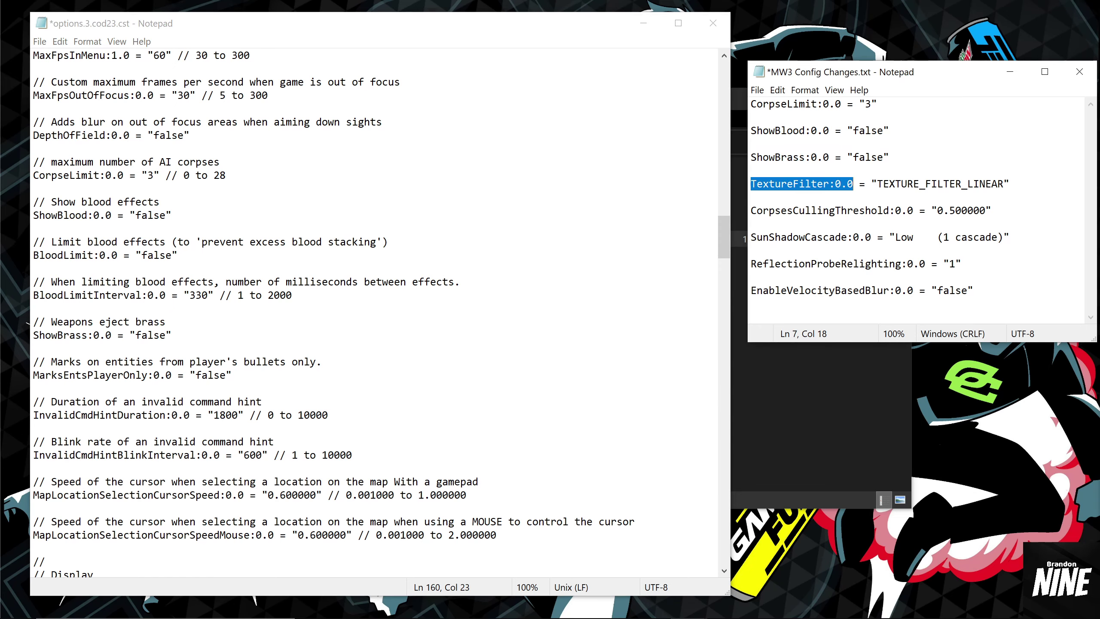
# - Replace TextureFilter's TEXTURE_FILTER_ANISO2X with TEXTURE_FILTER_LINEAR copied from the allowed-values comment
pyautogui.scroll(-1, 381, 312)
pyautogui.scroll(-20, 381, 312)
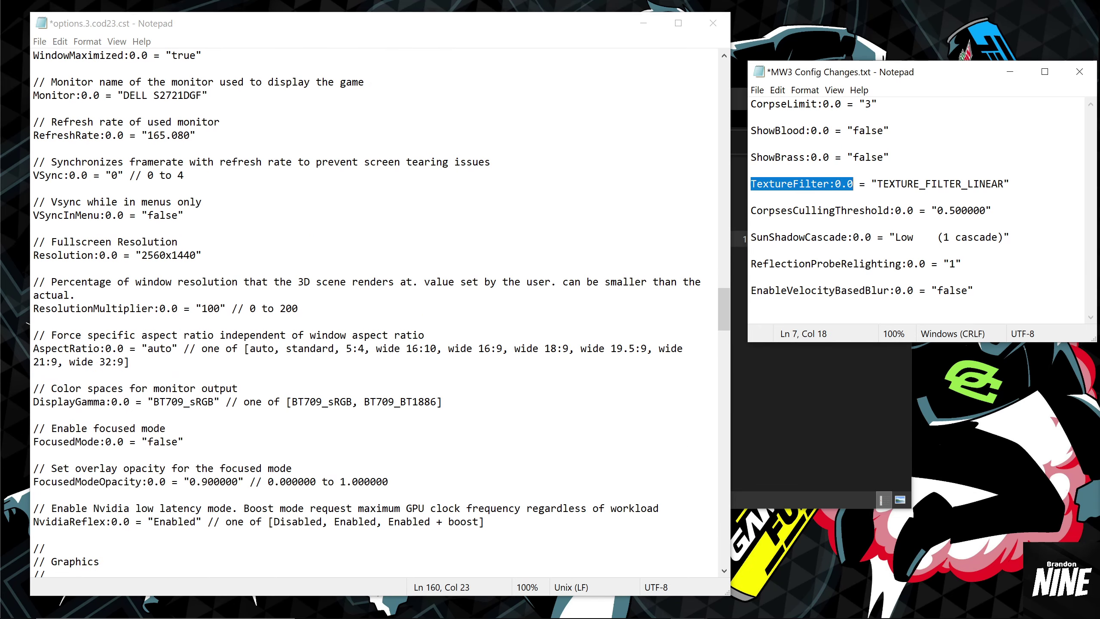
pyautogui.scroll(-2, 381, 312)
pyautogui.doubleClick(75, 282)
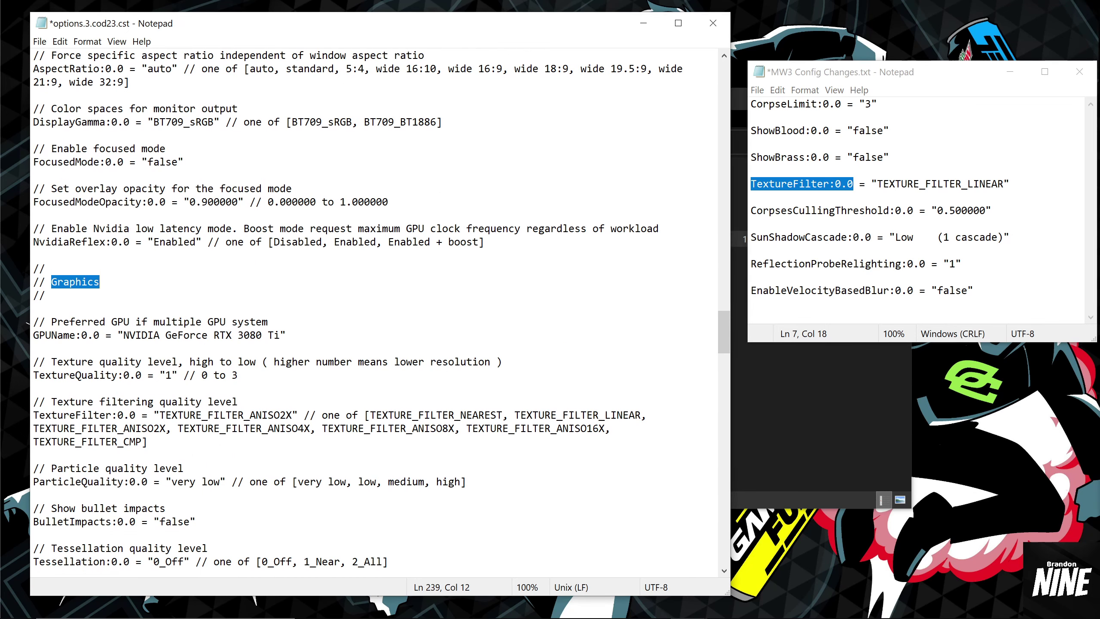
pyautogui.scroll(-3, 75, 281)
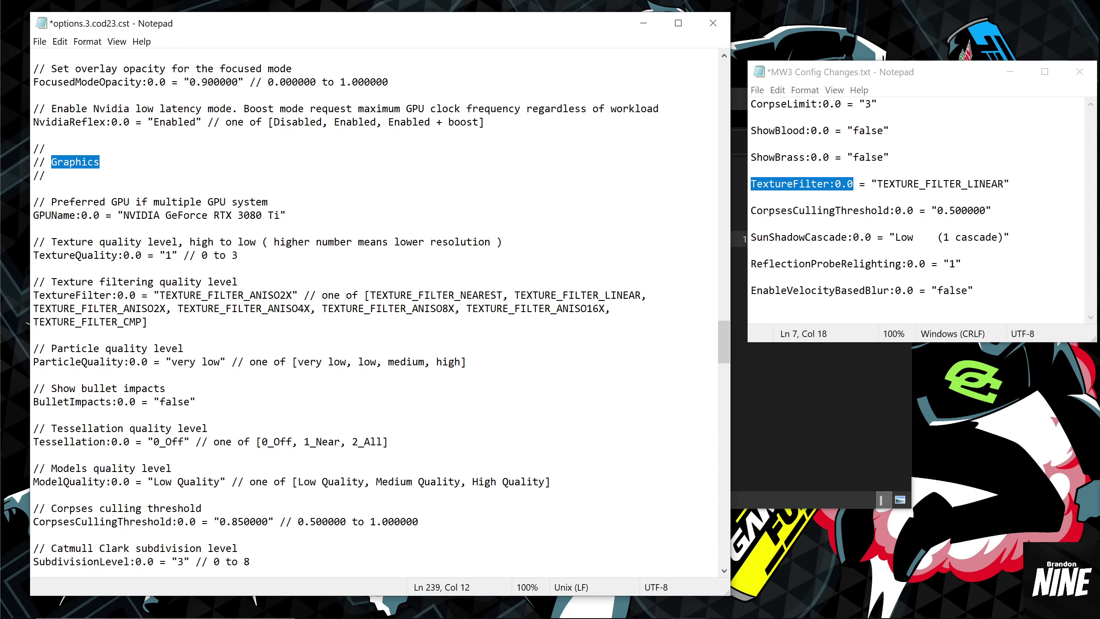
pyautogui.moveTo(514, 295); pyautogui.dragTo(641, 295)
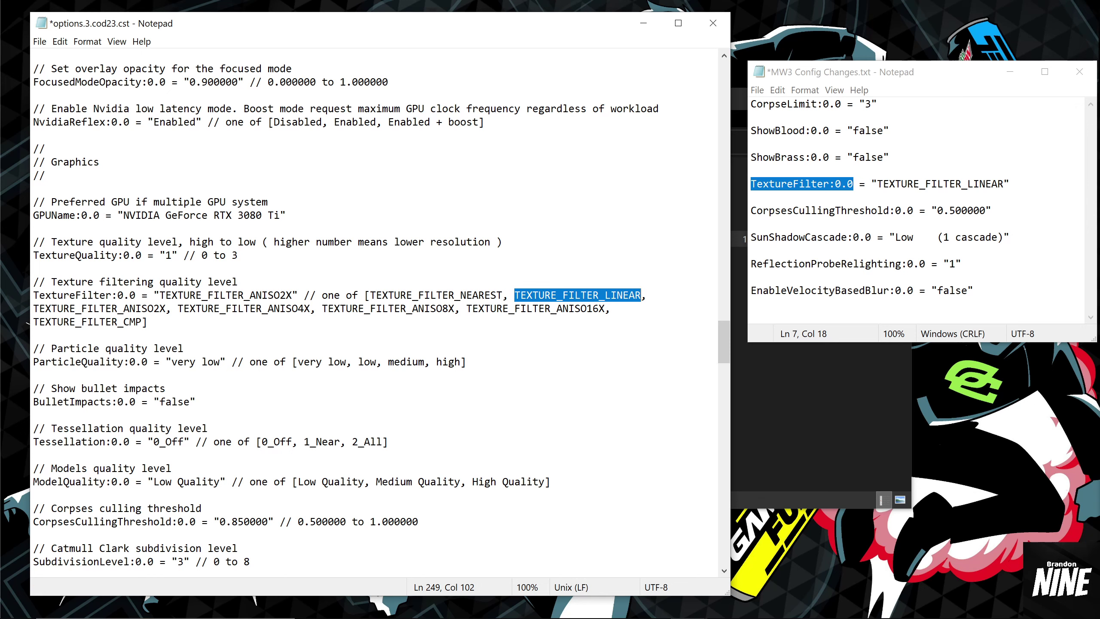
pyautogui.rightClick(610, 298)
pyautogui.click(641, 337)
pyautogui.moveTo(160, 296); pyautogui.dragTo(292, 295)
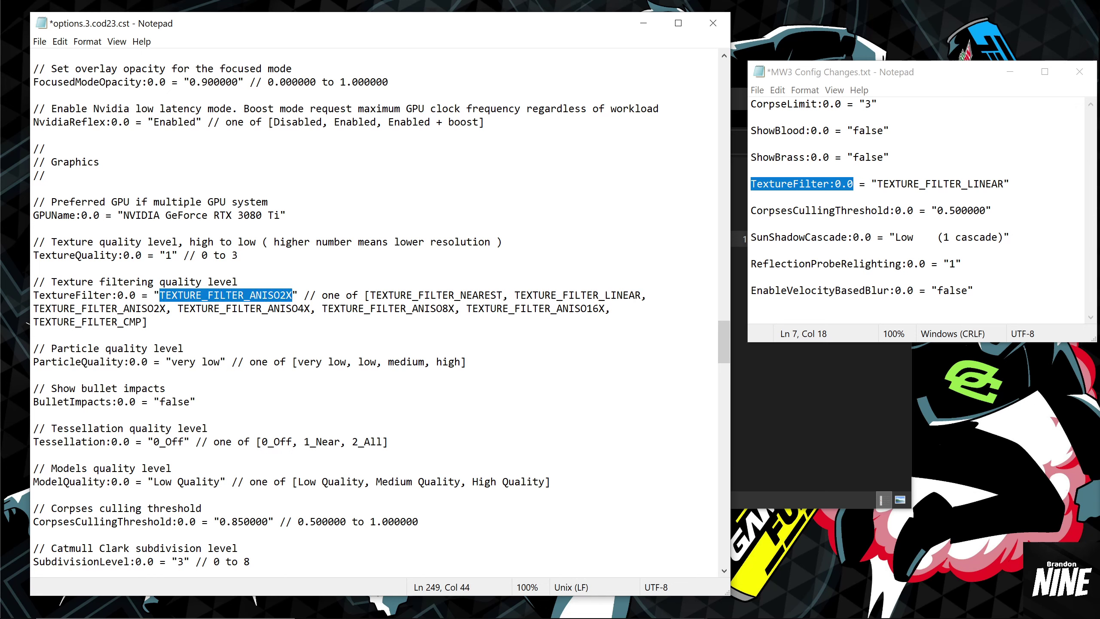
pyautogui.hotkey('ctrl', 'v')
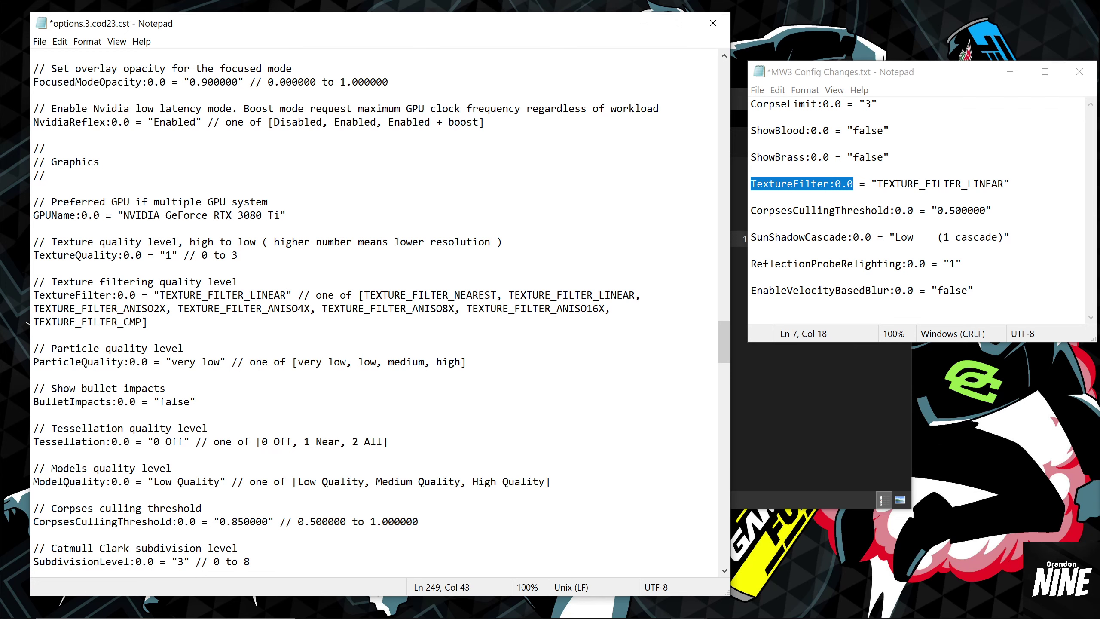
pyautogui.scroll(-5, 381, 316)
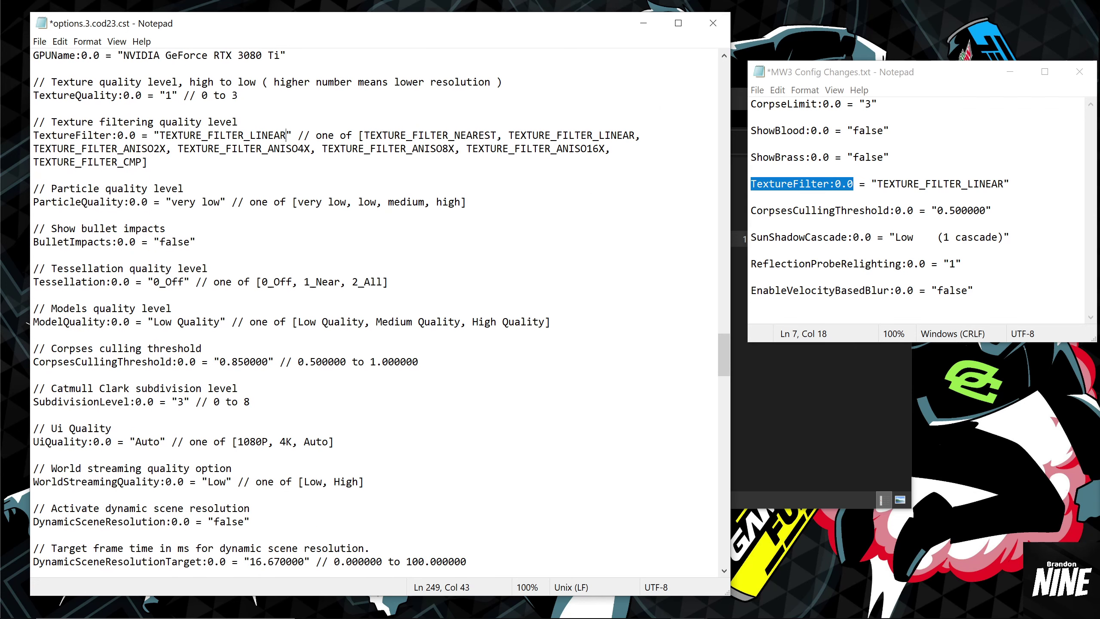
# - Paste 0.500000 as the CorpsesCullingThreshold value
pyautogui.moveTo(33, 321); pyautogui.dragTo(418, 321)
pyautogui.click(34, 335)
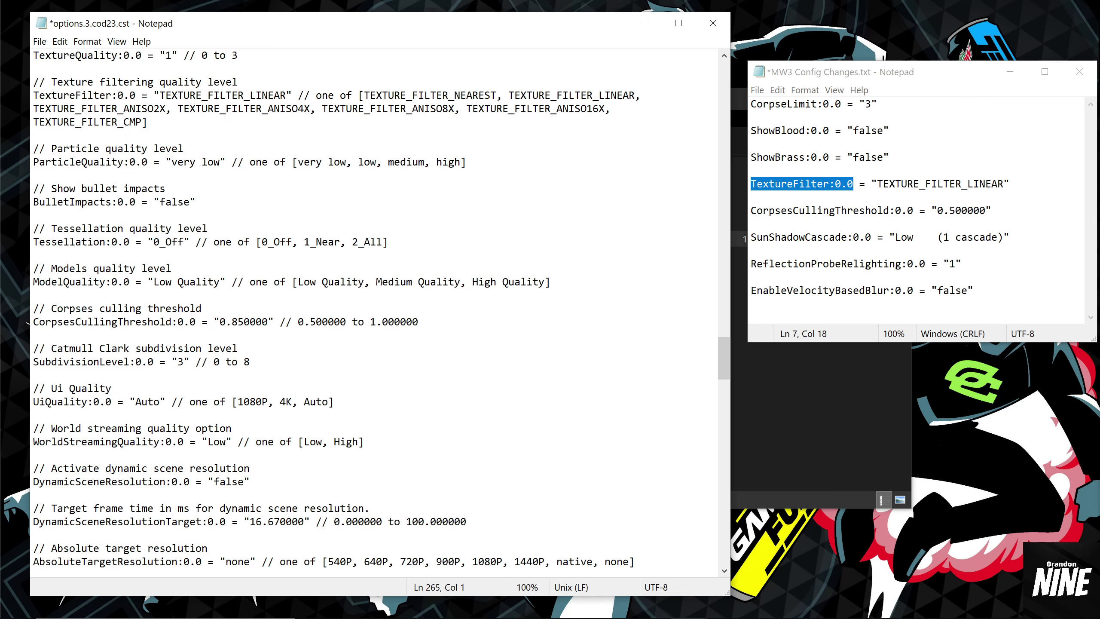
pyautogui.moveTo(346, 321); pyautogui.dragTo(220, 322)
pyautogui.hotkey('ctrl', 'v')
# - Replace SunShadowCascade's High (2-3 cascades) with Low (1 cascade)
pyautogui.moveTo(751, 237); pyautogui.dragTo(908, 238)
pyautogui.click(251, 362)
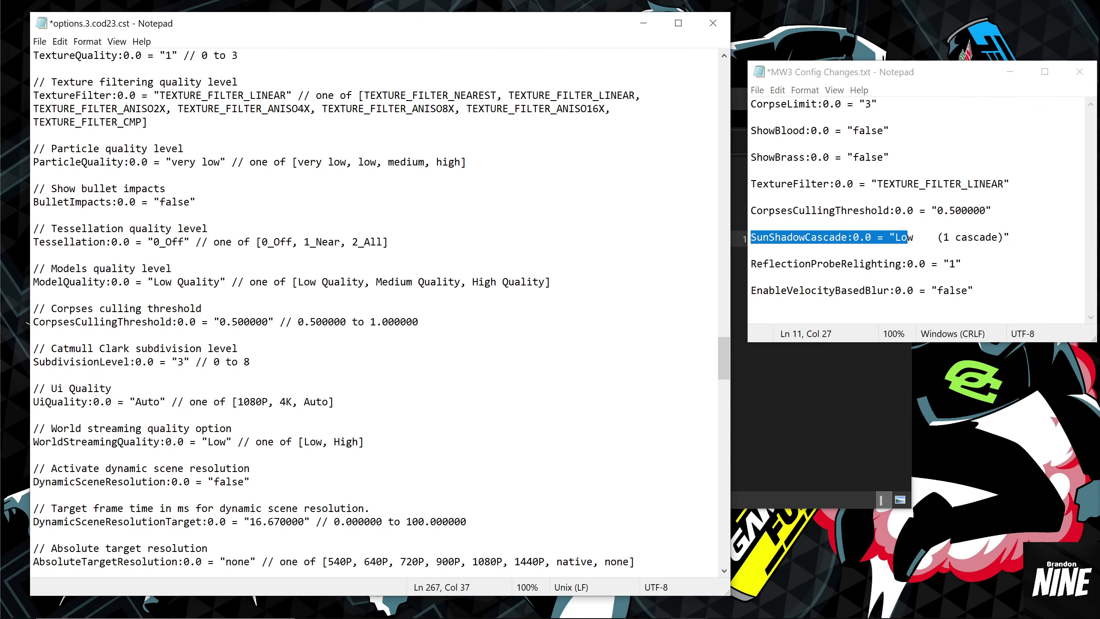
pyautogui.scroll(-6, 372, 312)
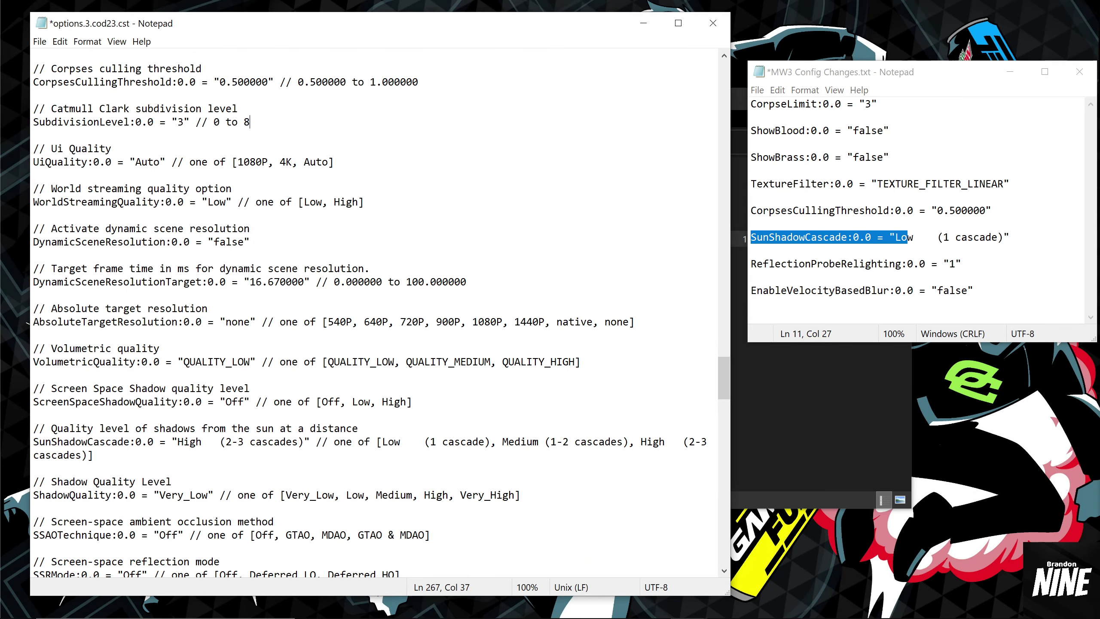
pyautogui.scroll(-4, 373, 312)
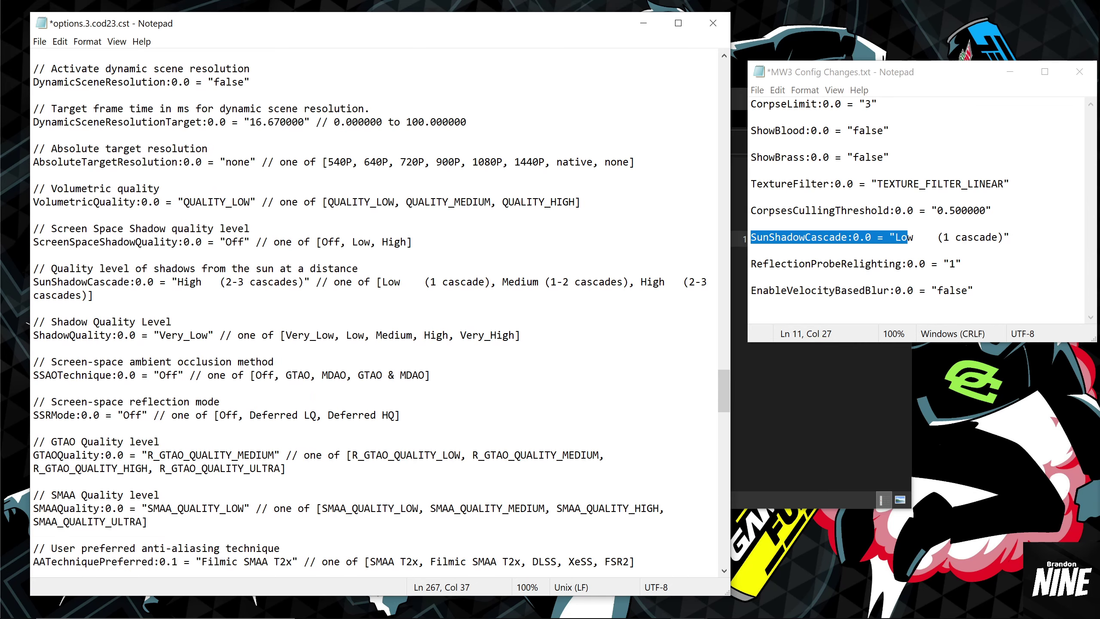
pyautogui.moveTo(33, 282); pyautogui.dragTo(304, 281)
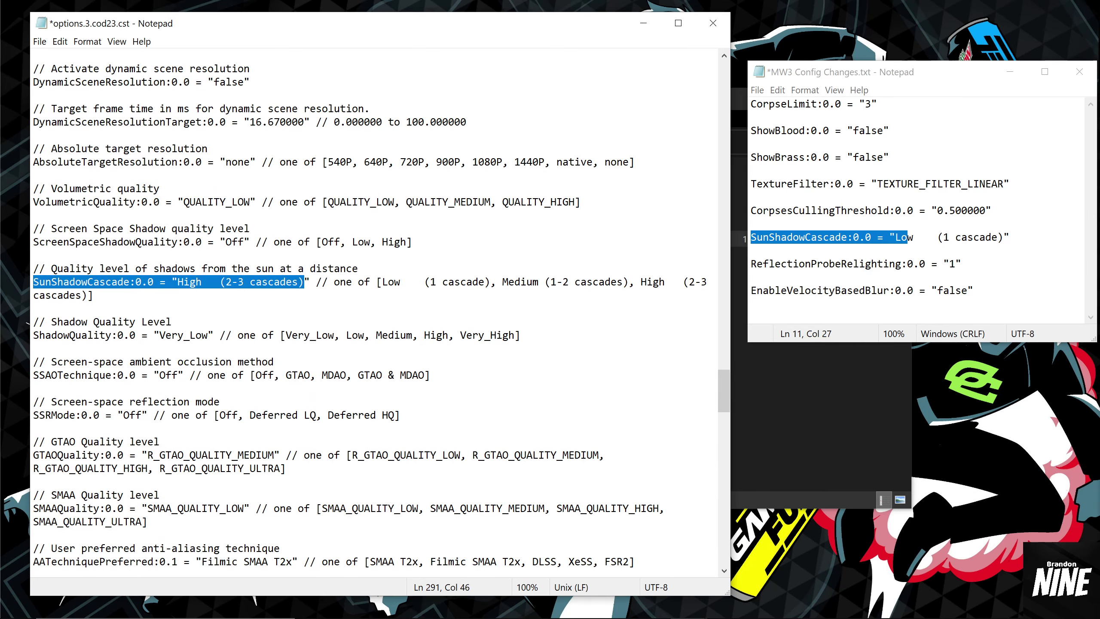
pyautogui.moveTo(491, 281); pyautogui.dragTo(382, 281)
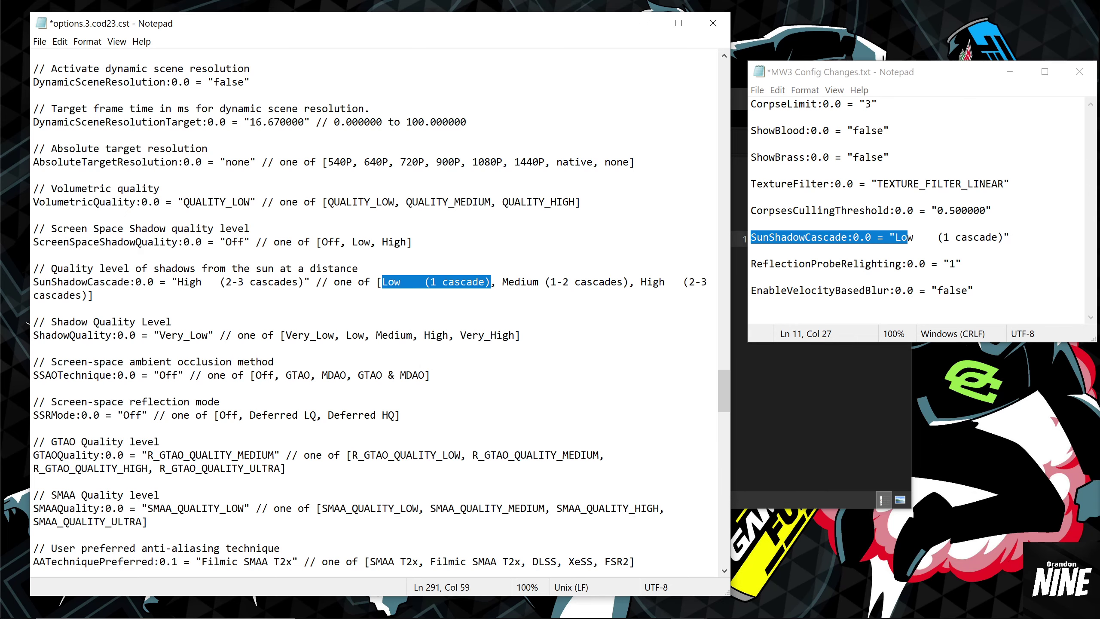
pyautogui.moveTo(305, 281); pyautogui.dragTo(178, 281)
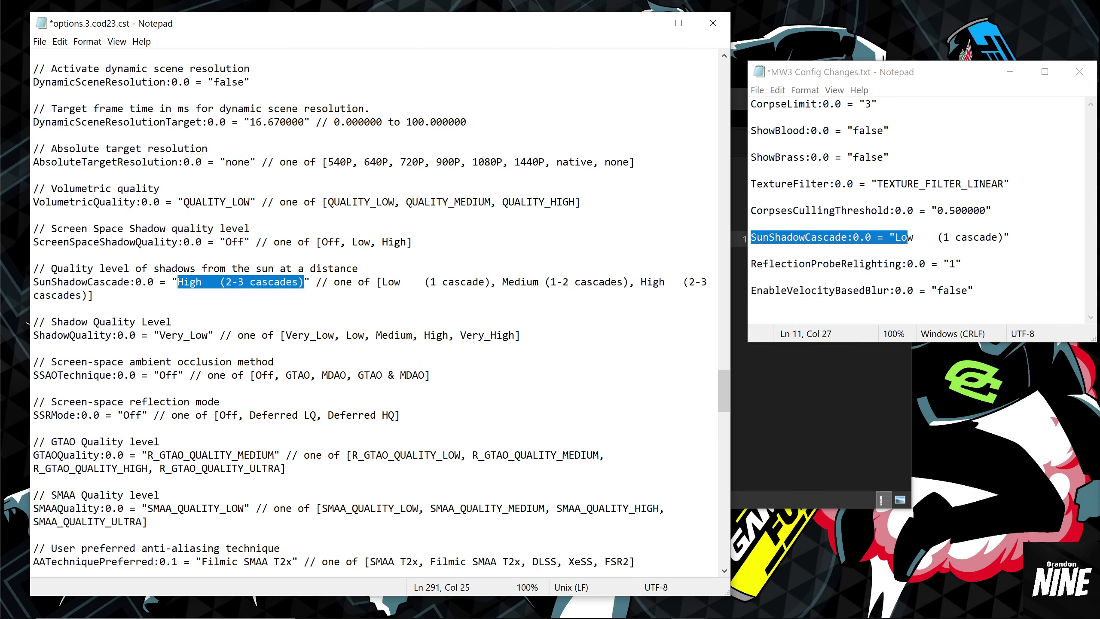
pyautogui.hotkey('ctrl', 'v')
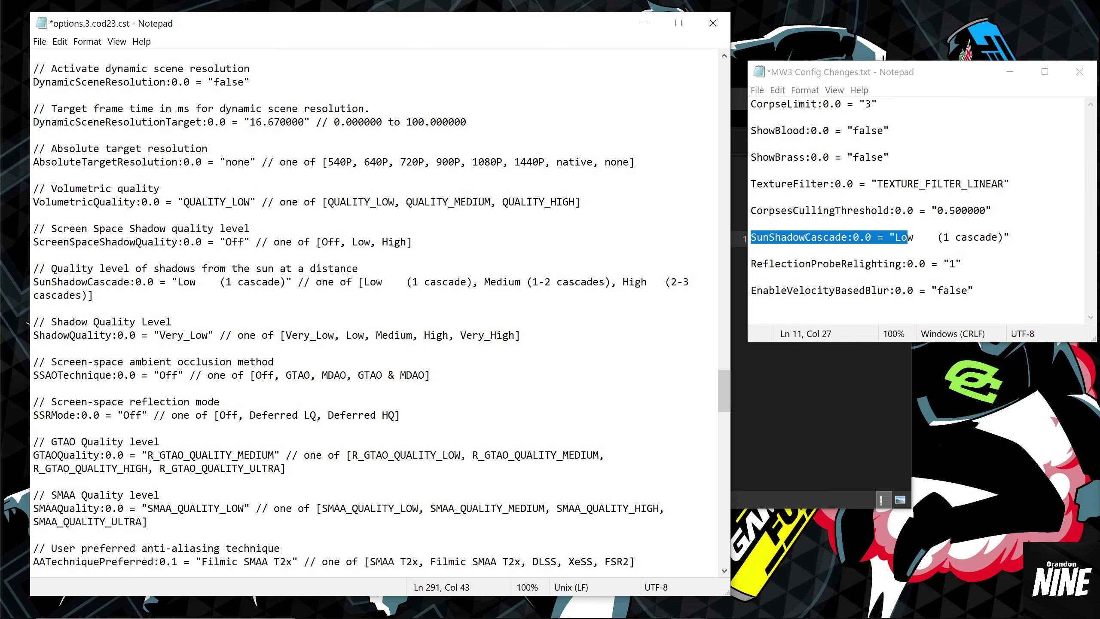
# - Change ReflectionProbeRelighting from 4 to 1
pyautogui.moveTo(756, 264); pyautogui.dragTo(955, 264)
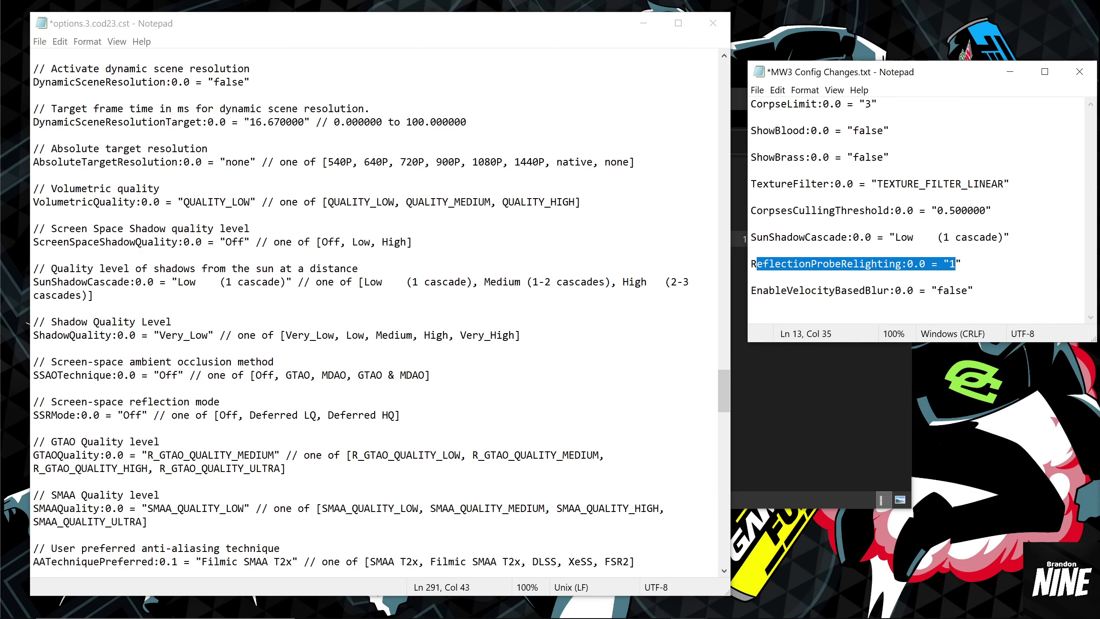
pyautogui.scroll(-6, 381, 315)
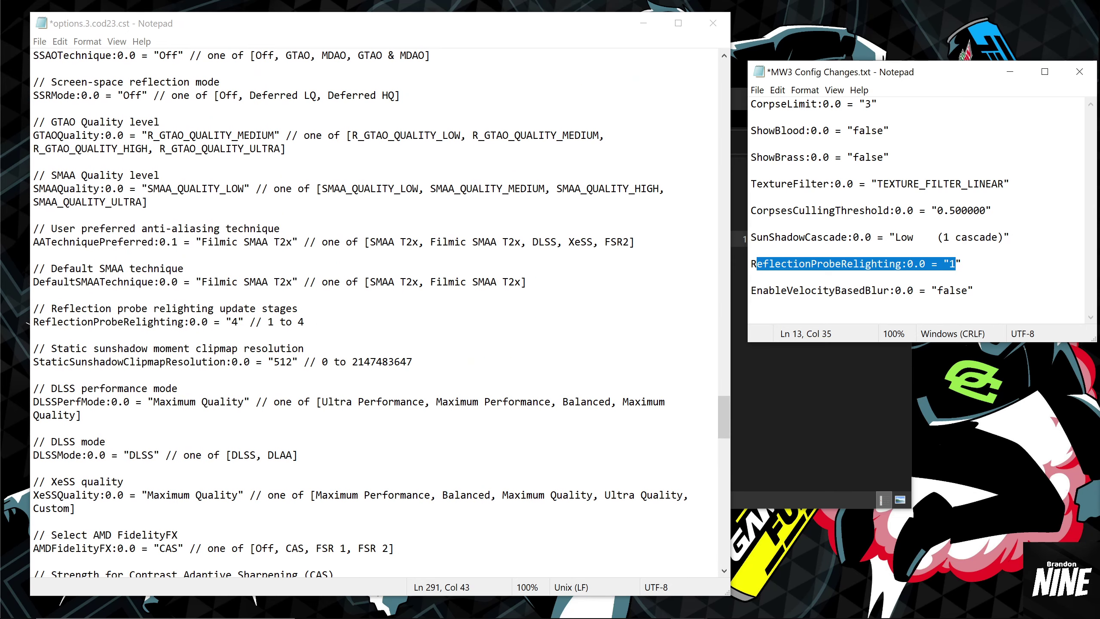
pyautogui.click(238, 322)
pyautogui.tripleClick(237, 321)
pyautogui.click(238, 322)
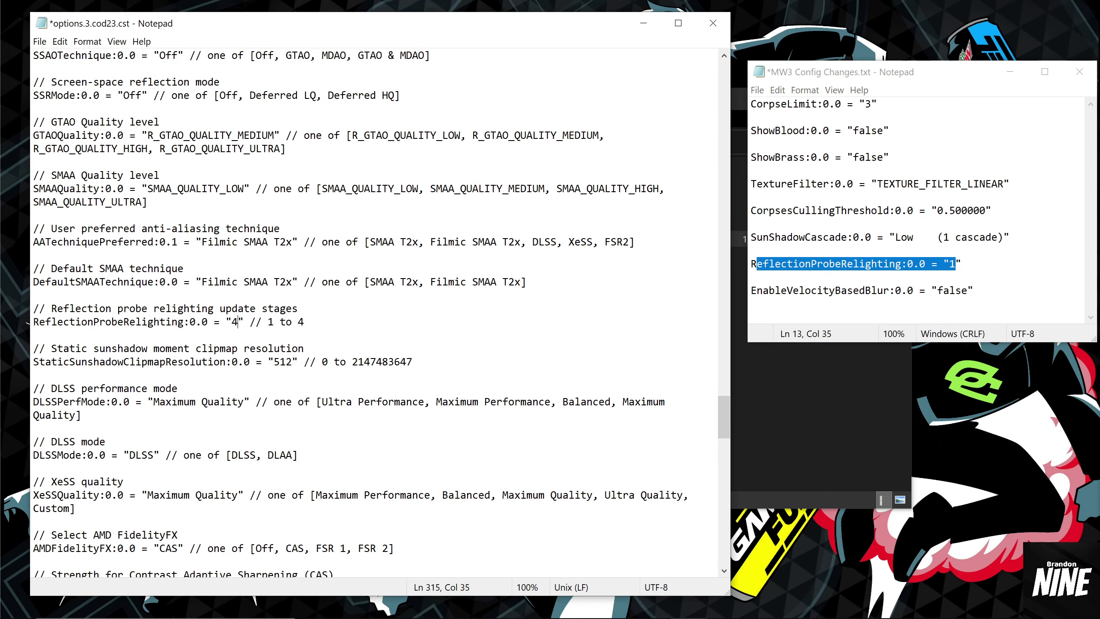
pyautogui.press('BackSpace')
pyautogui.write('1')
# - Change EnableVelocityBasedBlur from true to false
pyautogui.moveTo(751, 290); pyautogui.dragTo(974, 291)
pyautogui.scroll(-20, 381, 321)
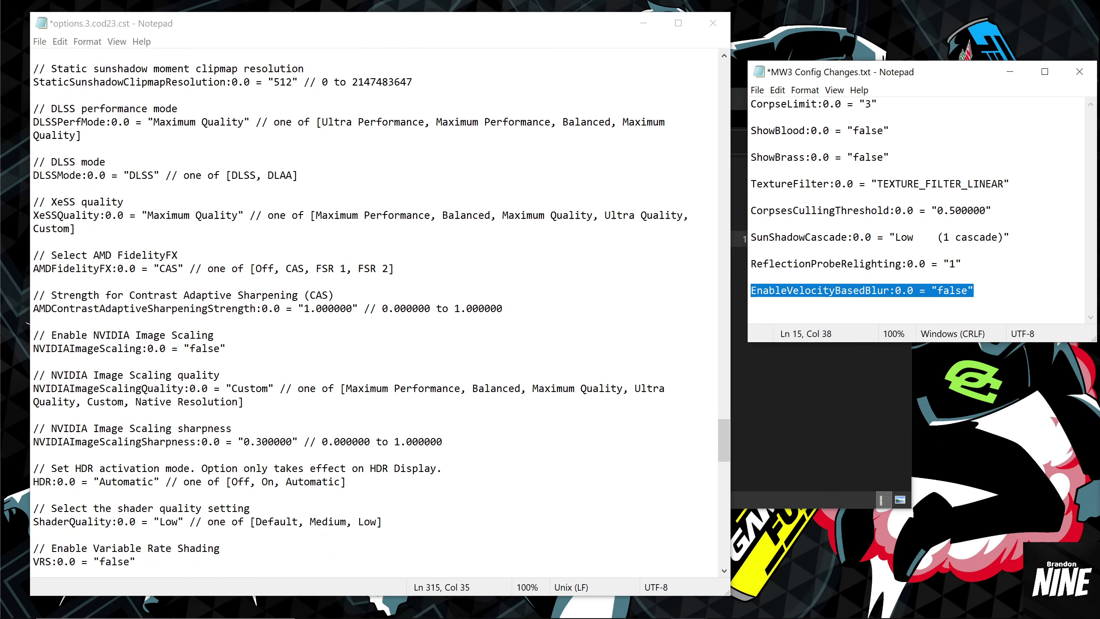
pyautogui.scroll(-2, 381, 321)
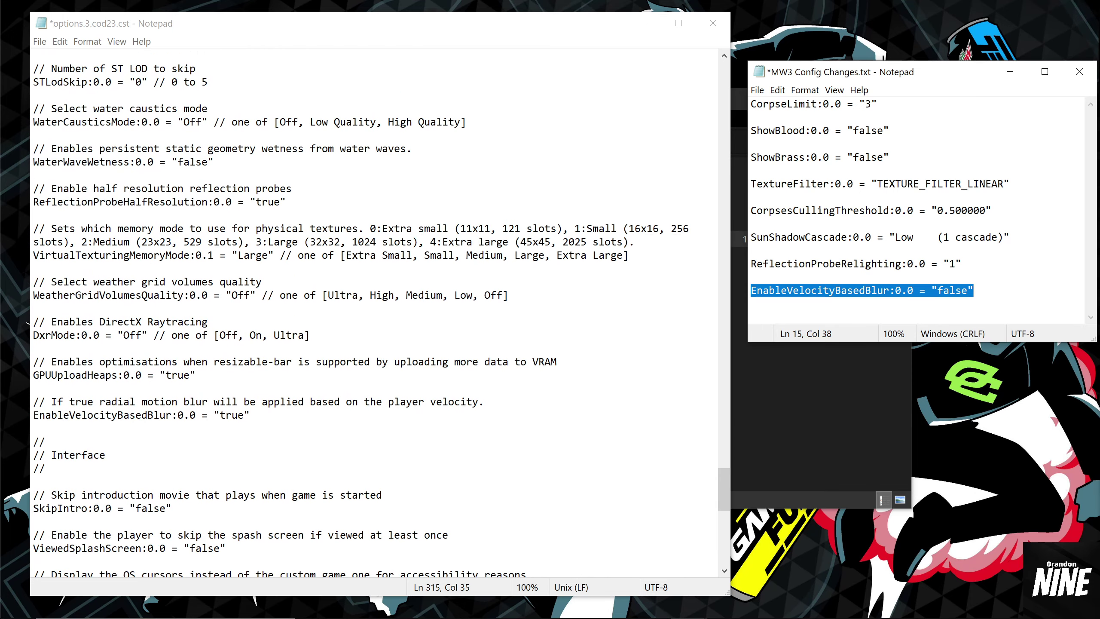
pyautogui.scroll(-1, 381, 320)
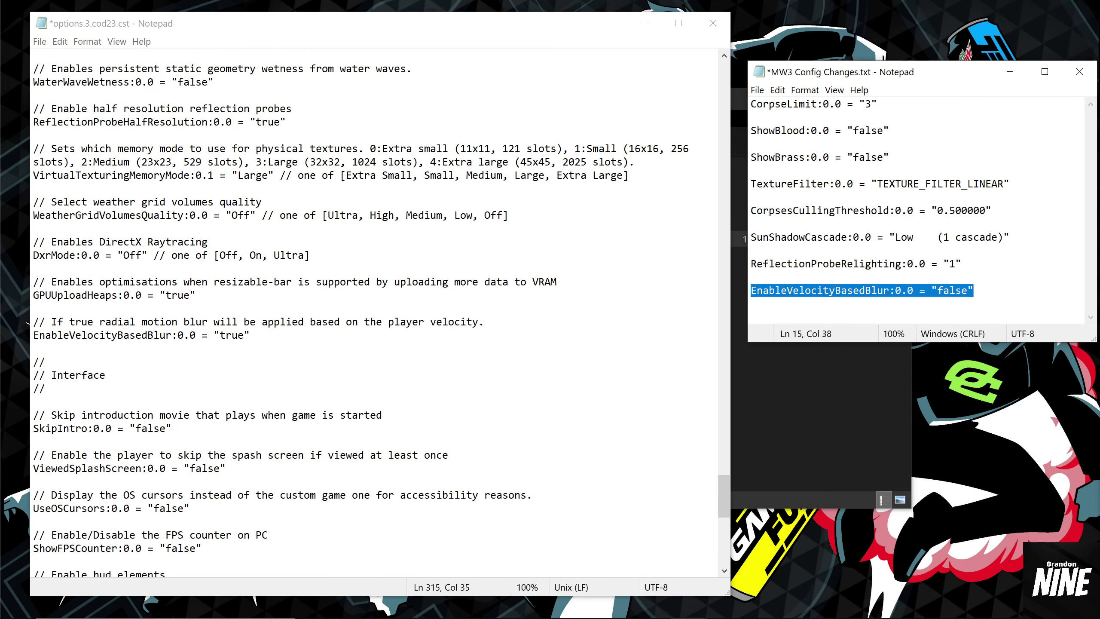
pyautogui.moveTo(34, 335); pyautogui.dragTo(251, 334)
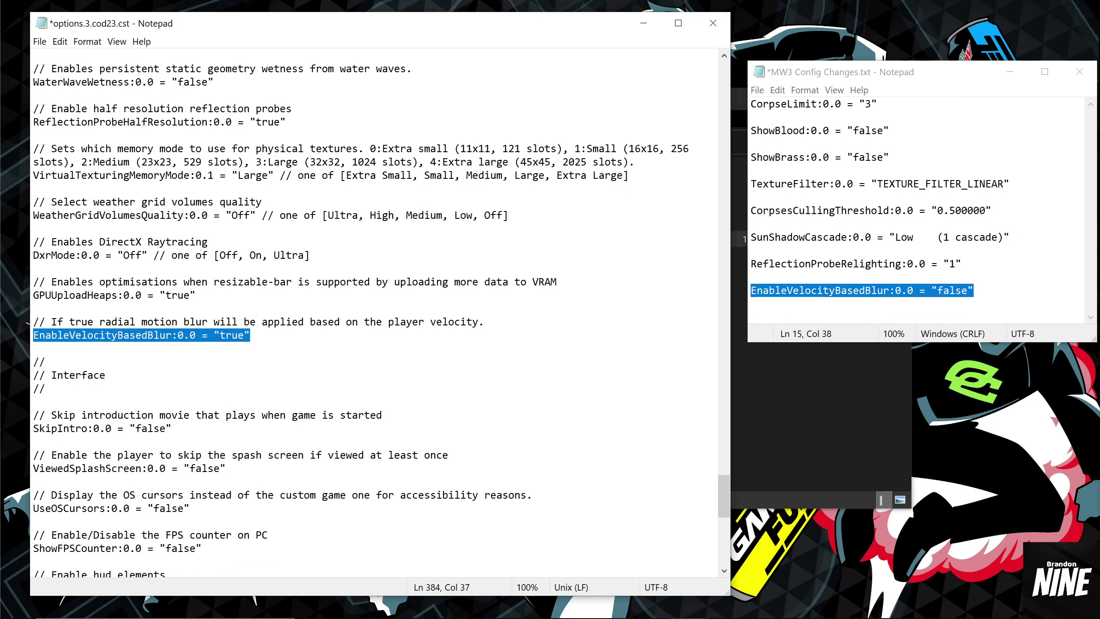
pyautogui.click(244, 335)
pyautogui.press('BackSpace')
pyautogui.press('BackSpace')
pyautogui.press('BackSpace')
pyautogui.press('BackSpace')
pyautogui.write('fa')
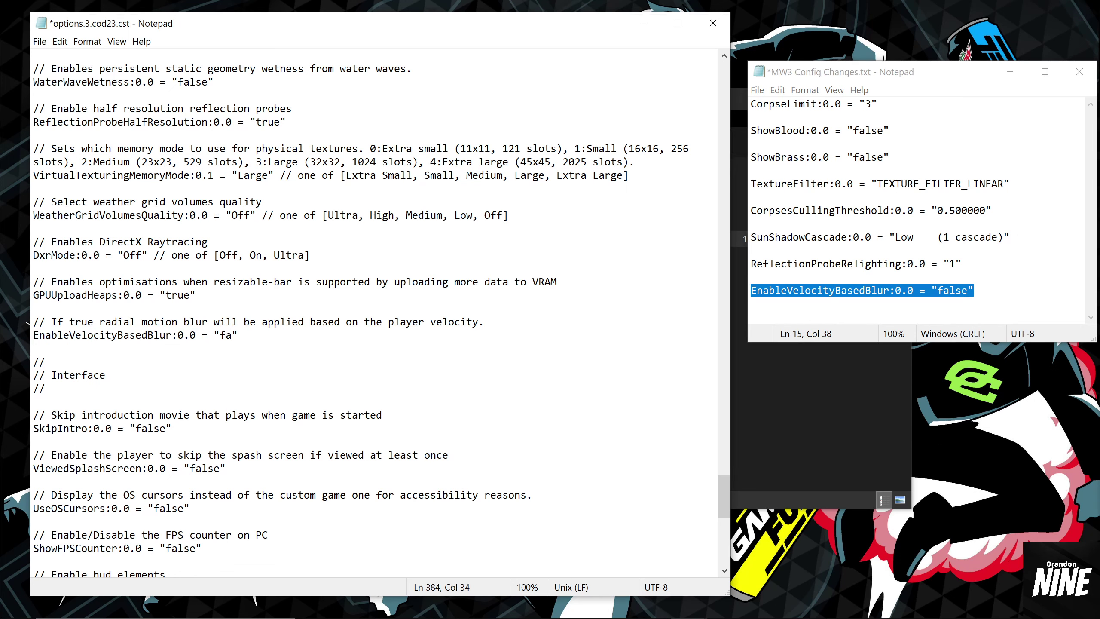
pyautogui.write('lse')
# - Save options.3.cod23.cst and bring up the Windows search panel
pyautogui.click(39, 42)
pyautogui.click(61, 102)
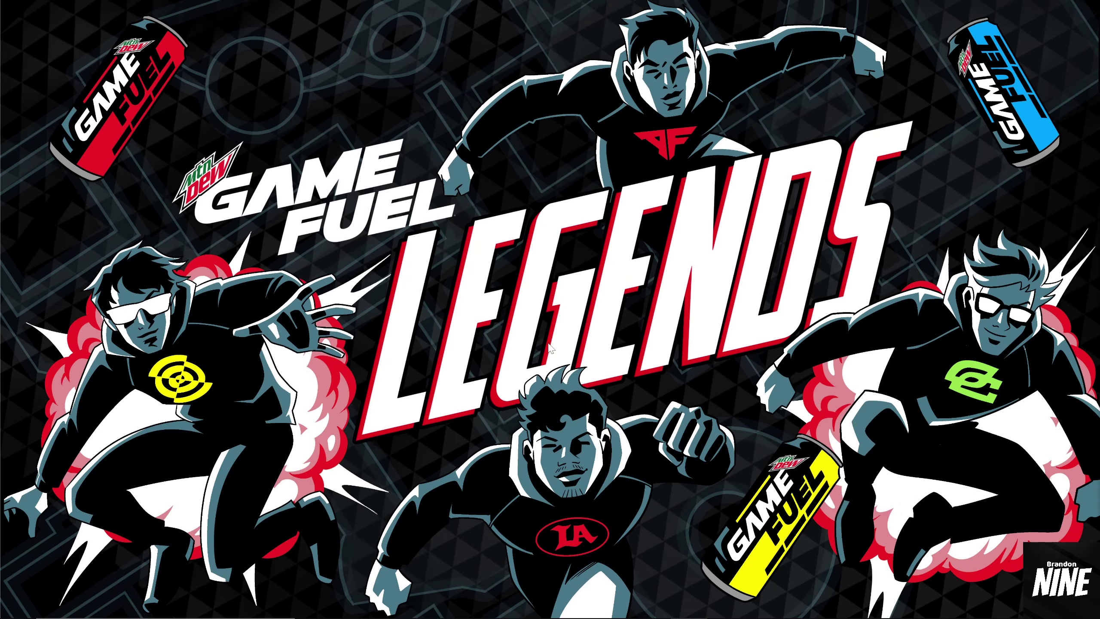
pyautogui.click(125, 603)
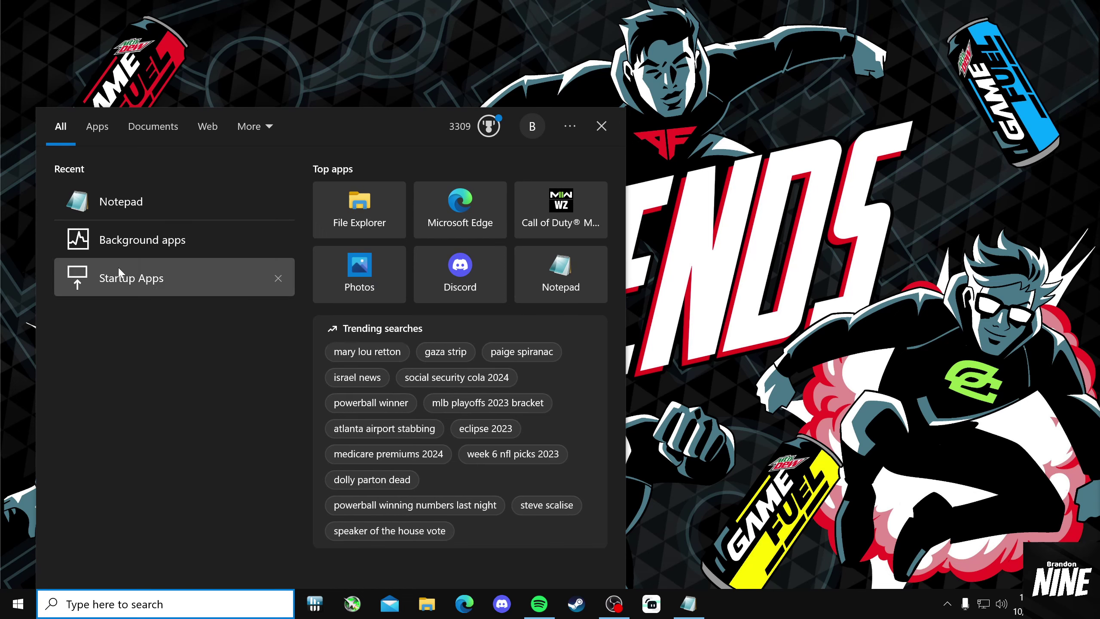
# - Review the Startup Apps list, e.g. NZXT CAM, Stream Deck, Spotify, without changes, then close Settings
pyautogui.click(131, 279)
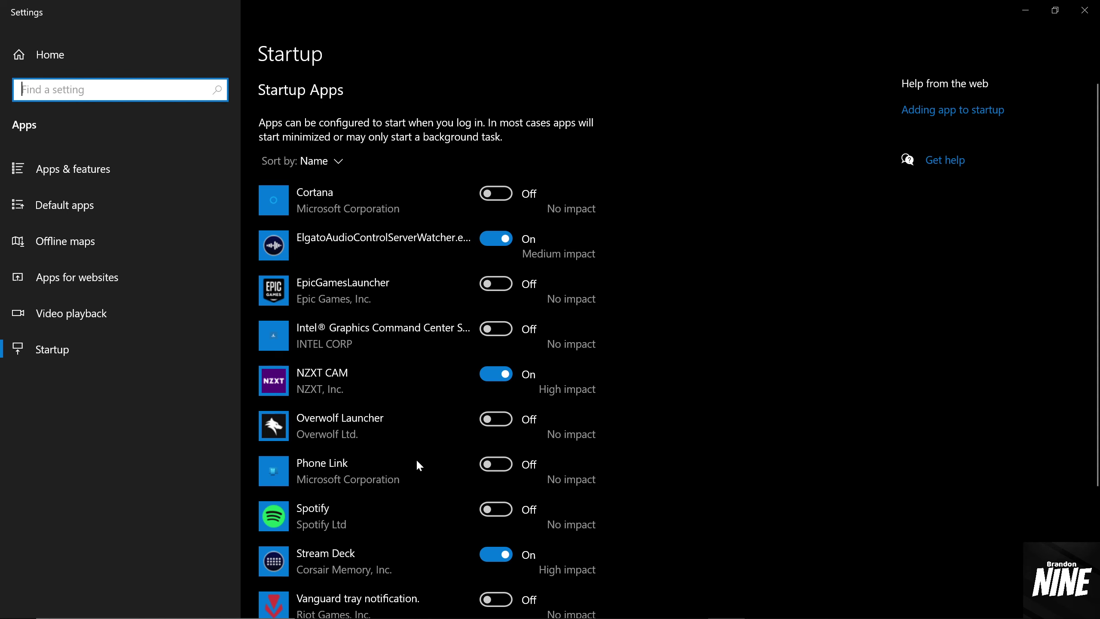
pyautogui.scroll(-5, 416, 459)
pyautogui.scroll(5, 434, 383)
pyautogui.scroll(-4, 411, 356)
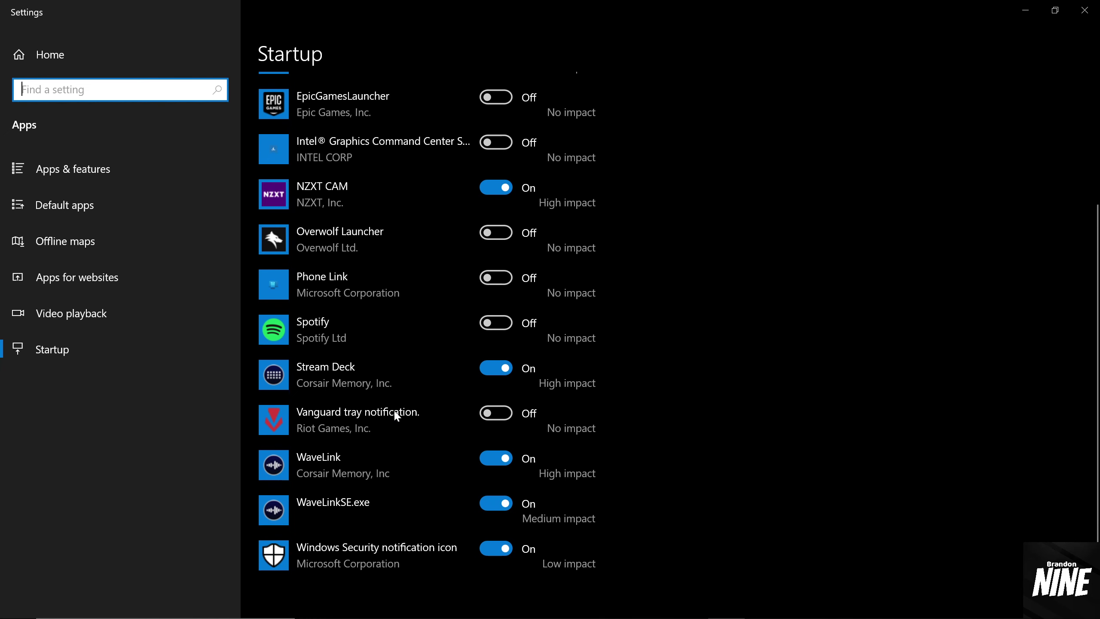
pyautogui.scroll(4, 395, 414)
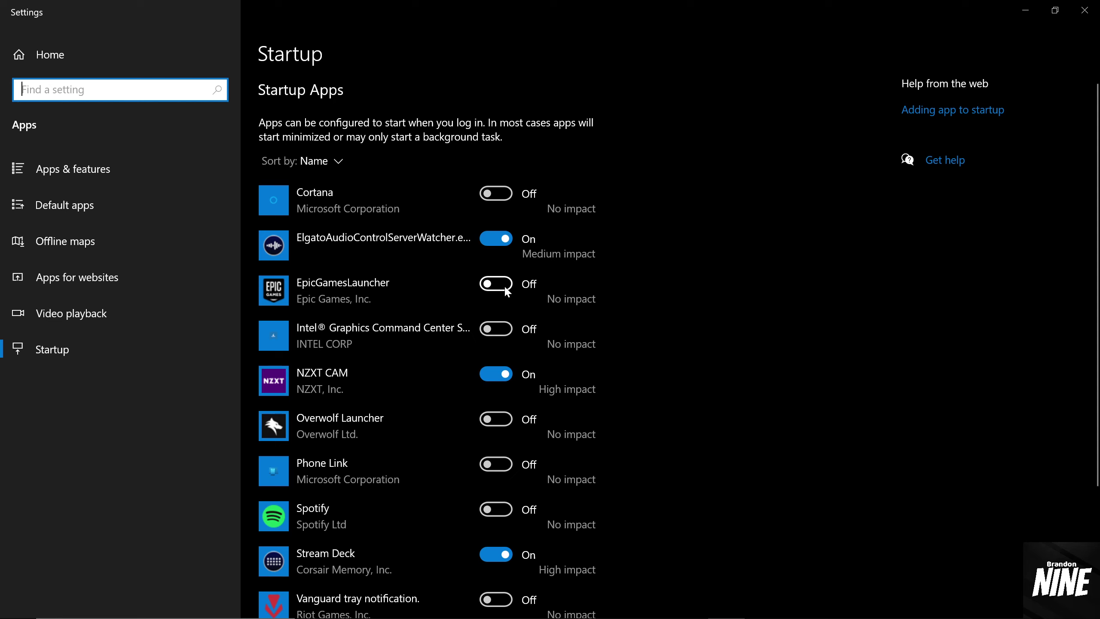
pyautogui.scroll(-5, 402, 308)
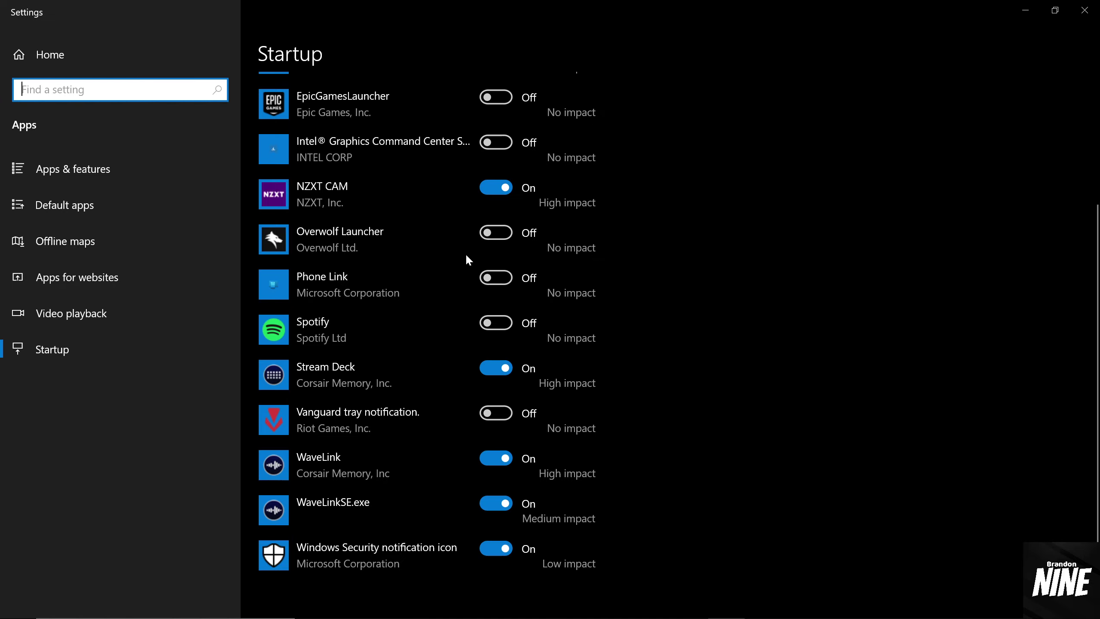
pyautogui.scroll(4, 433, 347)
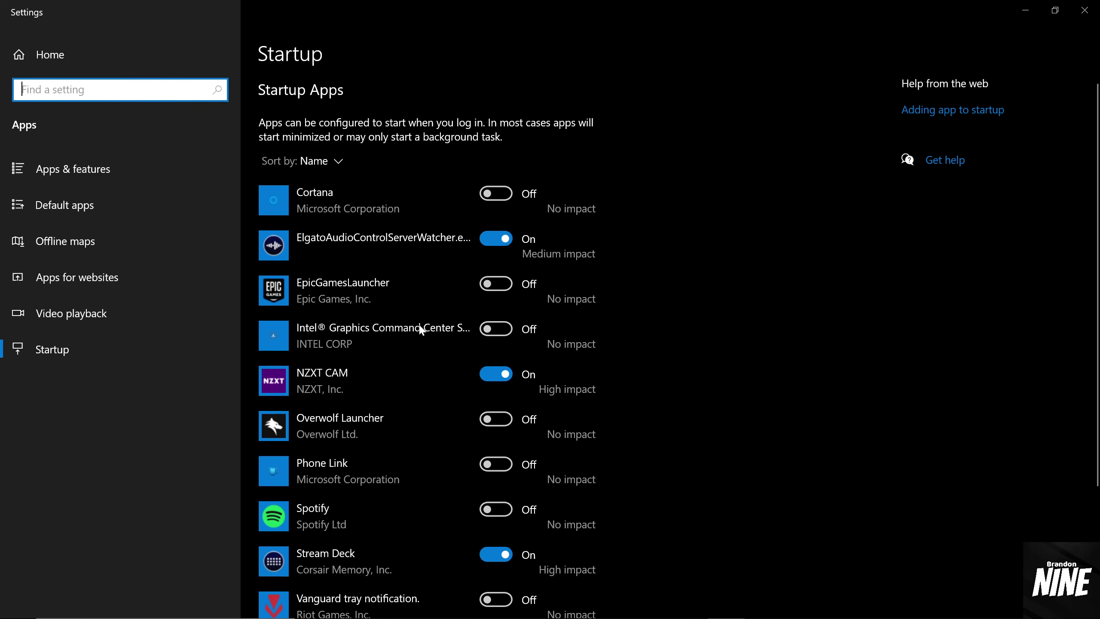
pyautogui.click(1077, 12)
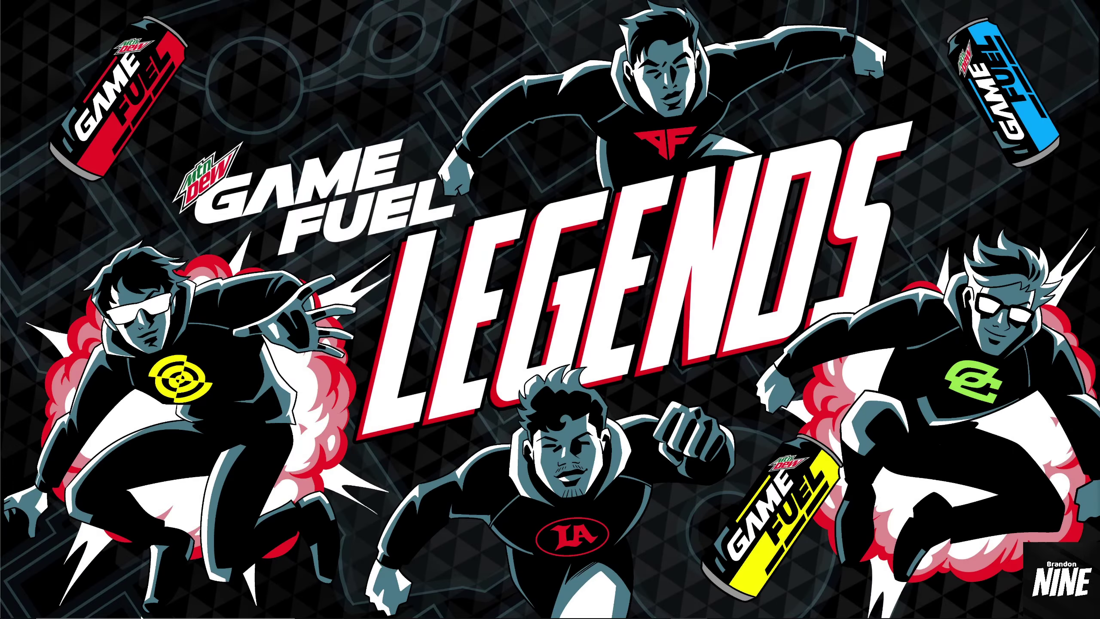
# - Find and open the Background apps page in Windows Settings by searching 'back'
pyautogui.press('super+s')
pyautogui.write('back')
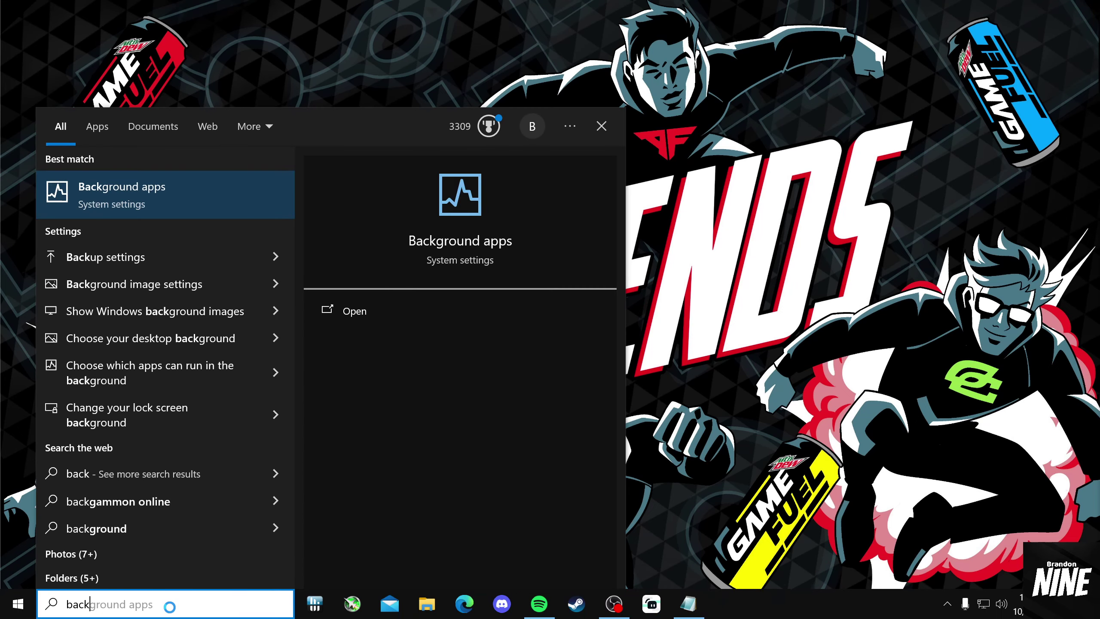
pyautogui.click(117, 197)
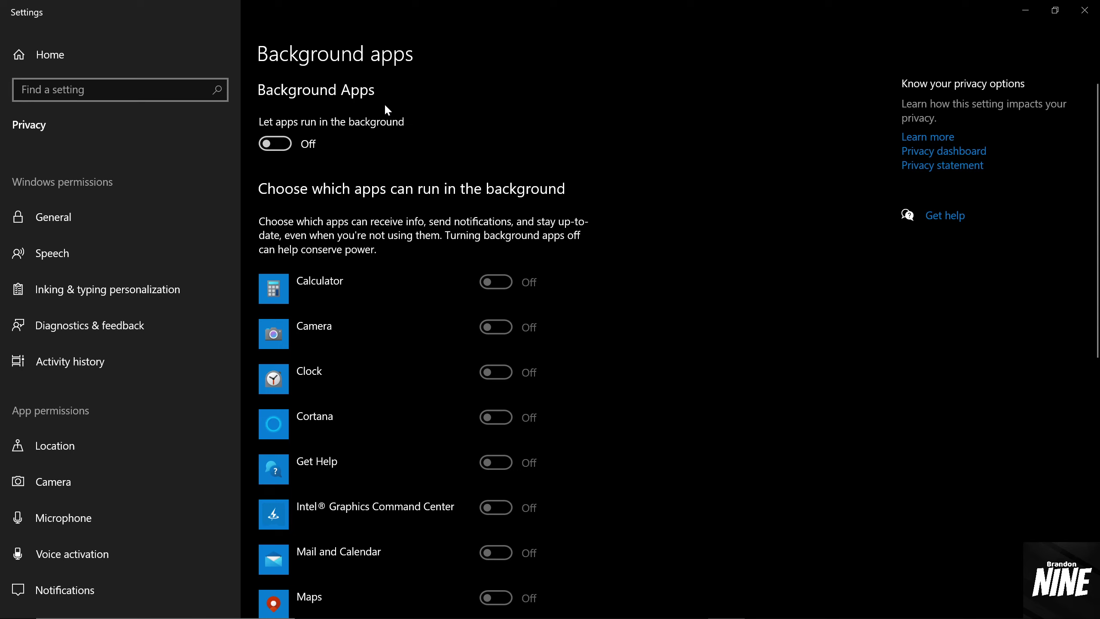
# - Turn 'Let apps run in the background' Off, then close Settings
pyautogui.click(289, 147)
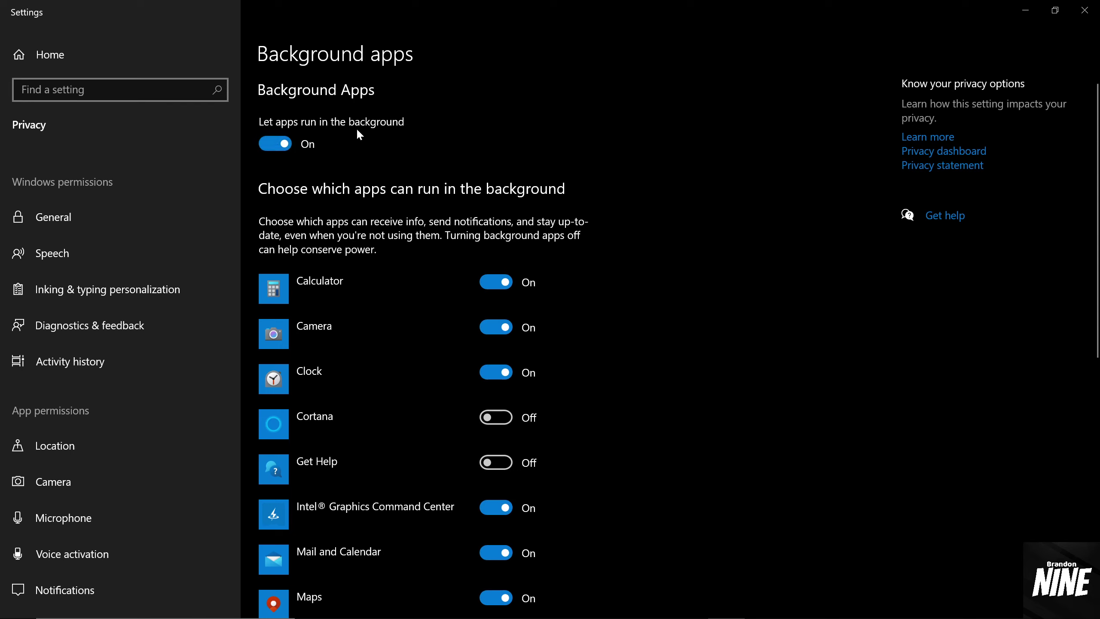
pyautogui.scroll(-4, 521, 203)
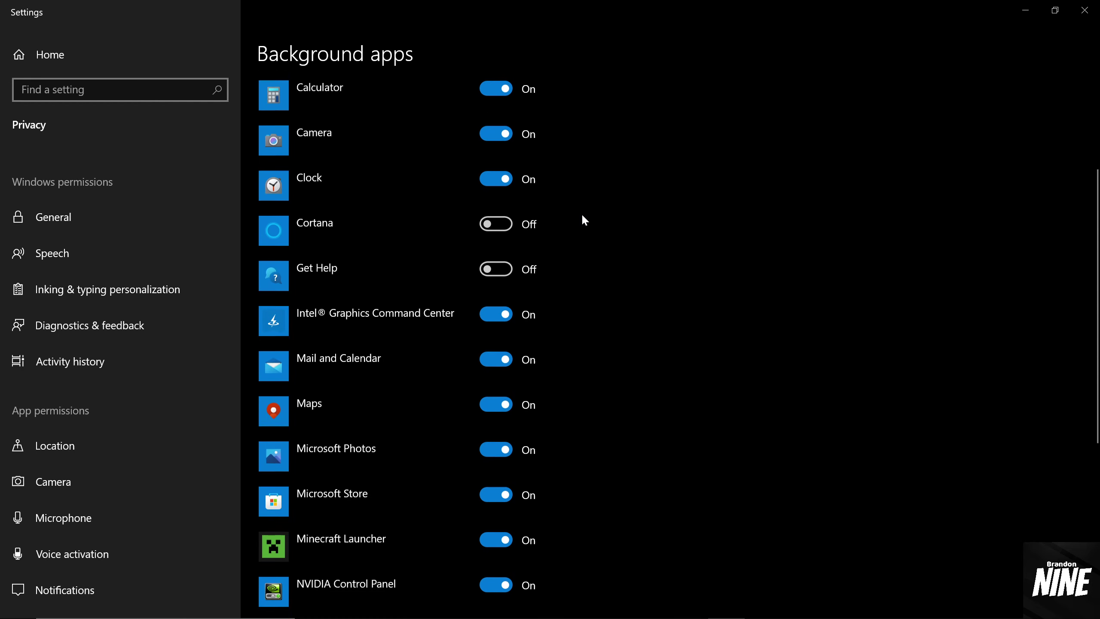
pyautogui.scroll(4, 582, 221)
pyautogui.click(275, 143)
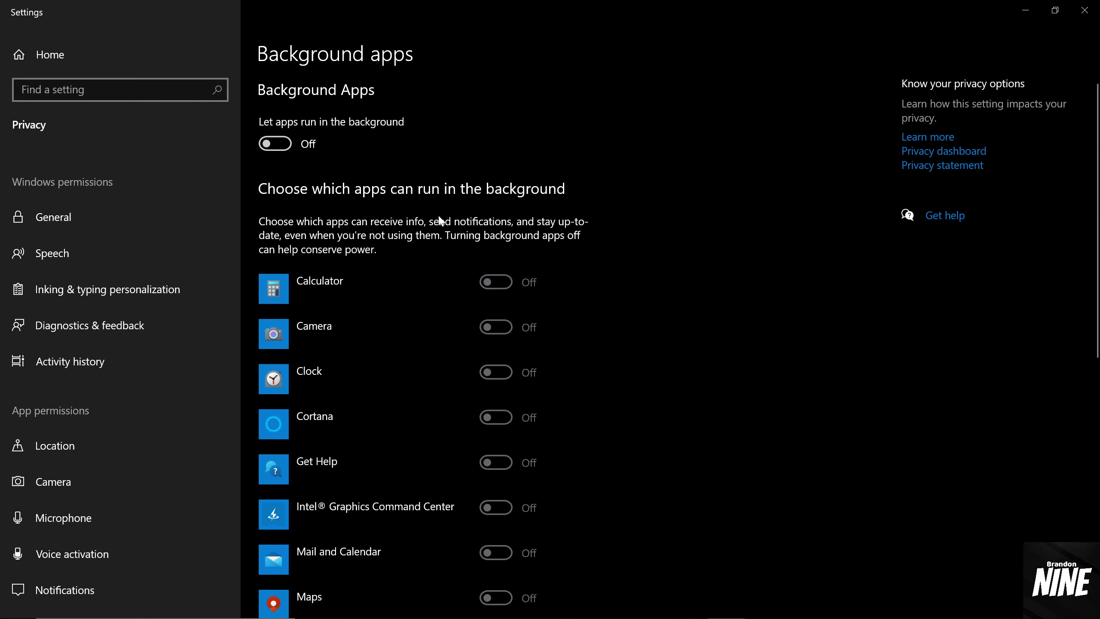
pyautogui.scroll(-10, 503, 243)
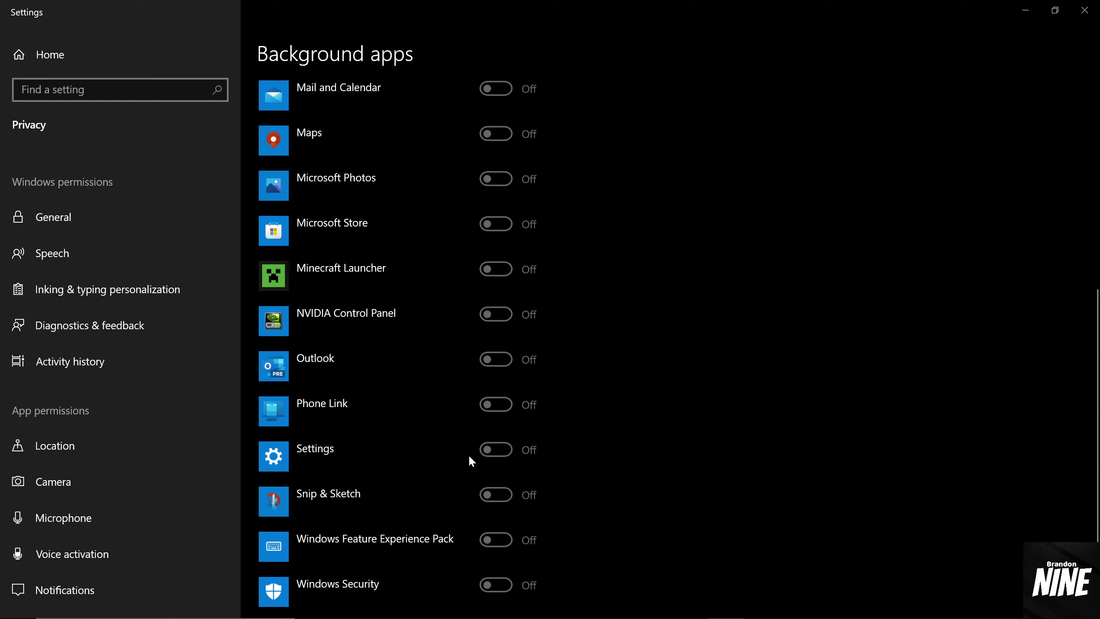
pyautogui.scroll(10, 429, 388)
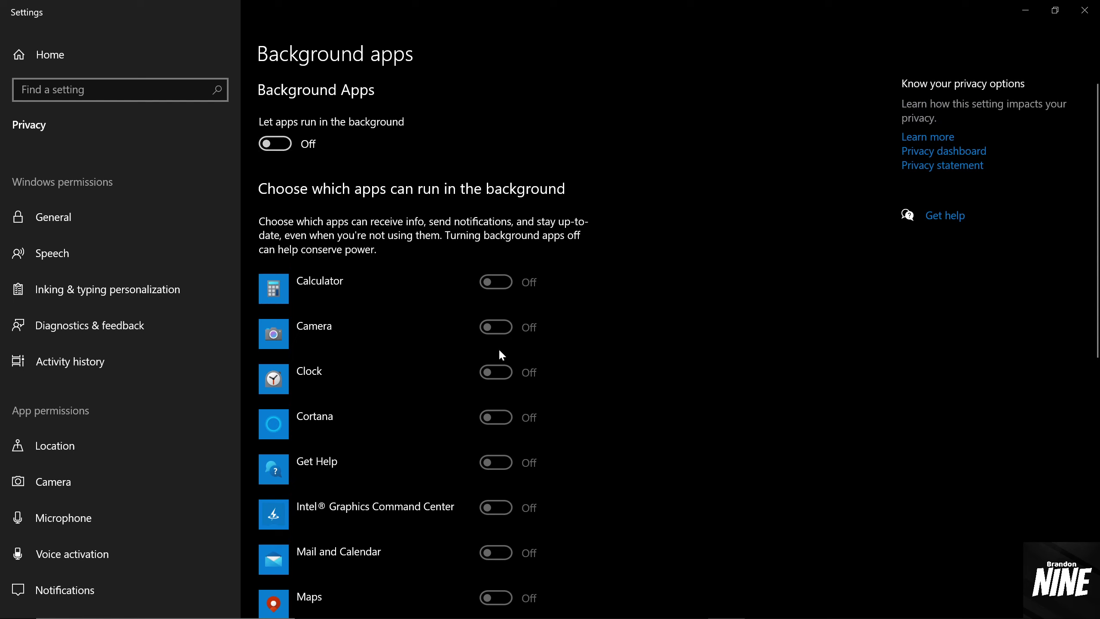
pyautogui.scroll(-8, 377, 328)
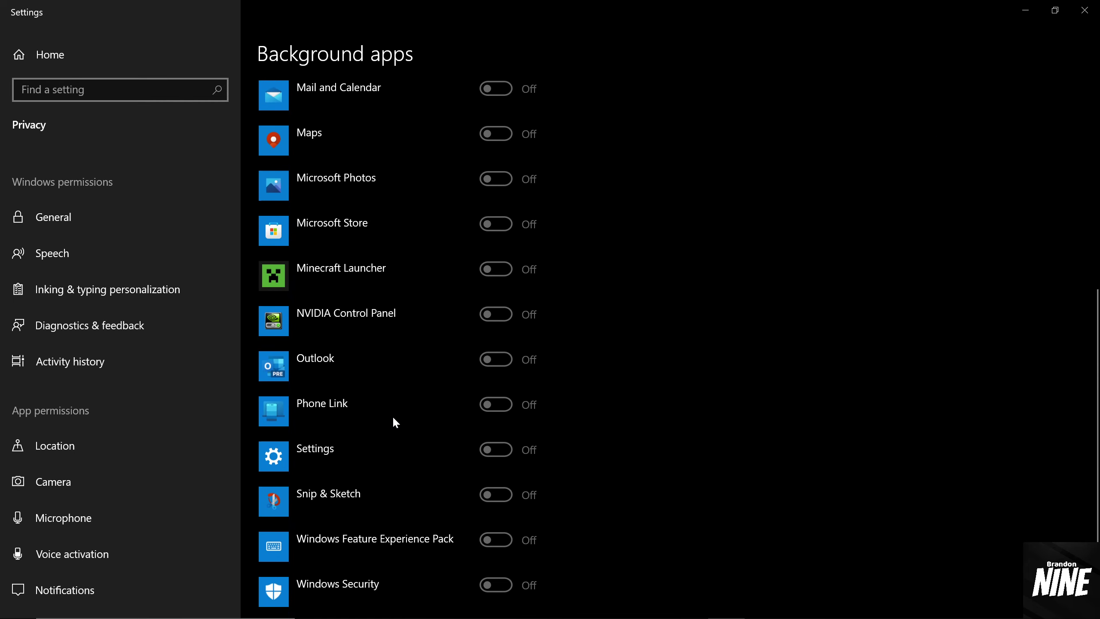
pyautogui.scroll(8, 392, 420)
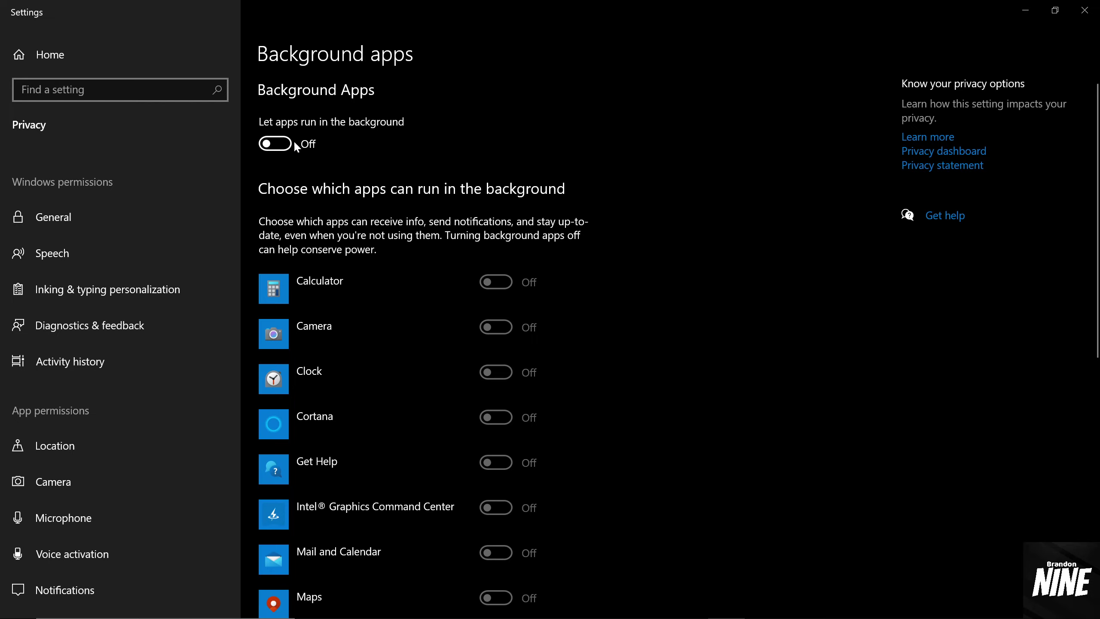
pyautogui.click(1086, 10)
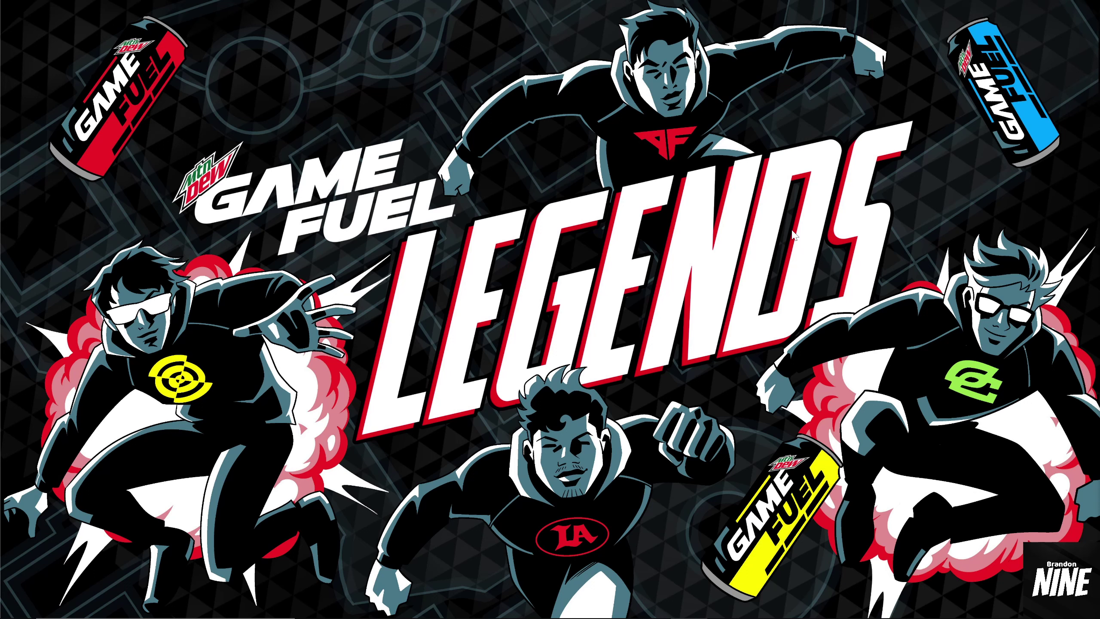